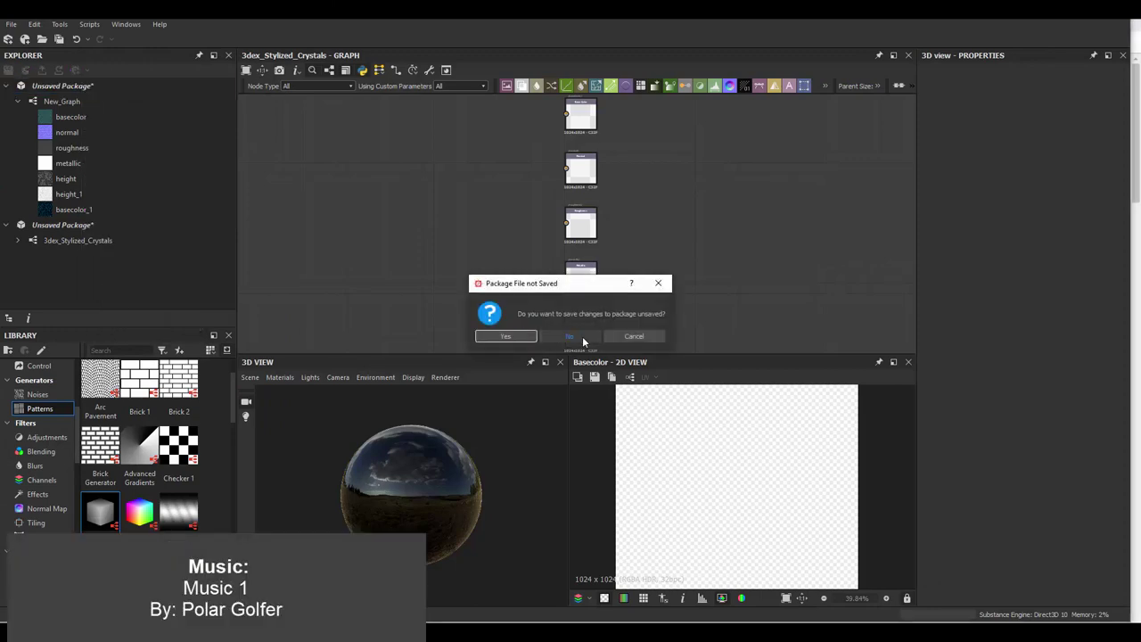
# Discard the unsaved New_Graph package and add a Cube 3D generator to the crystal graph
pyautogui.click(582, 336)
pyautogui.moveTo(446, 182); pyautogui.dragTo(550, 221, button='middle')
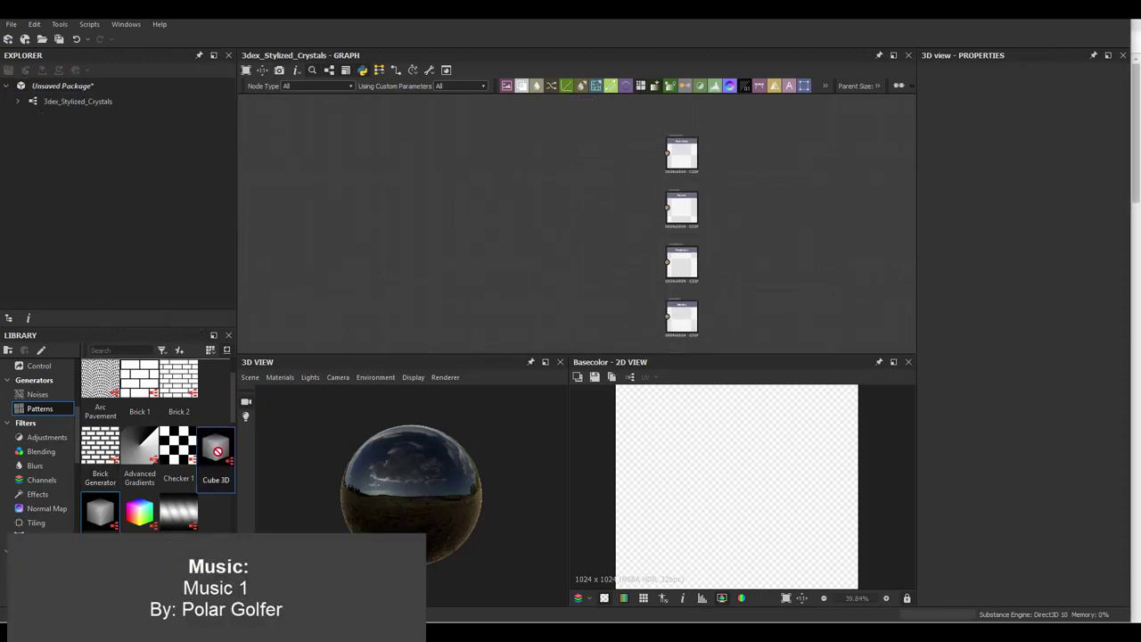
pyautogui.moveTo(217, 450); pyautogui.dragTo(502, 217)
# Rotate the cube, then place a duplicate Cube 3D above it with a different rotation
pyautogui.scroll(2, 526, 180)
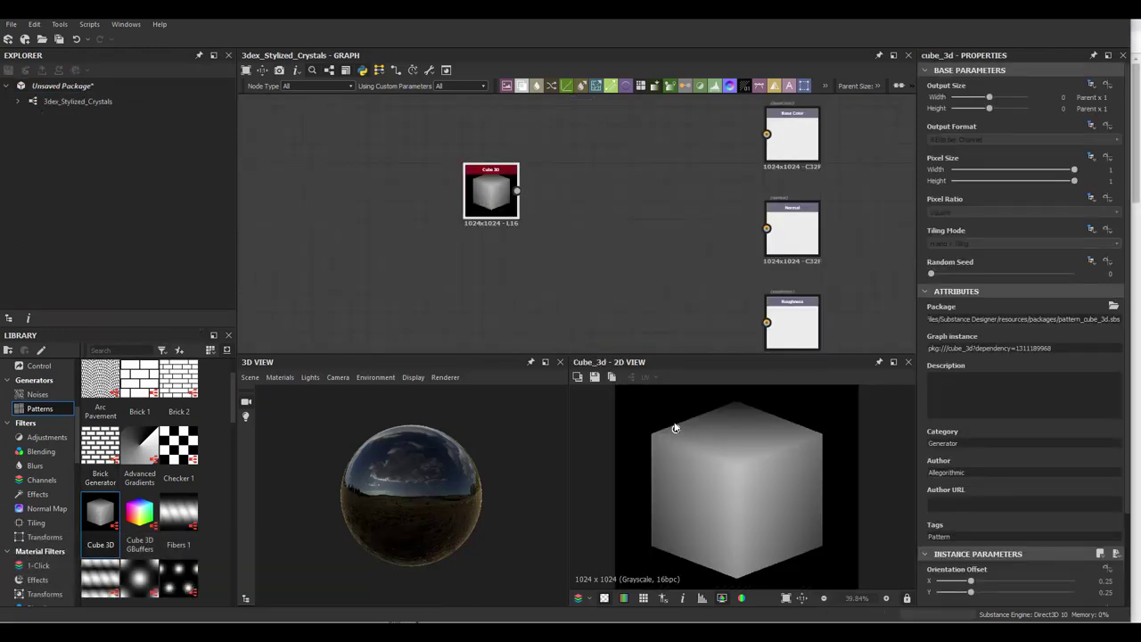
pyautogui.moveTo(675, 429); pyautogui.dragTo(676, 483)
pyautogui.moveTo(583, 224); pyautogui.dragTo(500, 126)
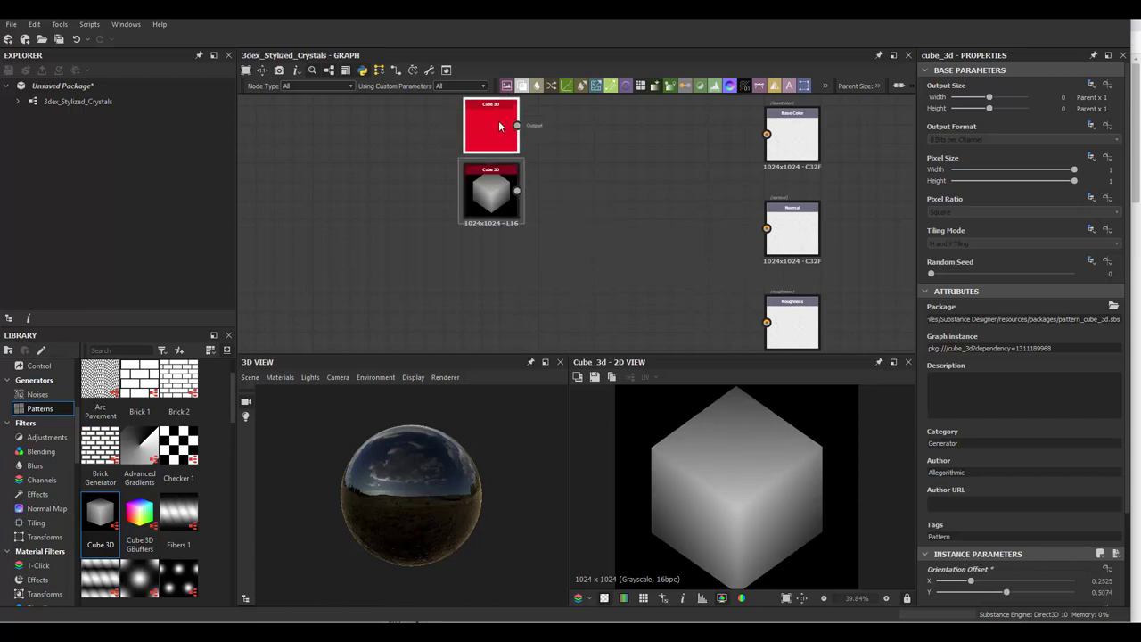
pyautogui.moveTo(678, 493); pyautogui.dragTo(654, 433)
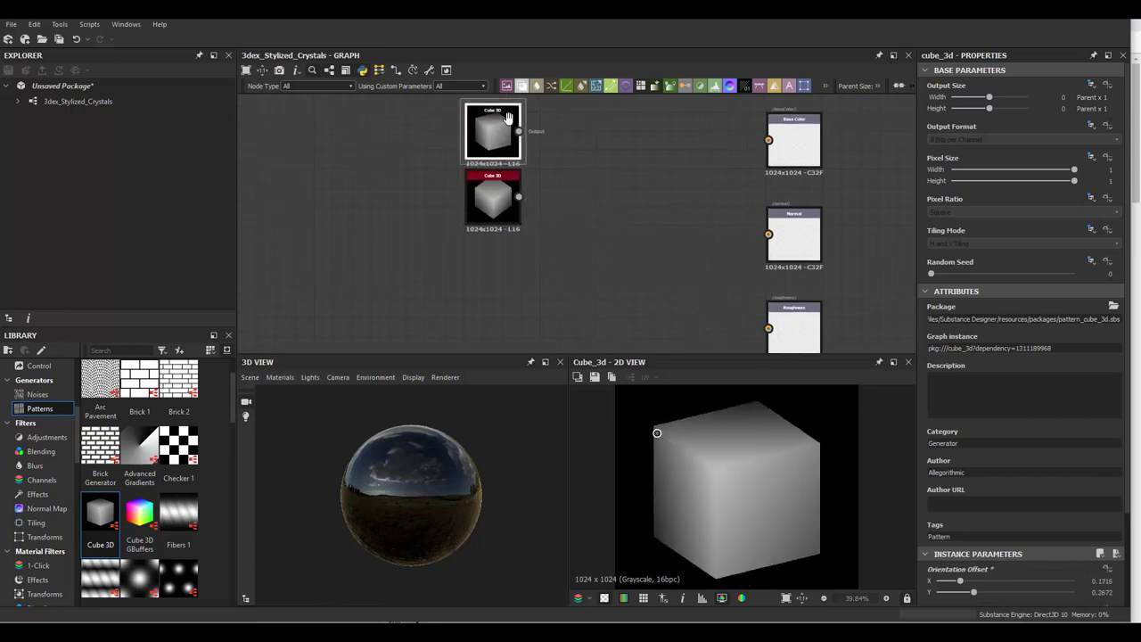
# Add a Blend node fed by both Cube 3D nodes
pyautogui.click(491, 191)
pyautogui.press('space')
pyautogui.write('bl')
pyautogui.click(584, 230)
pyautogui.moveTo(522, 136); pyautogui.dragTo(563, 191)
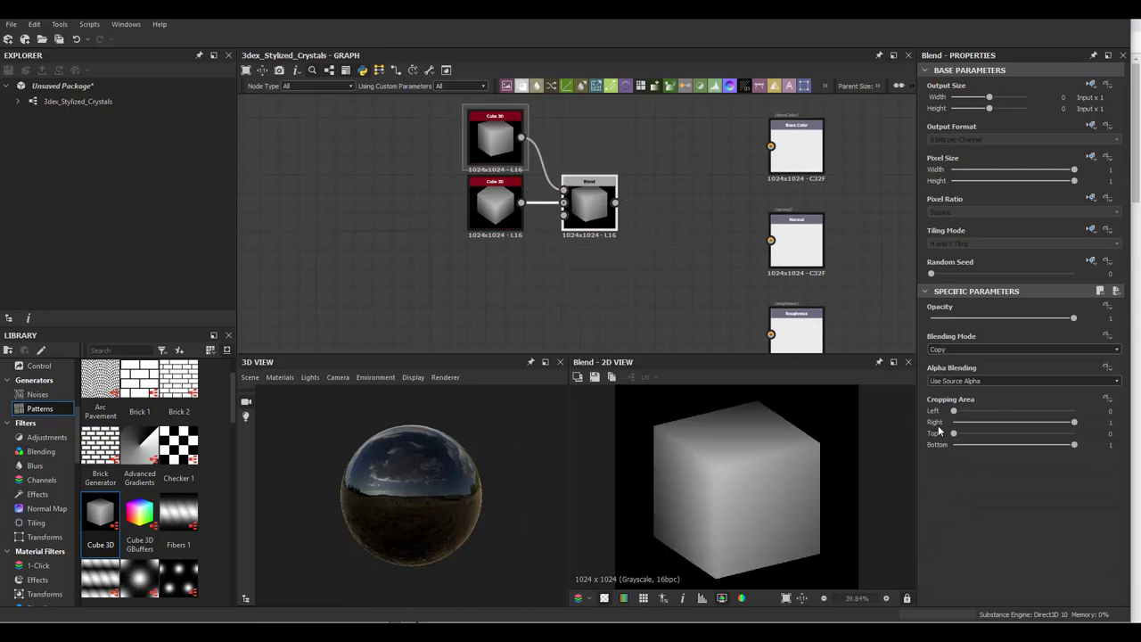
# Compare Divide and Add Sub, then set the Blend mode to Multiply
pyautogui.click(953, 348)
pyautogui.click(952, 368)
pyautogui.press('Down')
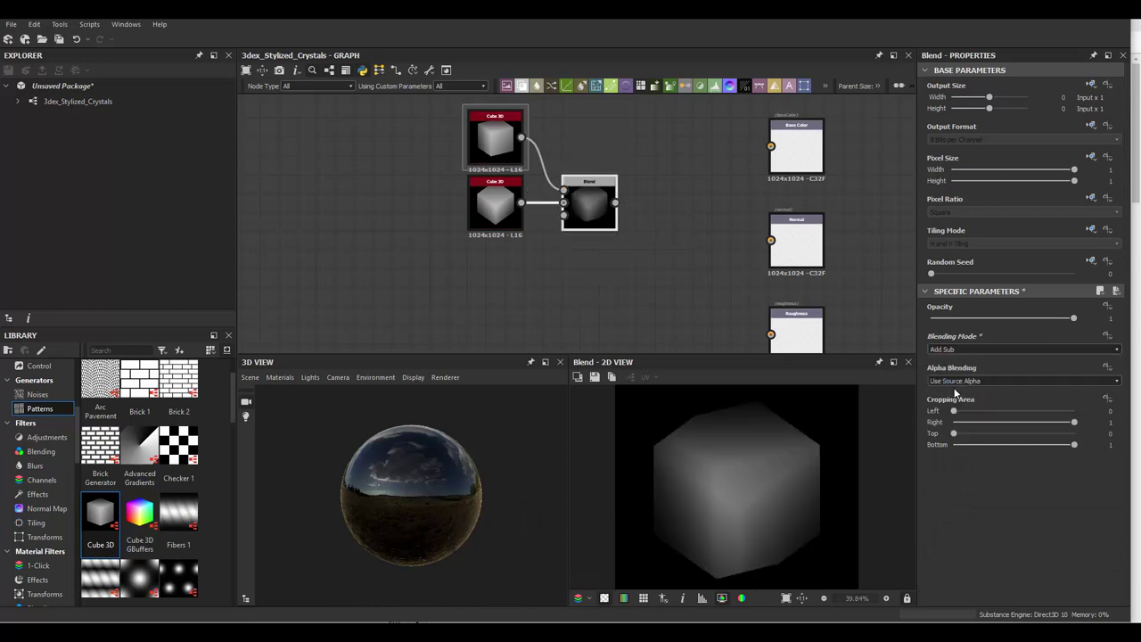
pyautogui.press('Down')
pyautogui.press('Down')
pyautogui.press('Down')
pyautogui.press('Down')
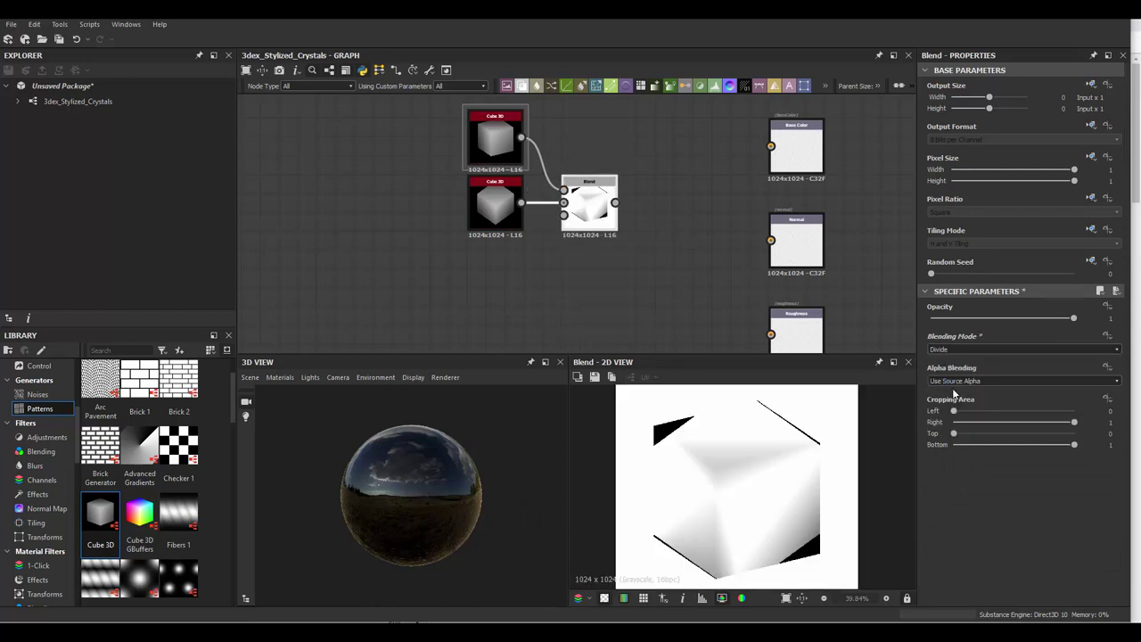
pyautogui.press('Up')
pyautogui.press('Up')
pyautogui.press('Up')
pyautogui.press('Up')
pyautogui.press('Up')
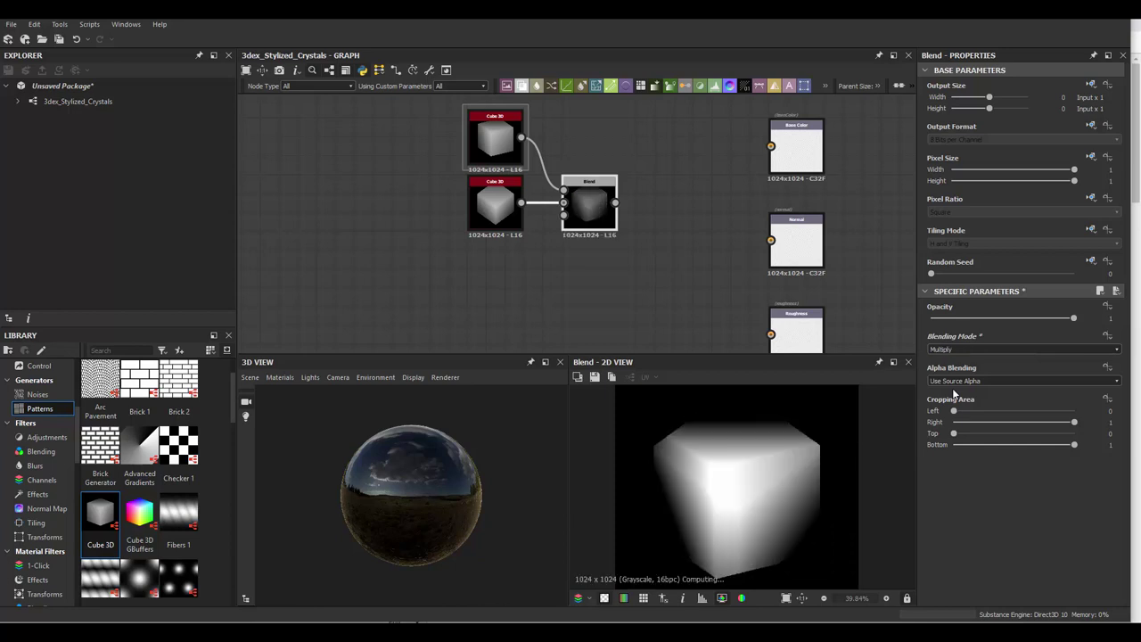
pyautogui.press('Down')
pyautogui.click(978, 348)
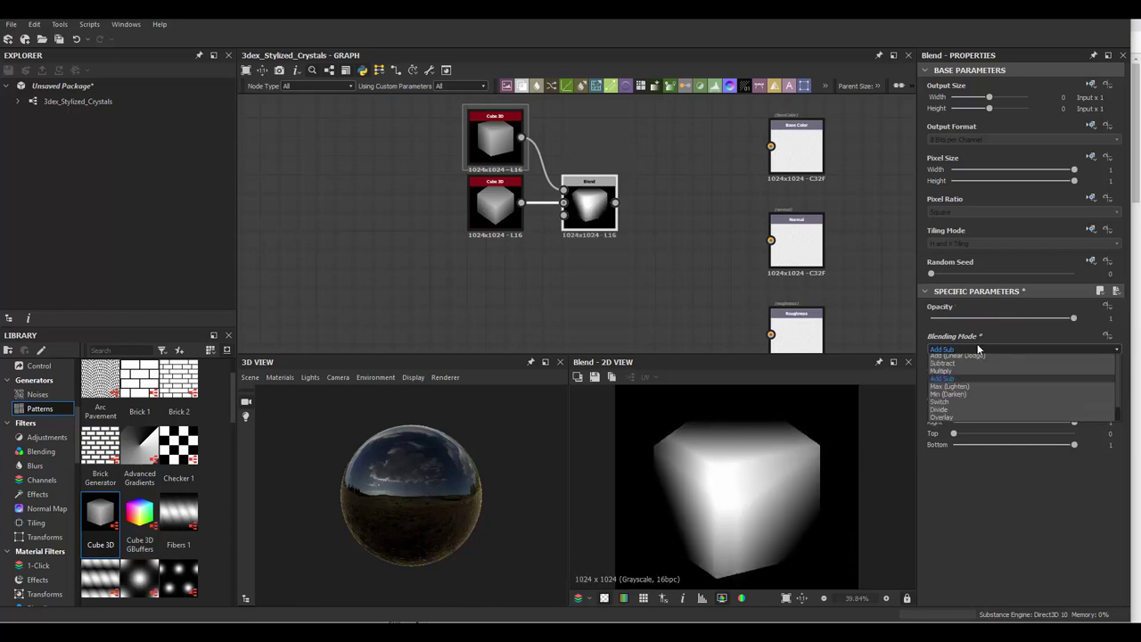
pyautogui.click(958, 389)
pyautogui.press('Up')
pyautogui.press('Up')
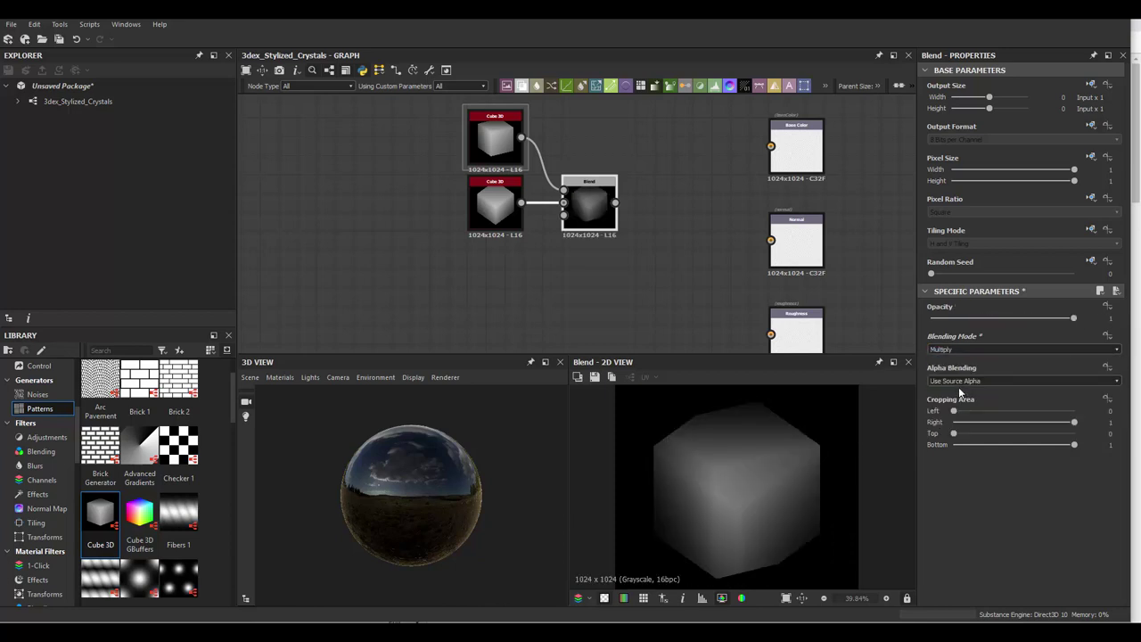
pyautogui.click(495, 139)
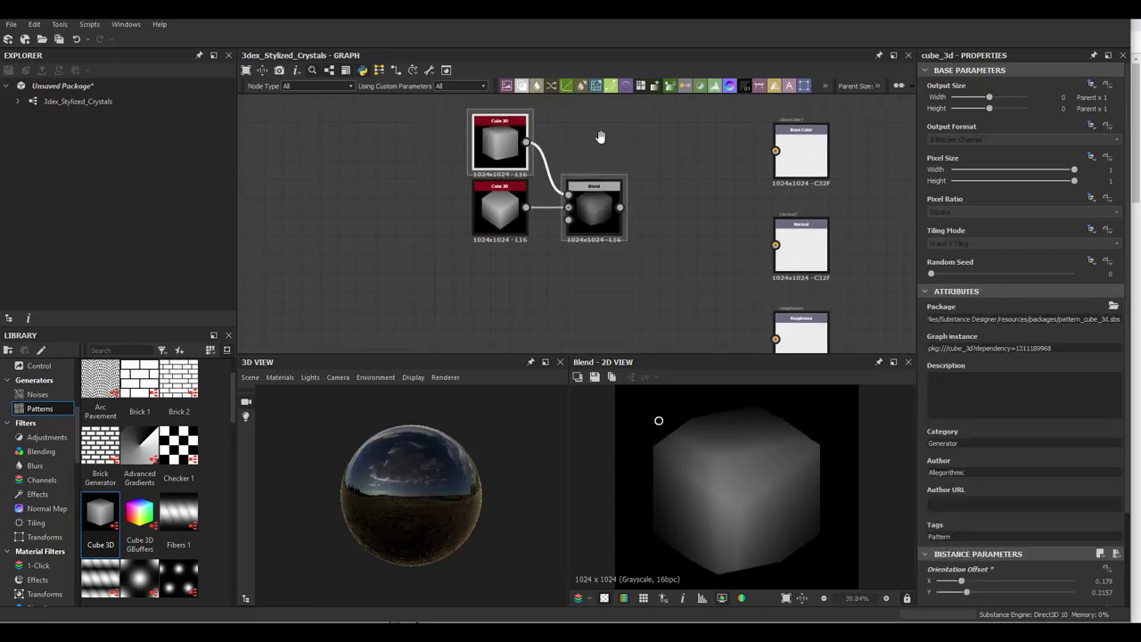
# Add a rotated third Cube 3D and blend it with the first Blend in a new Blend node
pyautogui.moveTo(514, 148); pyautogui.dragTo(553, 189, button='middle')
pyautogui.moveTo(575, 237); pyautogui.dragTo(608, 165)
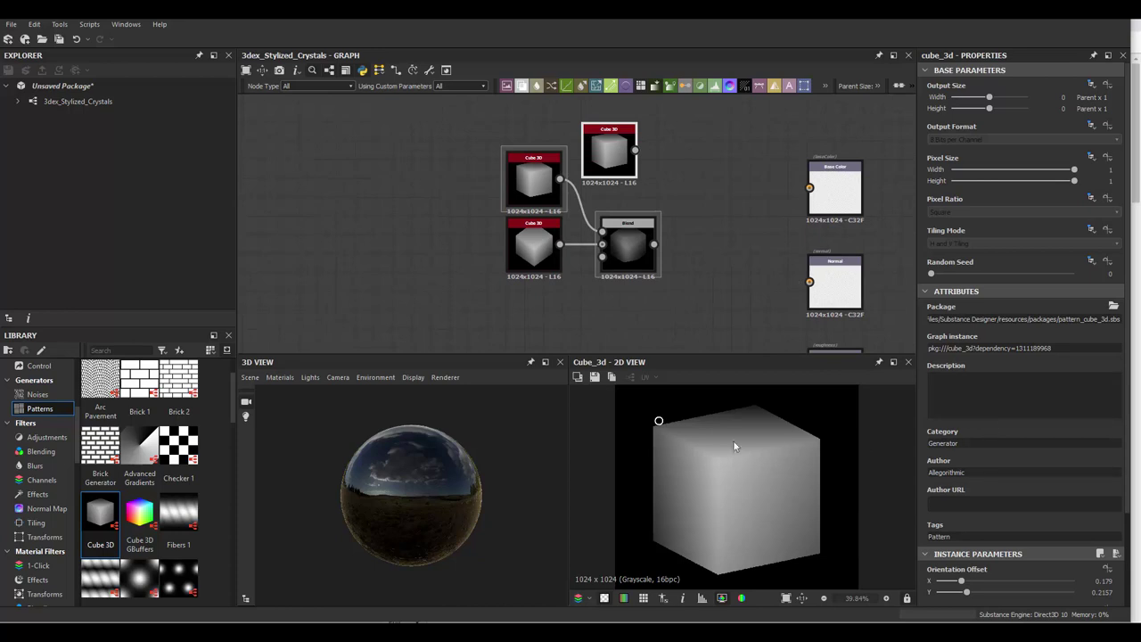
pyautogui.moveTo(659, 421); pyautogui.dragTo(696, 451)
pyautogui.click(642, 235)
pyautogui.hotkey('ctrl', 'd')
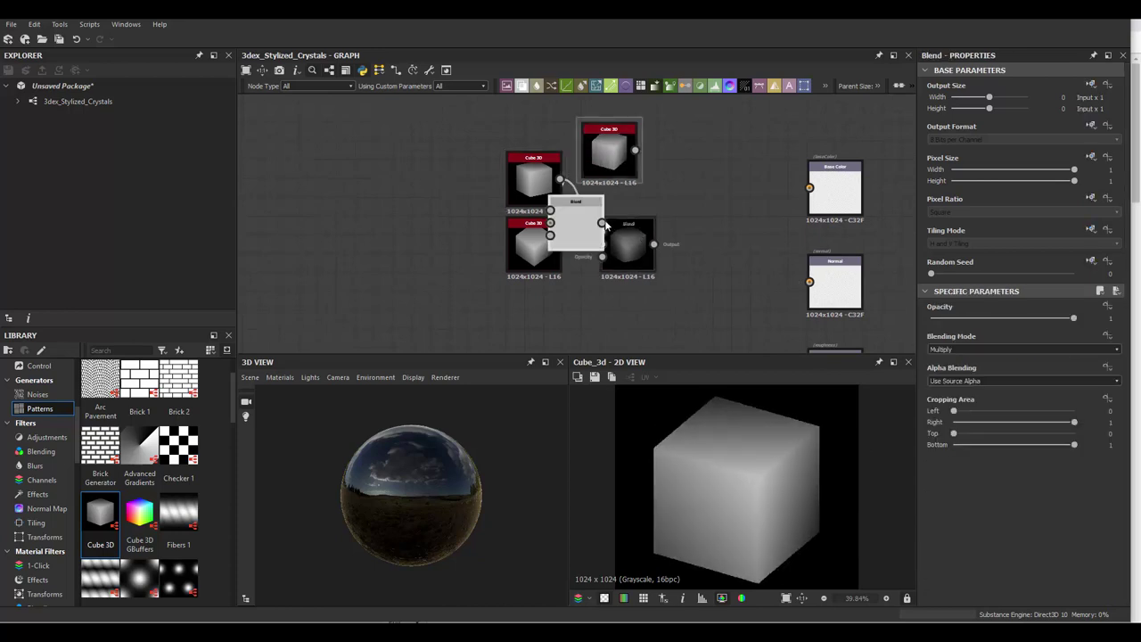
pyautogui.moveTo(642, 235); pyautogui.dragTo(726, 222)
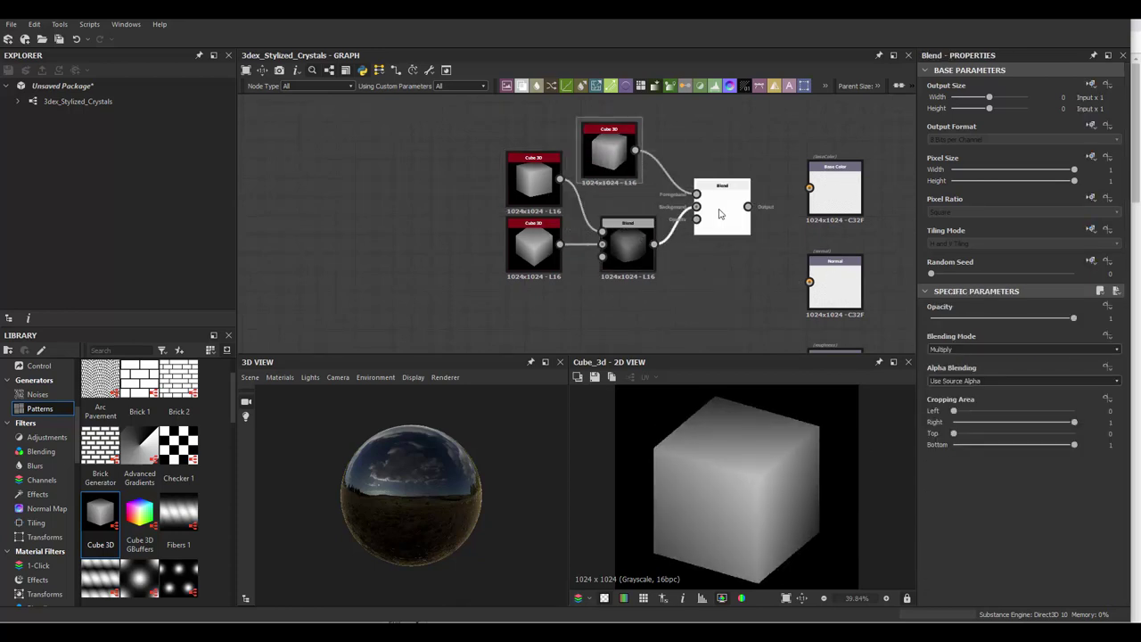
pyautogui.moveTo(609, 151); pyautogui.dragTo(628, 160)
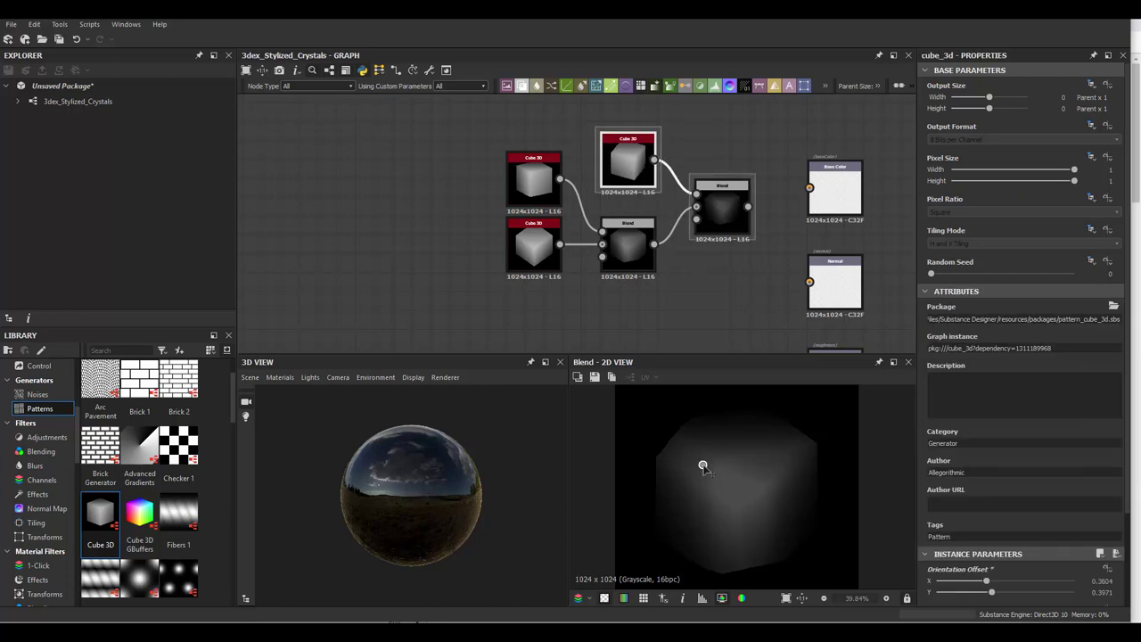
# Try Min (Darken) on the second Blend and rotate the top cube further
pyautogui.click(722, 207)
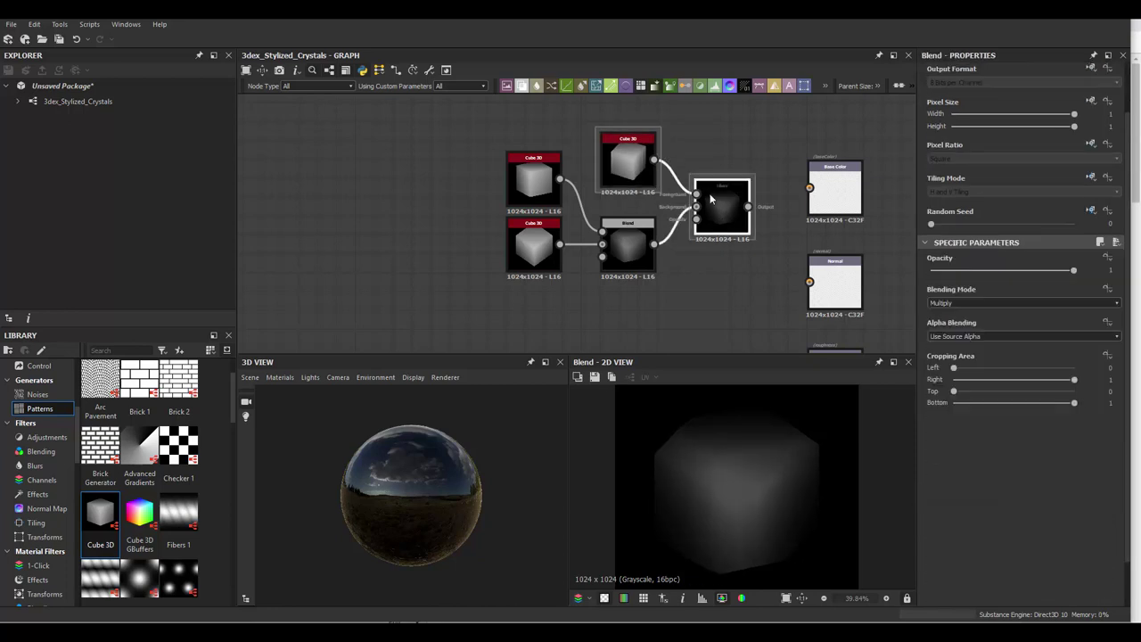
pyautogui.click(965, 348)
pyautogui.click(962, 365)
pyautogui.press('Down')
pyautogui.press('Down')
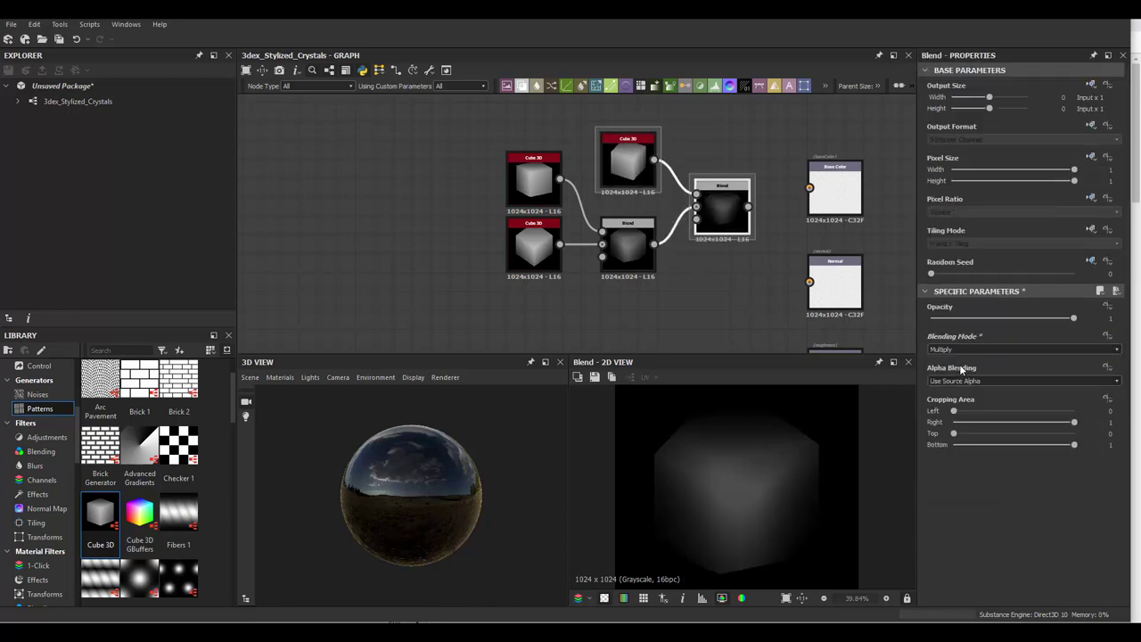
pyautogui.press('Down')
pyautogui.press('Down')
pyautogui.press('Down')
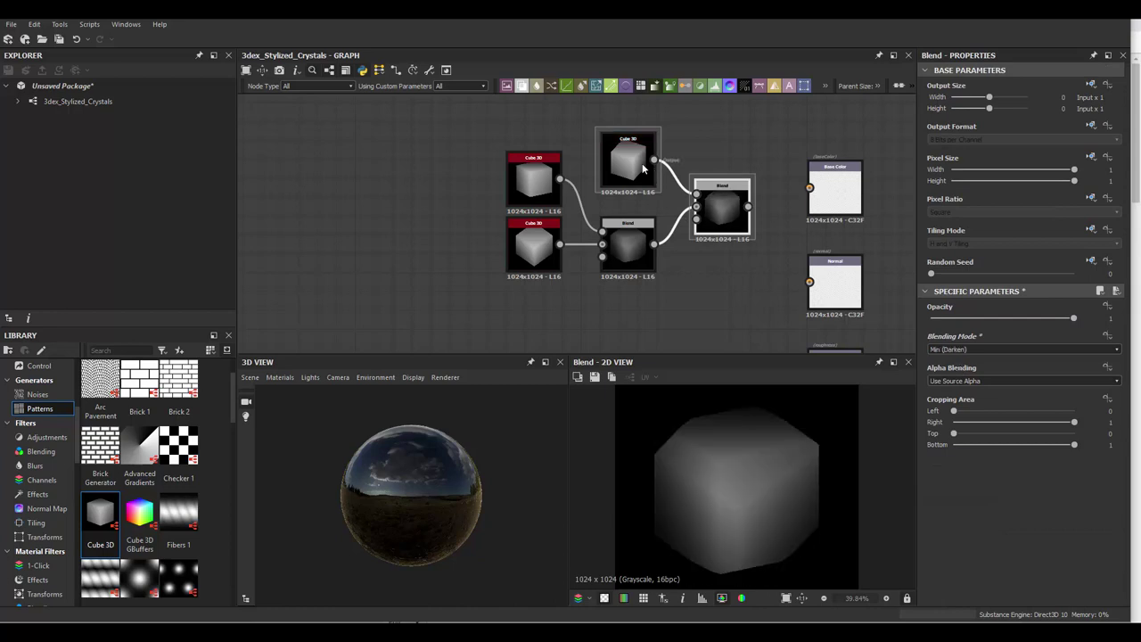
pyautogui.click(628, 159)
pyautogui.moveTo(698, 515); pyautogui.dragTo(721, 506)
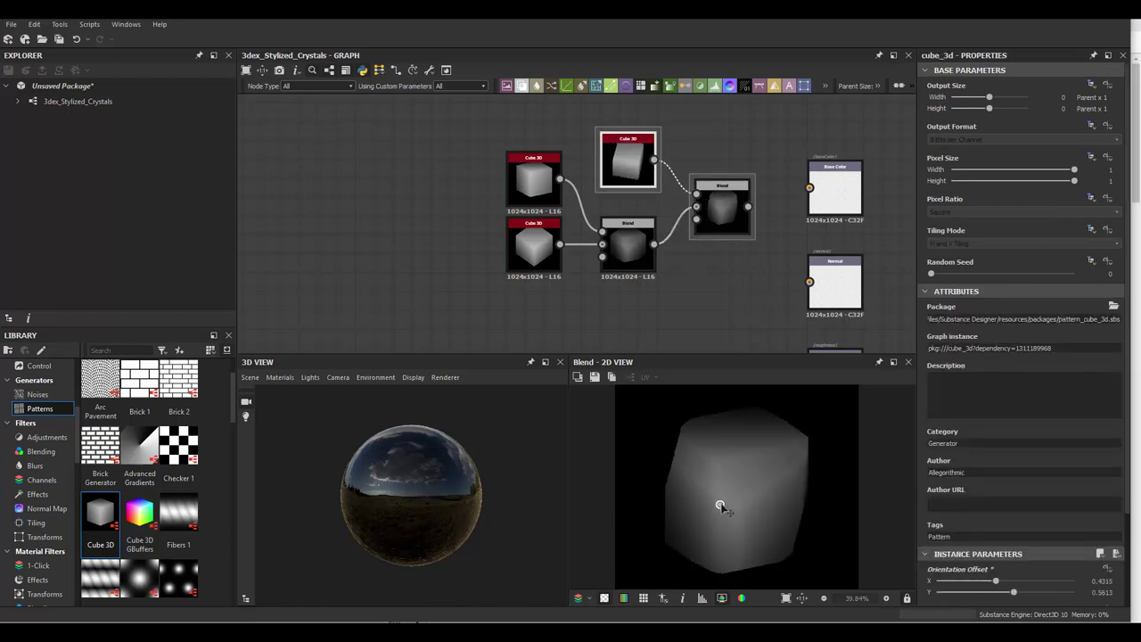
# Set the second Blend to Overlay and re-rotate the top cube to reshape the crystal
pyautogui.click(704, 204)
pyautogui.click(1023, 349)
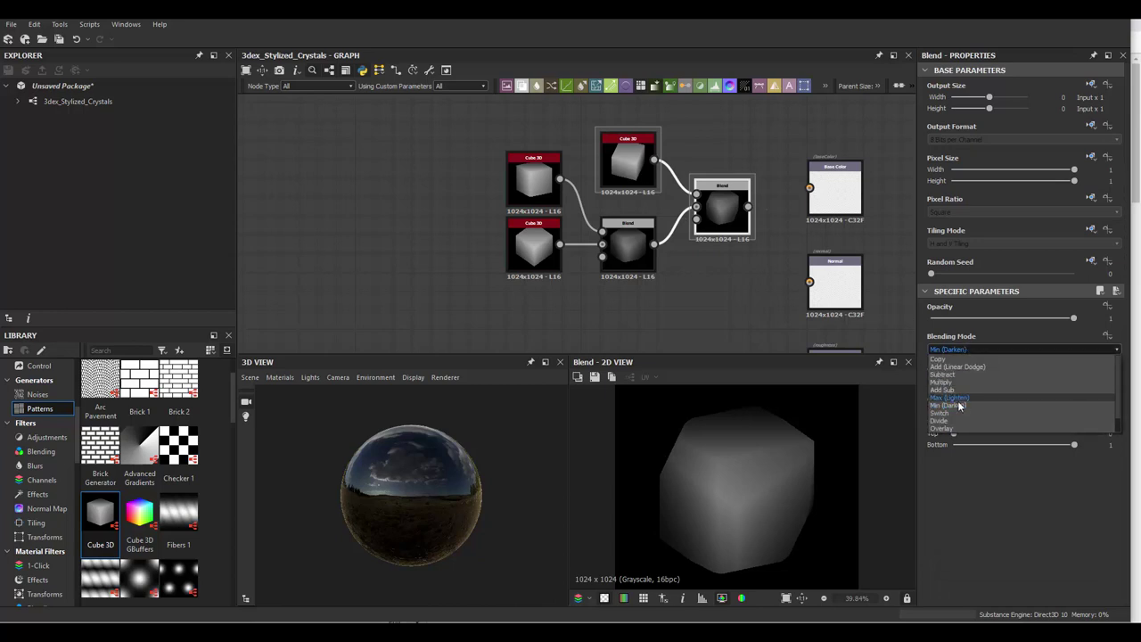
pyautogui.click(958, 403)
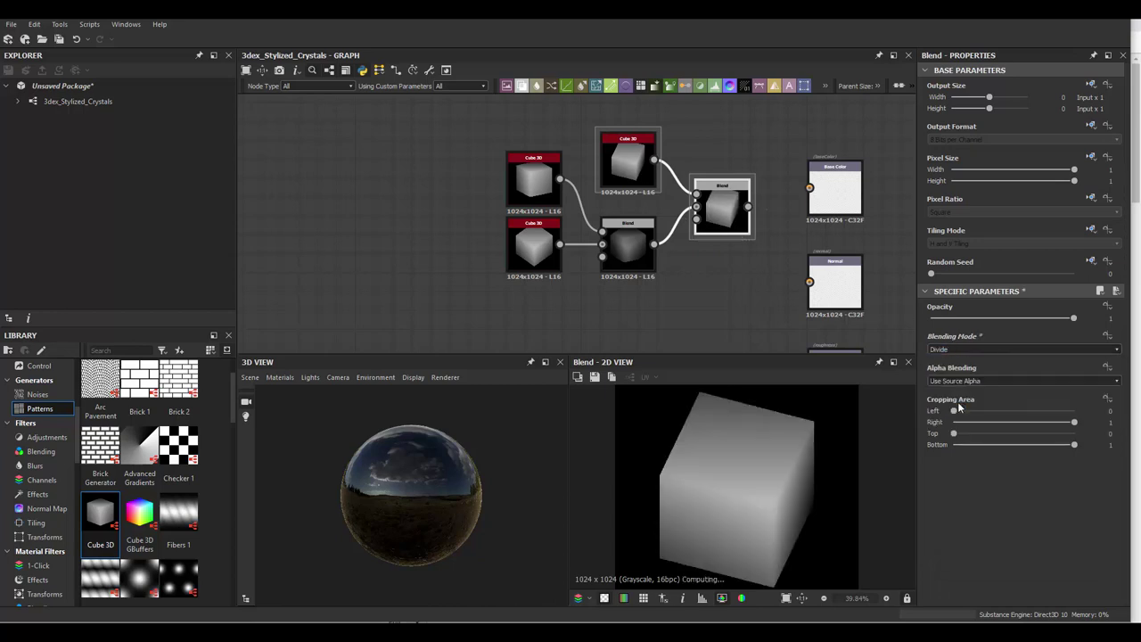
pyautogui.click(630, 192)
pyautogui.moveTo(706, 472)
pyautogui.mouseDown()
pyautogui.moveTo(783, 455)
pyautogui.moveTo(712, 476)
pyautogui.mouseUp()
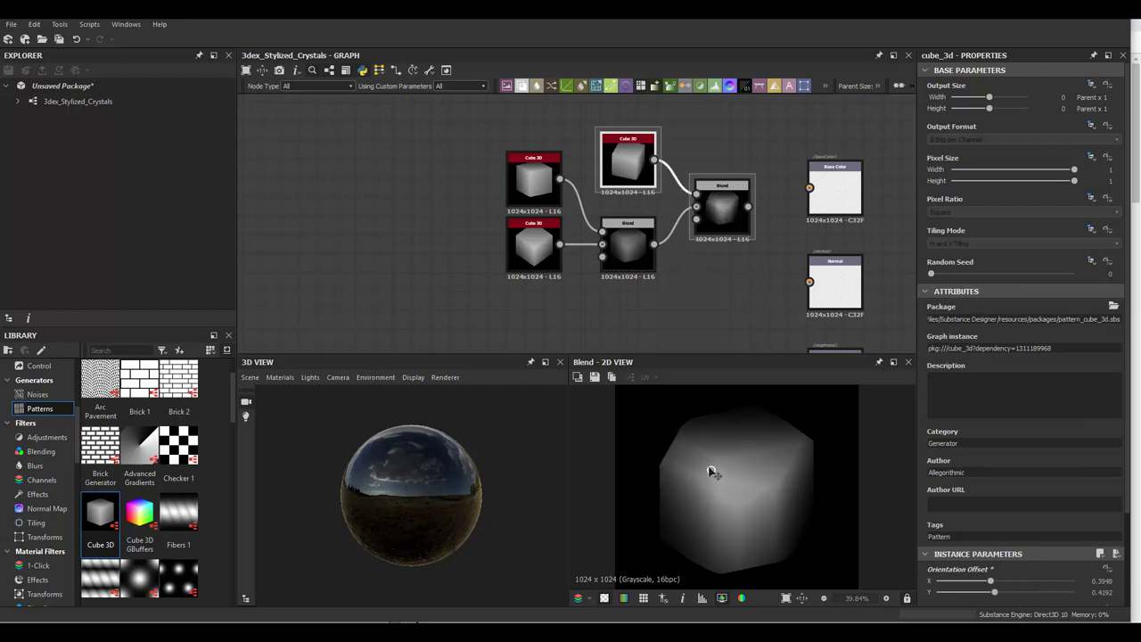
pyautogui.moveTo(713, 245); pyautogui.dragTo(602, 222, button='middle')
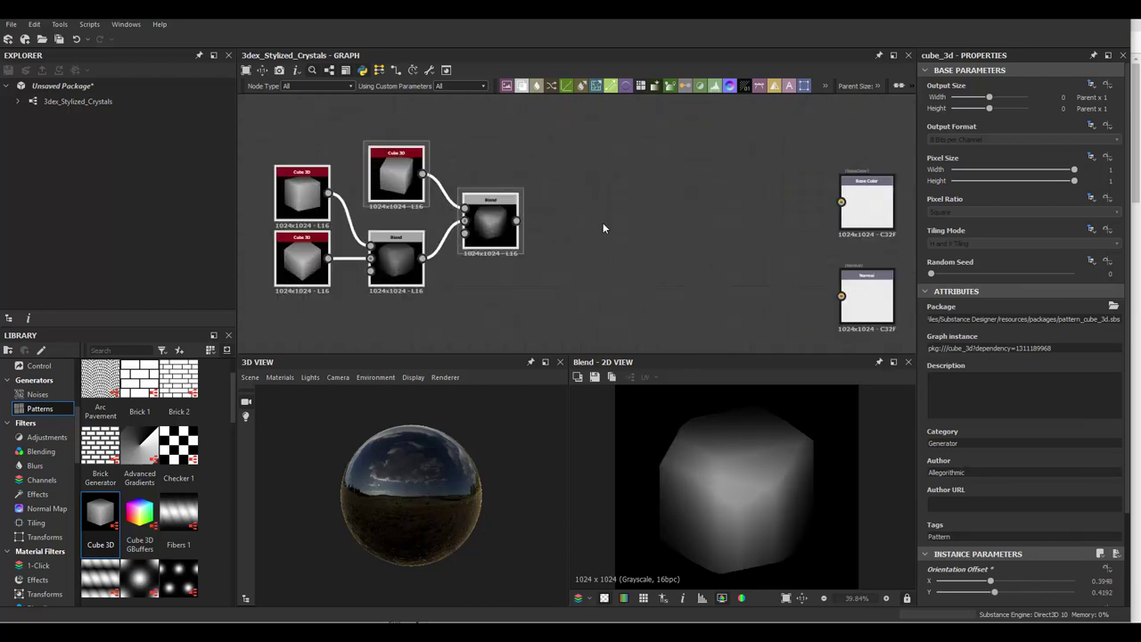
# Add a Tile Sampler node fed by the Blend output
pyautogui.press('space')
pyautogui.write('invert')
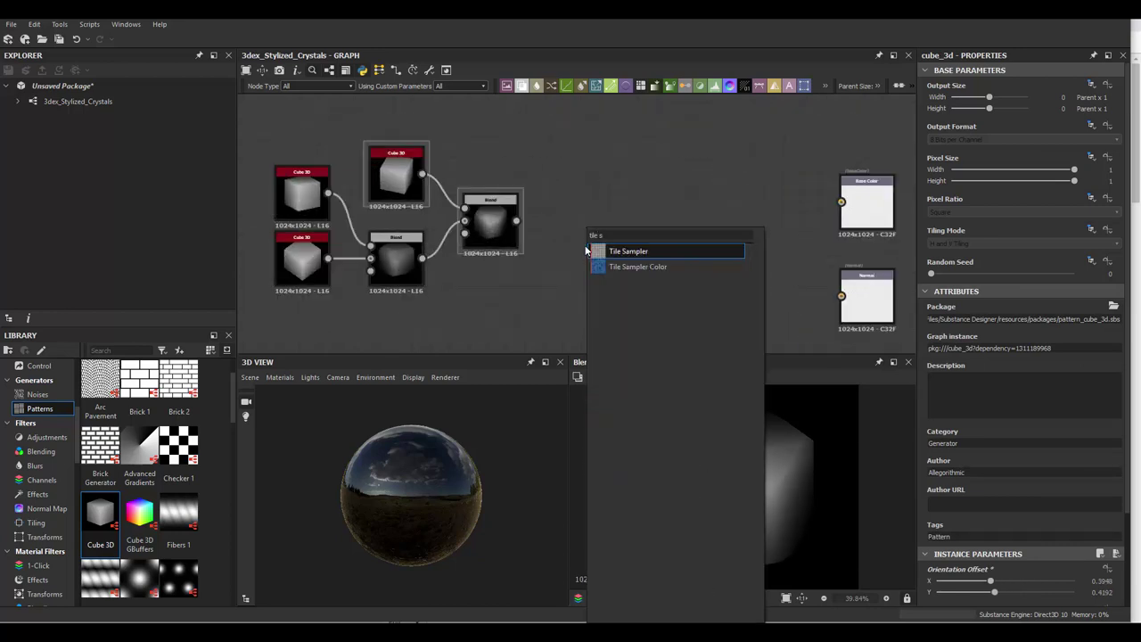
pyautogui.press('Return')
pyautogui.moveTo(516, 220); pyautogui.dragTo(559, 173)
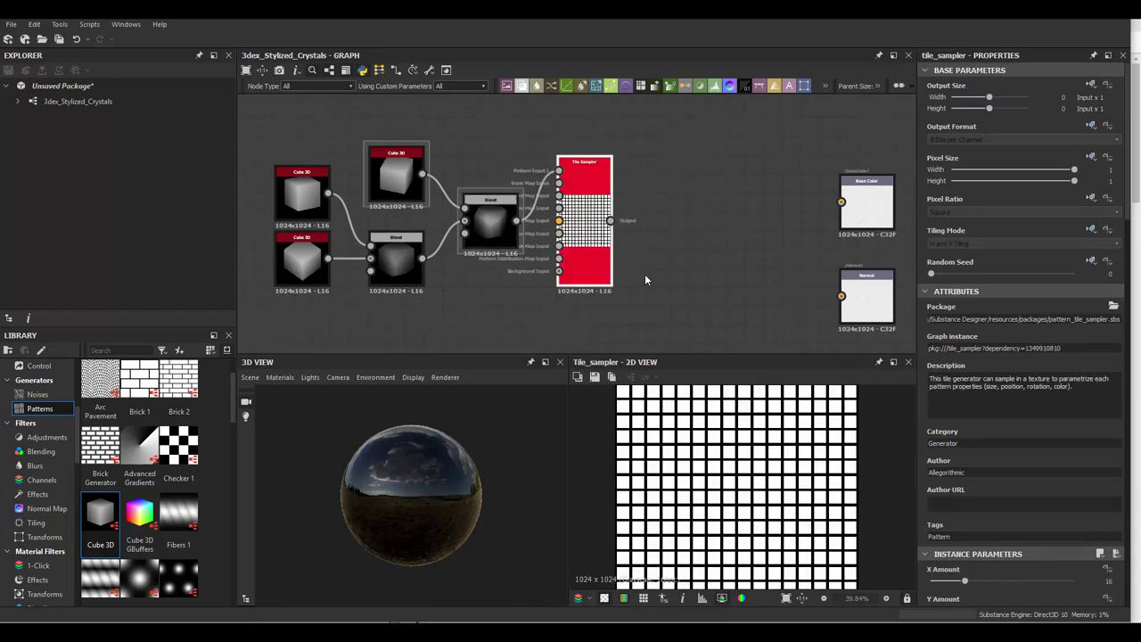
# Use the blended crystal as the tile pattern on an 8 × 8 grid
pyautogui.scroll(-2, 984, 518)
pyautogui.scroll(-2, 985, 519)
pyautogui.click(971, 476)
pyautogui.click(969, 488)
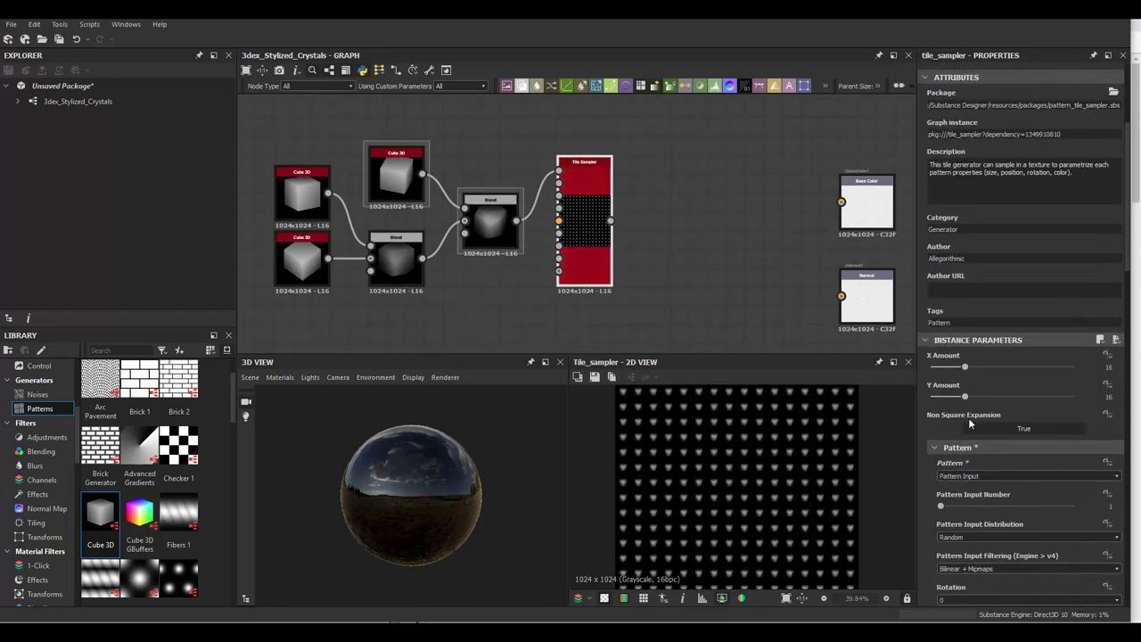
pyautogui.click(947, 367)
pyautogui.click(948, 397)
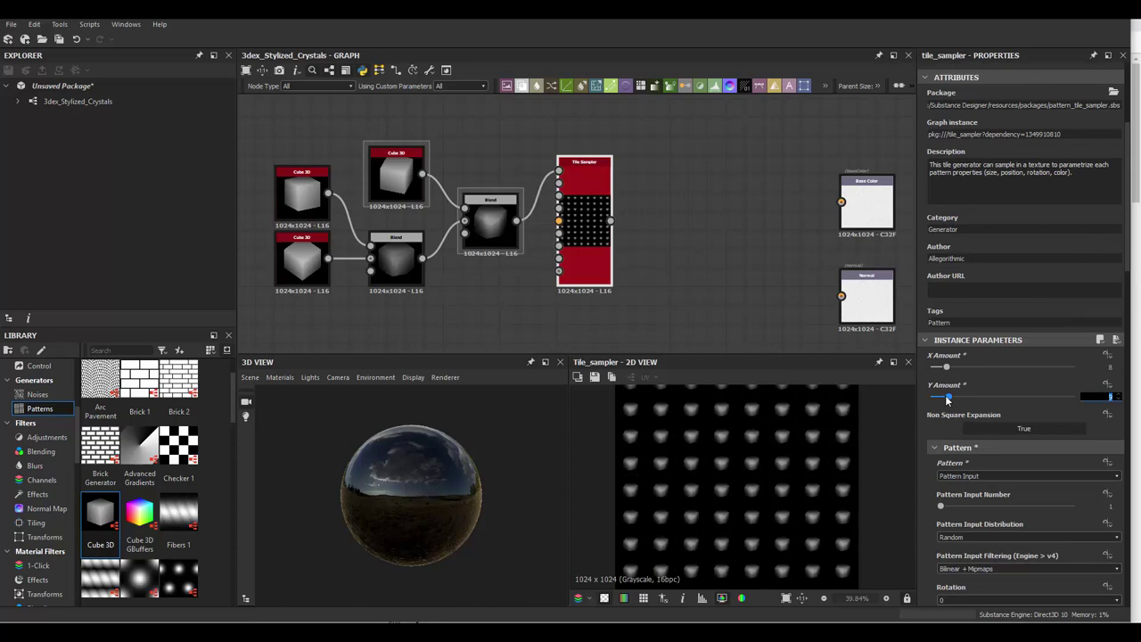
# Enlarge the tiles to scale 1.9 with slight random sizing
pyautogui.scroll(-2, 1067, 410)
pyautogui.scroll(-3, 971, 437)
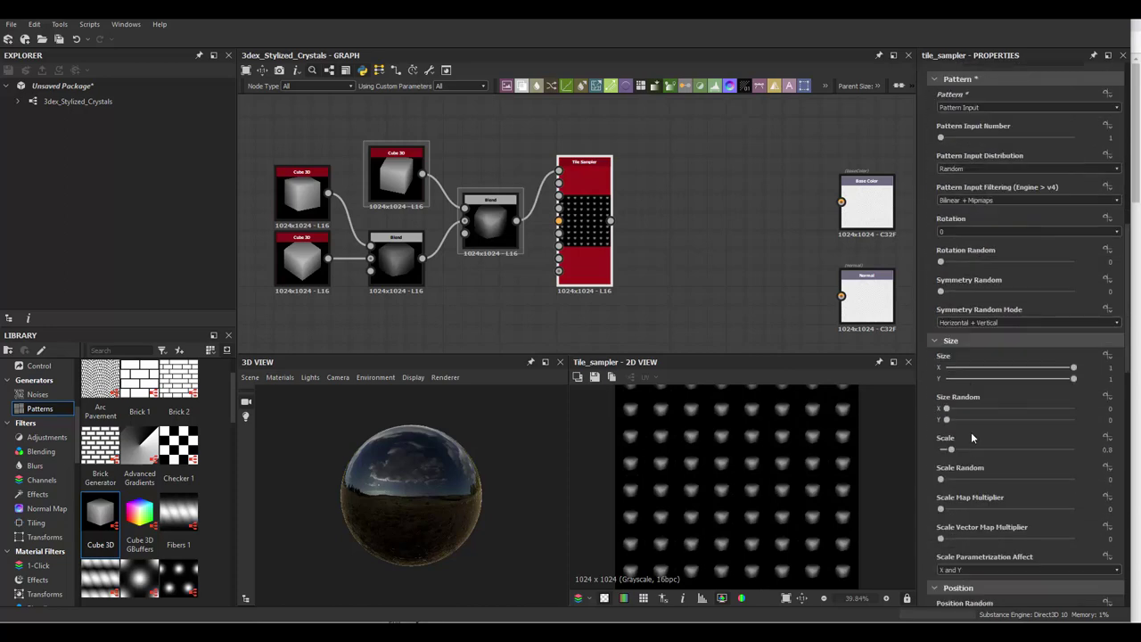
pyautogui.moveTo(957, 453); pyautogui.dragTo(961, 452)
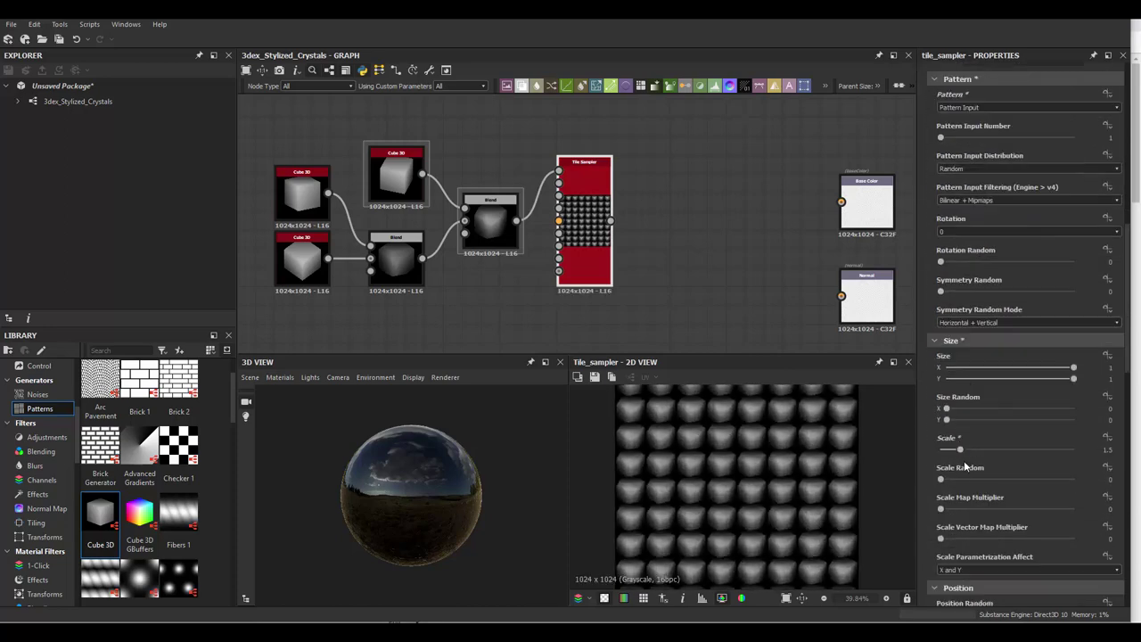
pyautogui.click(971, 480)
pyautogui.click(965, 450)
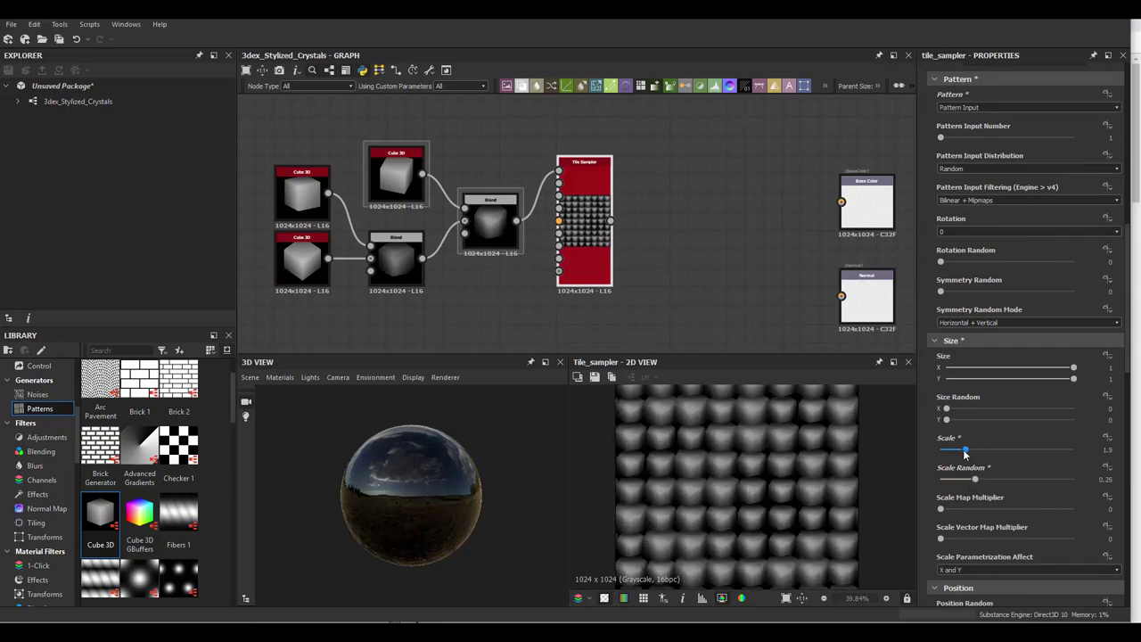
pyautogui.scroll(2, 808, 464)
pyautogui.scroll(-3, 808, 463)
pyautogui.scroll(-2, 1010, 462)
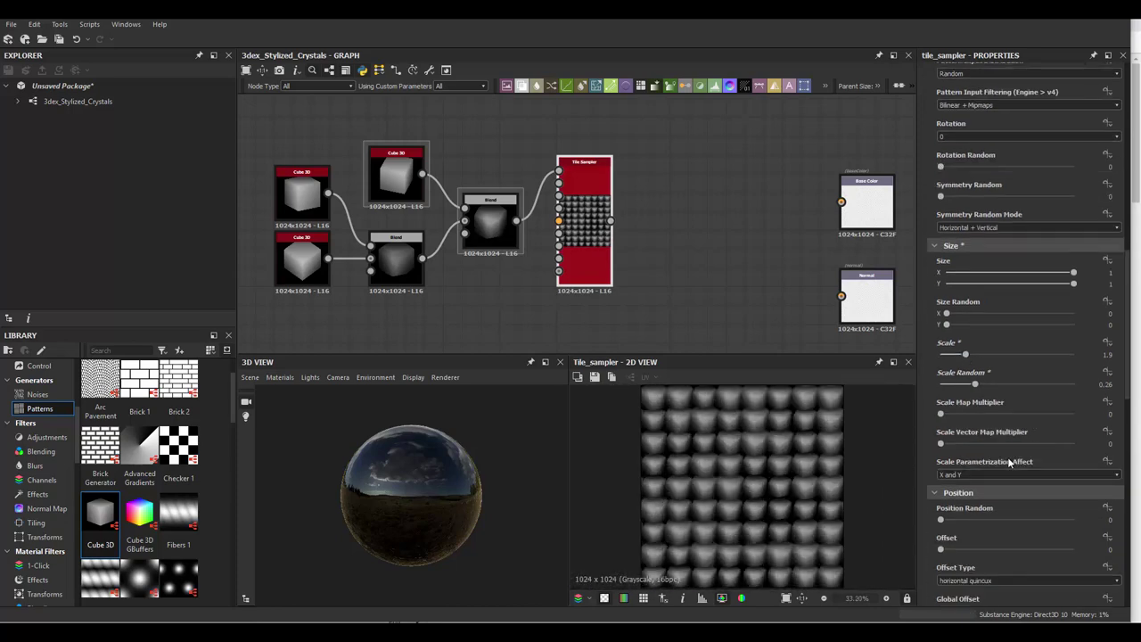
# Offset alternate tile rows and set Position Random to 0.18
pyautogui.moveTo(940, 549); pyautogui.dragTo(993, 553)
pyautogui.click(943, 521)
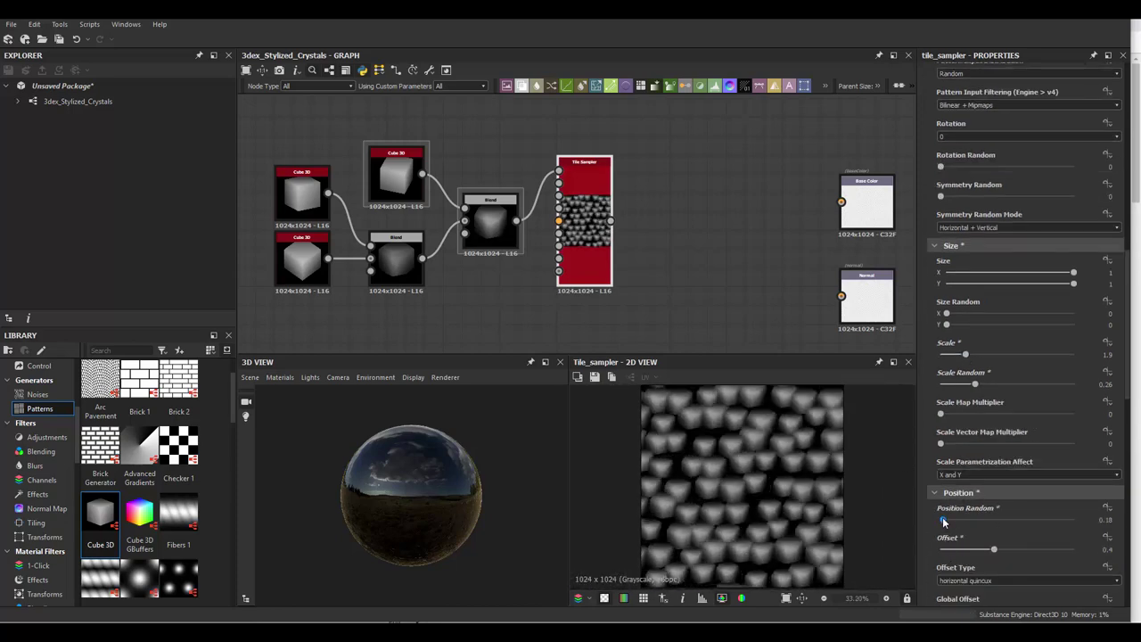
pyautogui.moveTo(943, 521); pyautogui.dragTo(946, 521)
# Set the Tile Sampler's Rotation Random to 0.5
pyautogui.scroll(-2, 1008, 469)
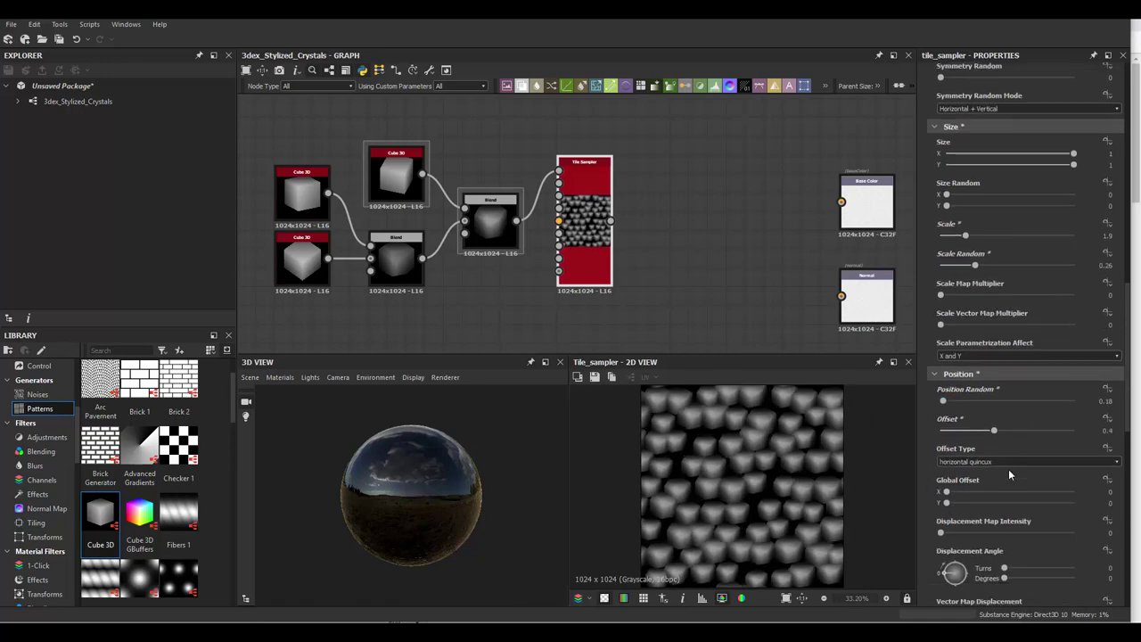
pyautogui.scroll(-2, 968, 507)
pyautogui.scroll(-2, 961, 394)
pyautogui.scroll(-1, 961, 428)
pyautogui.moveTo(963, 469); pyautogui.dragTo(1009, 467)
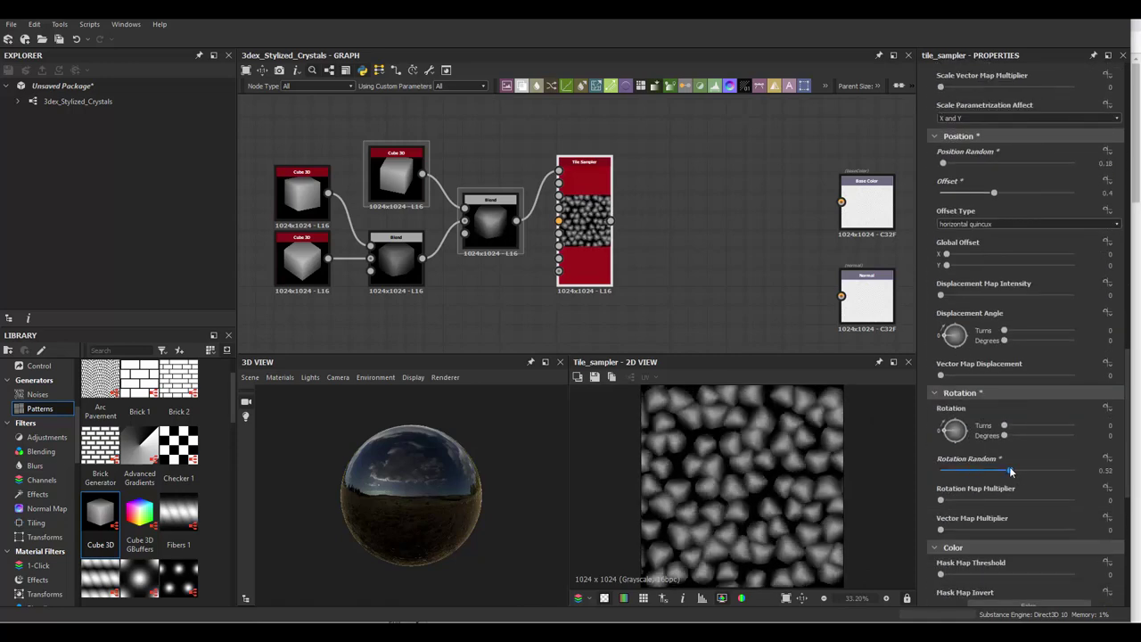
pyautogui.scroll(-1, 1010, 462)
pyautogui.scroll(-3, 1009, 451)
pyautogui.scroll(-2, 1007, 451)
pyautogui.scroll(-3, 992, 451)
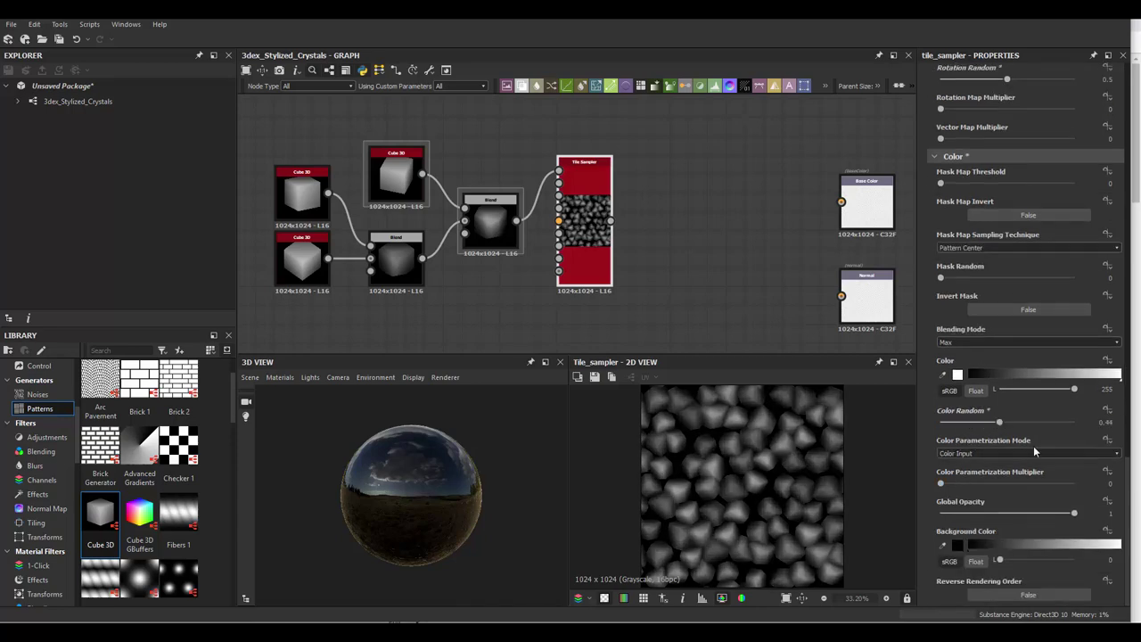
pyautogui.scroll(8, 998, 410)
pyautogui.scroll(3, 975, 357)
pyautogui.scroll(3, 973, 267)
pyautogui.scroll(2, 971, 197)
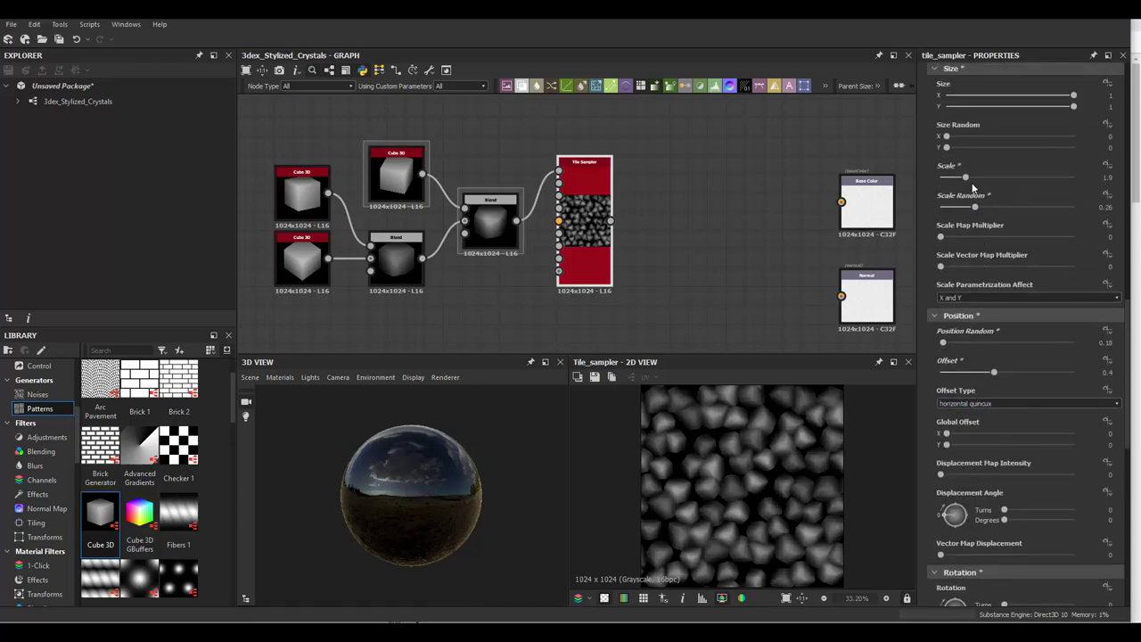
# Raise the crystal tile scale to 2.12
pyautogui.moveTo(970, 179); pyautogui.dragTo(971, 178)
pyautogui.scroll(2, 770, 424)
pyautogui.scroll(-3, 772, 421)
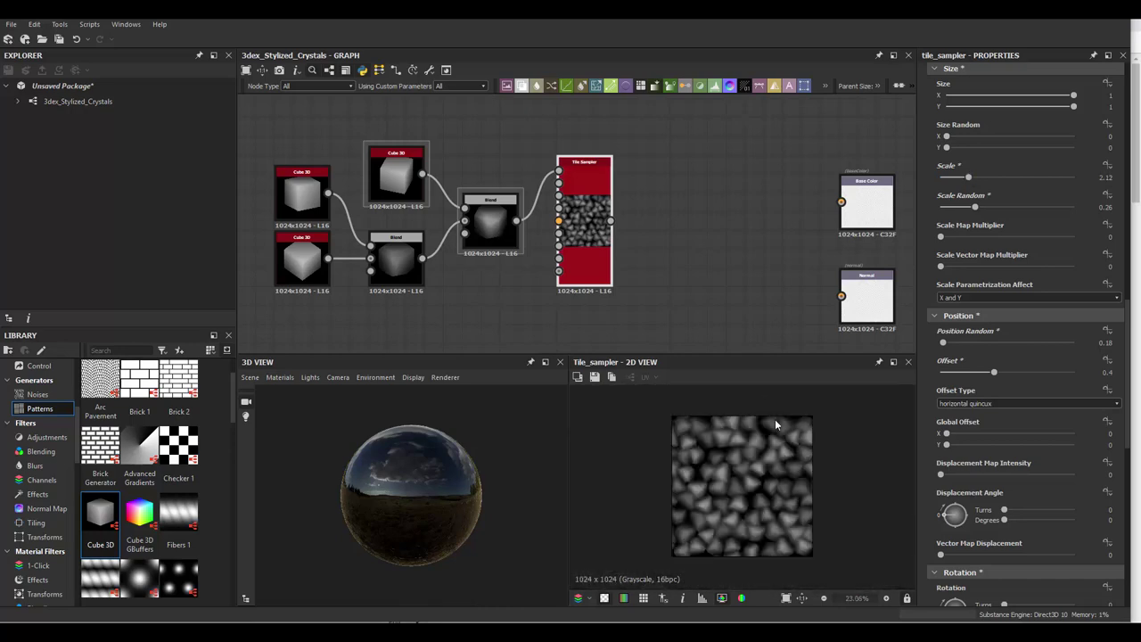
pyautogui.moveTo(683, 255); pyautogui.dragTo(662, 270, button='middle')
pyautogui.moveTo(603, 234); pyautogui.dragTo(590, 132, button='middle')
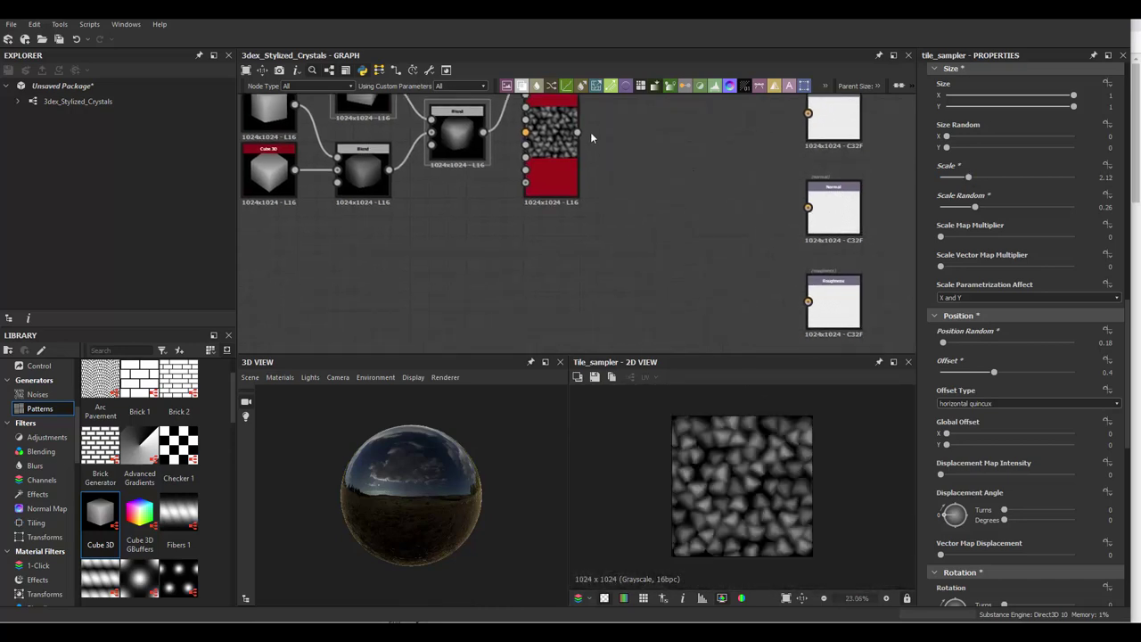
# Add a Normal node at intensity 12 between the Tile Sampler and the Normal output
pyautogui.press('space')
pyautogui.write('normal')
pyautogui.press('Return')
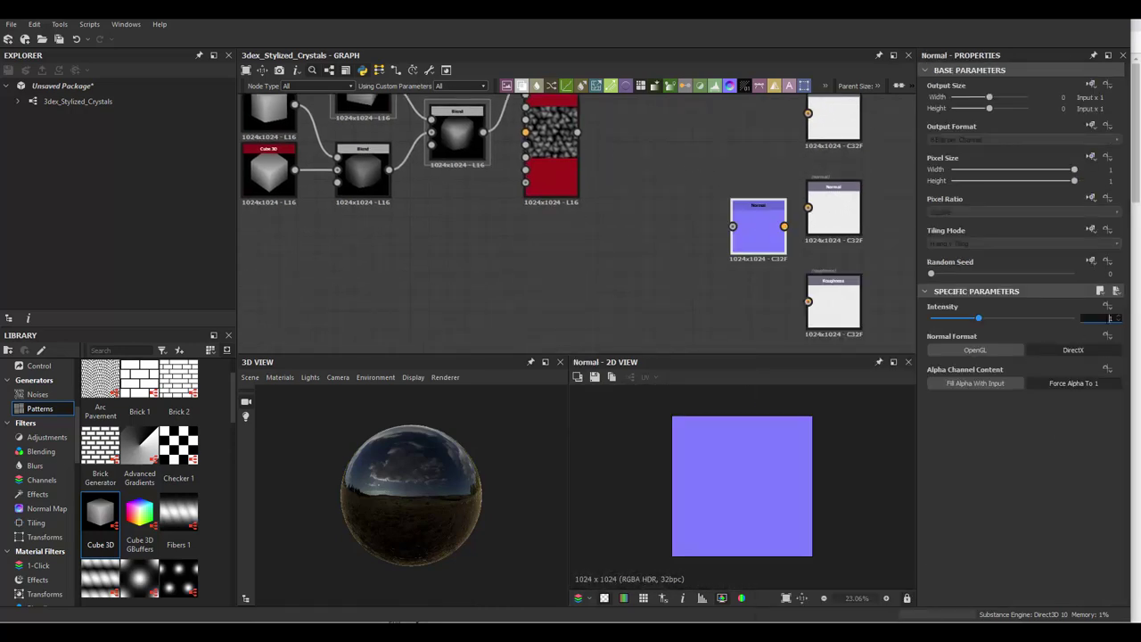
pyautogui.moveTo(783, 226)
pyautogui.mouseDown()
pyautogui.moveTo(808, 207)
pyautogui.moveTo(690, 176)
pyautogui.mouseUp()
pyautogui.scroll(-2, 746, 262)
pyautogui.moveTo(746, 262); pyautogui.dragTo(742, 220, button='middle')
# Feed a white grayscale Uniform Color into the output below Roughness
pyautogui.press('space')
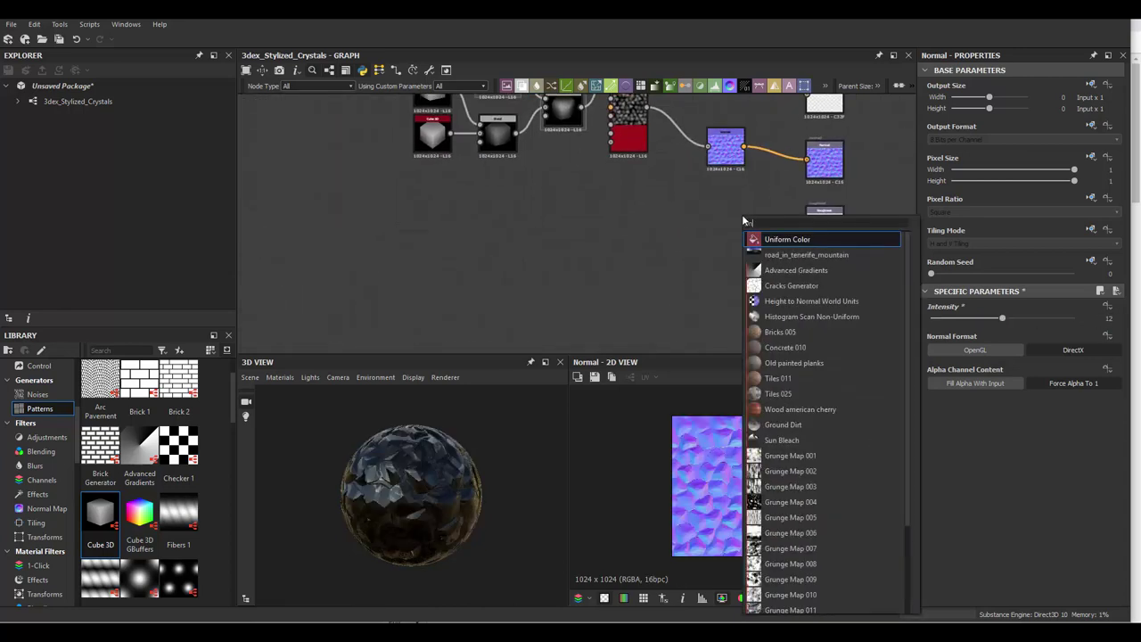
pyautogui.click(749, 238)
pyautogui.moveTo(749, 239); pyautogui.dragTo(756, 301)
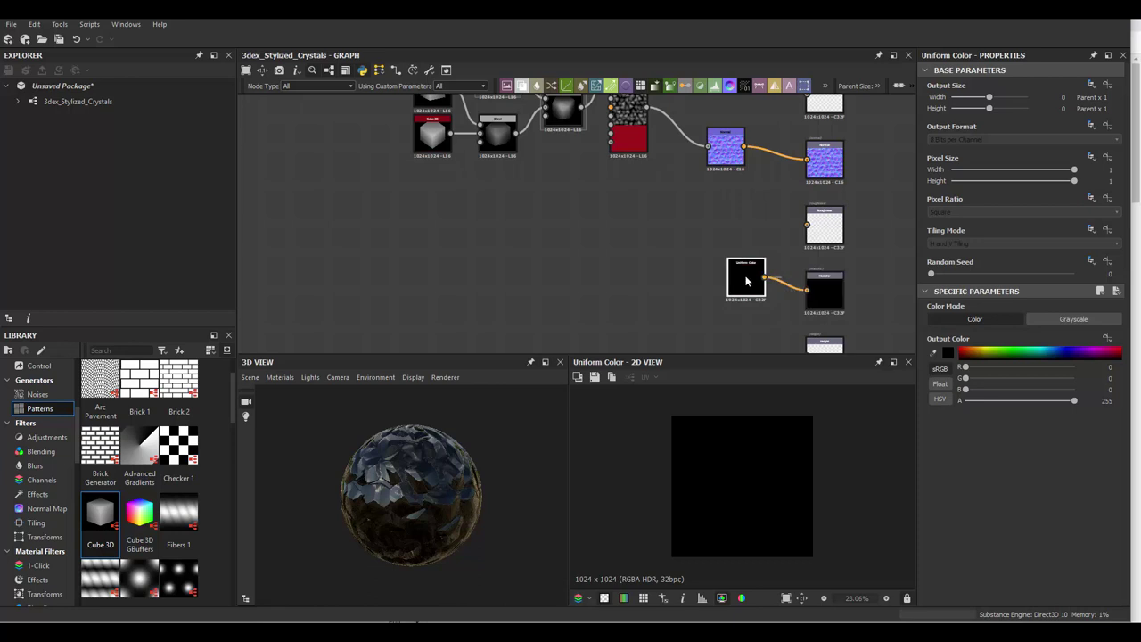
pyautogui.click(1073, 318)
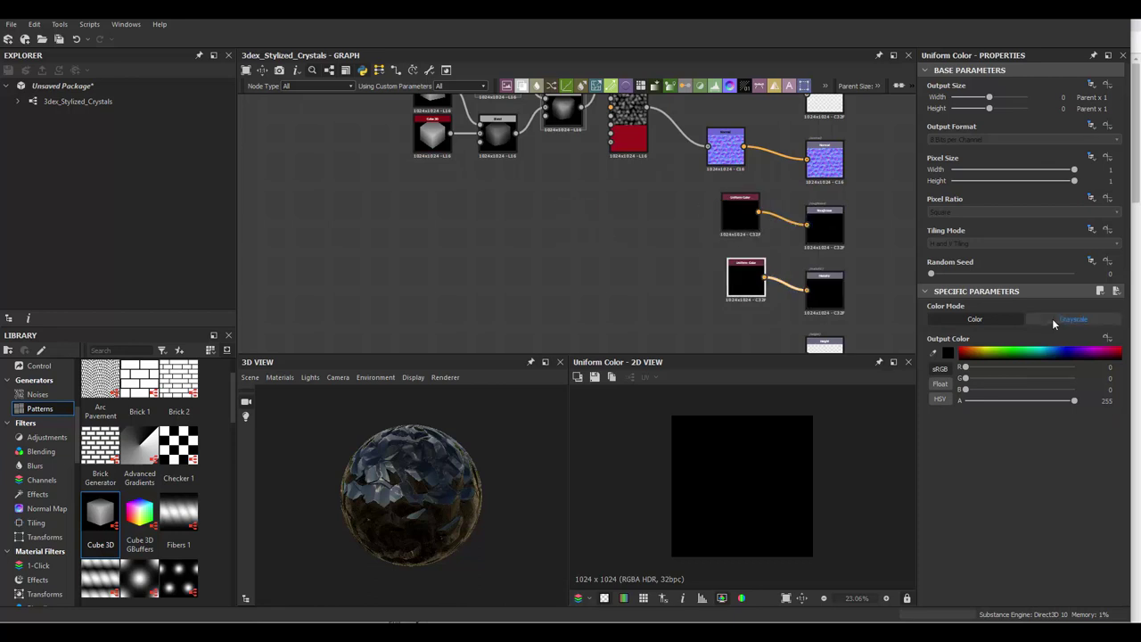
pyautogui.moveTo(1017, 353); pyautogui.dragTo(1137, 345)
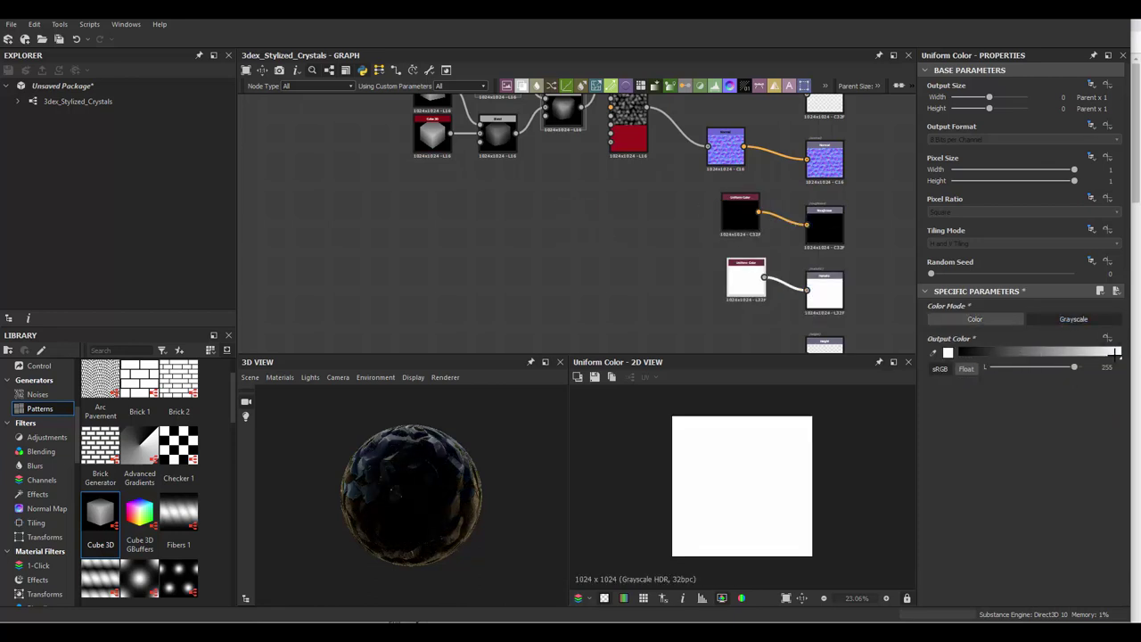
# Make the Roughness Uniform Color a dark gray grayscale value (47)
pyautogui.click(740, 214)
pyautogui.click(1073, 318)
pyautogui.moveTo(1034, 349); pyautogui.dragTo(988, 351)
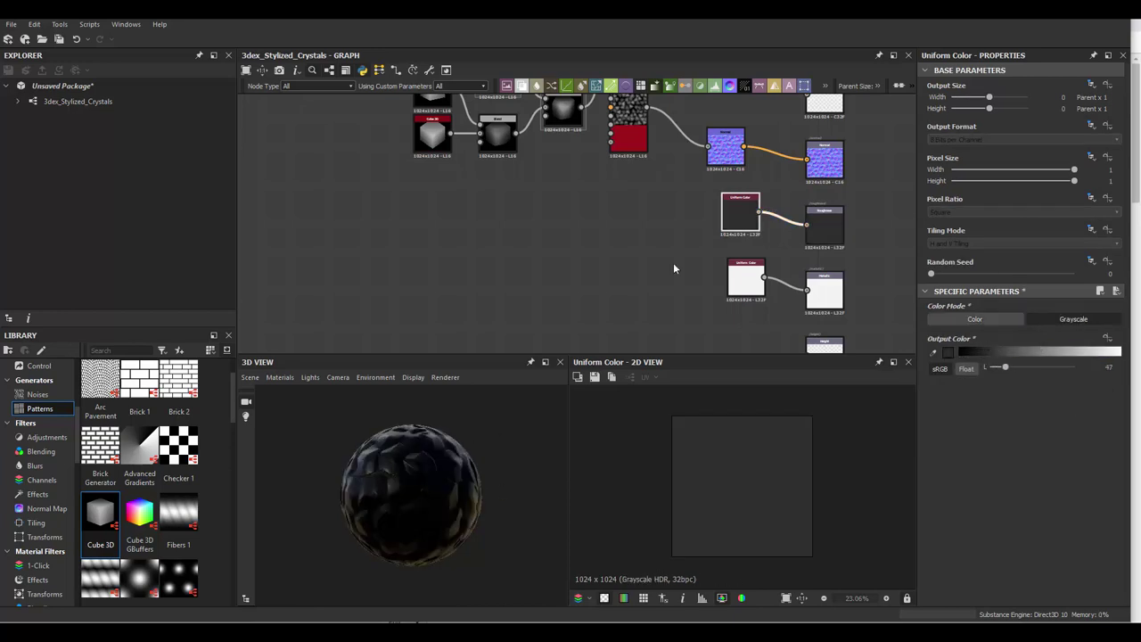
pyautogui.moveTo(673, 262); pyautogui.dragTo(676, 302, button='middle')
pyautogui.press('space')
# Add a Curvature Smooth node from the Normal node into Base Color
pyautogui.write('cu')
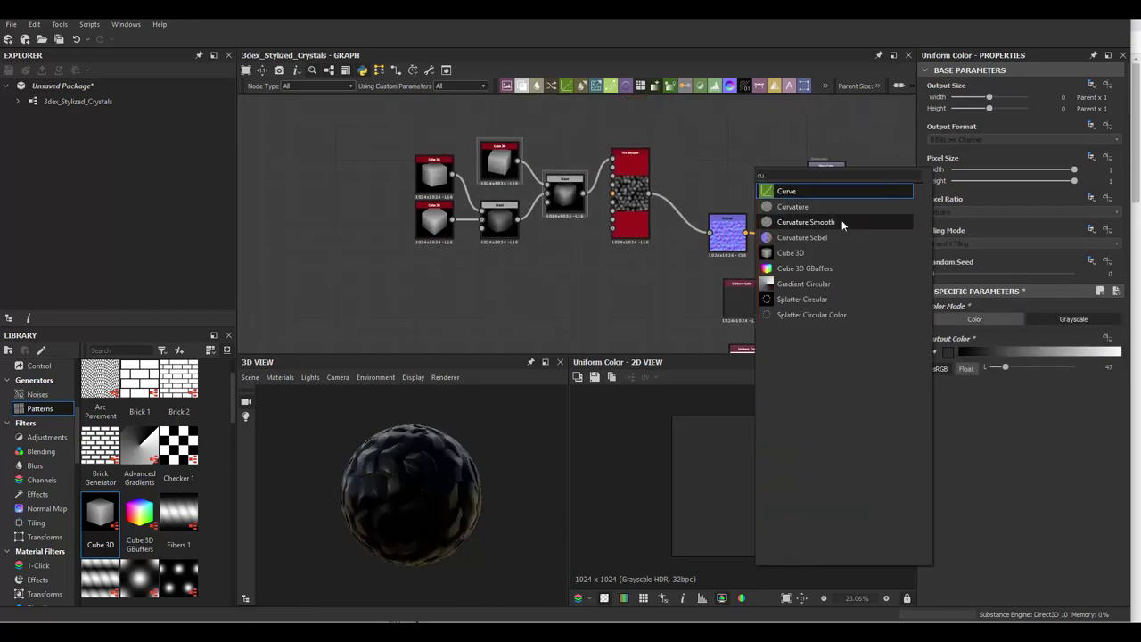
pyautogui.click(805, 222)
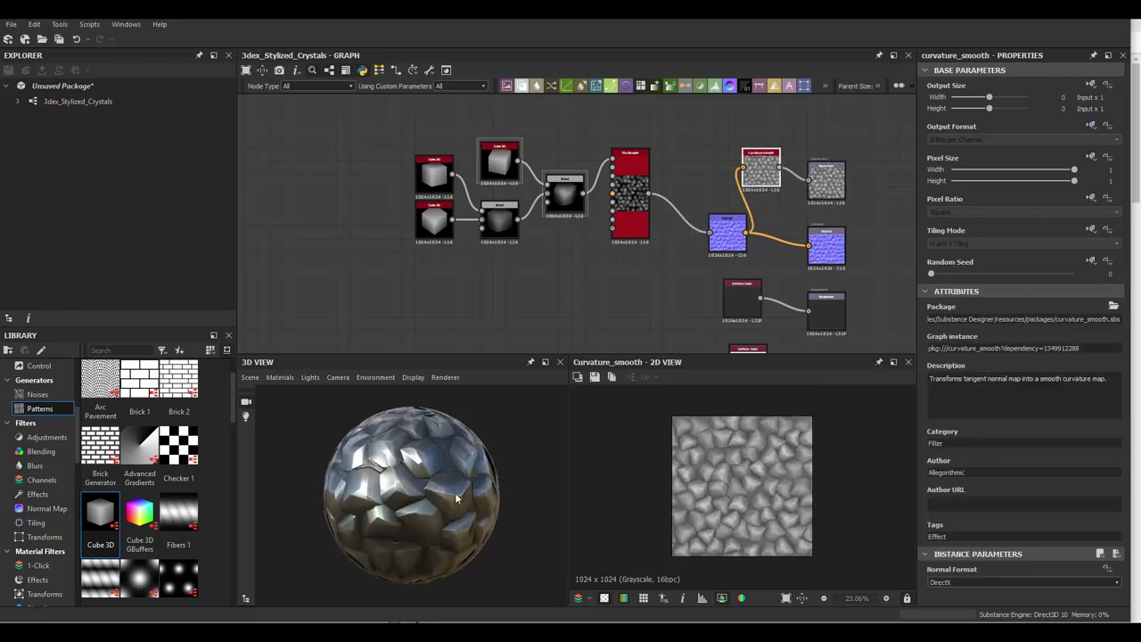
pyautogui.moveTo(455, 488); pyautogui.dragTo(396, 434)
# Switch the 3D preview mesh to a cylinder
pyautogui.click(244, 379)
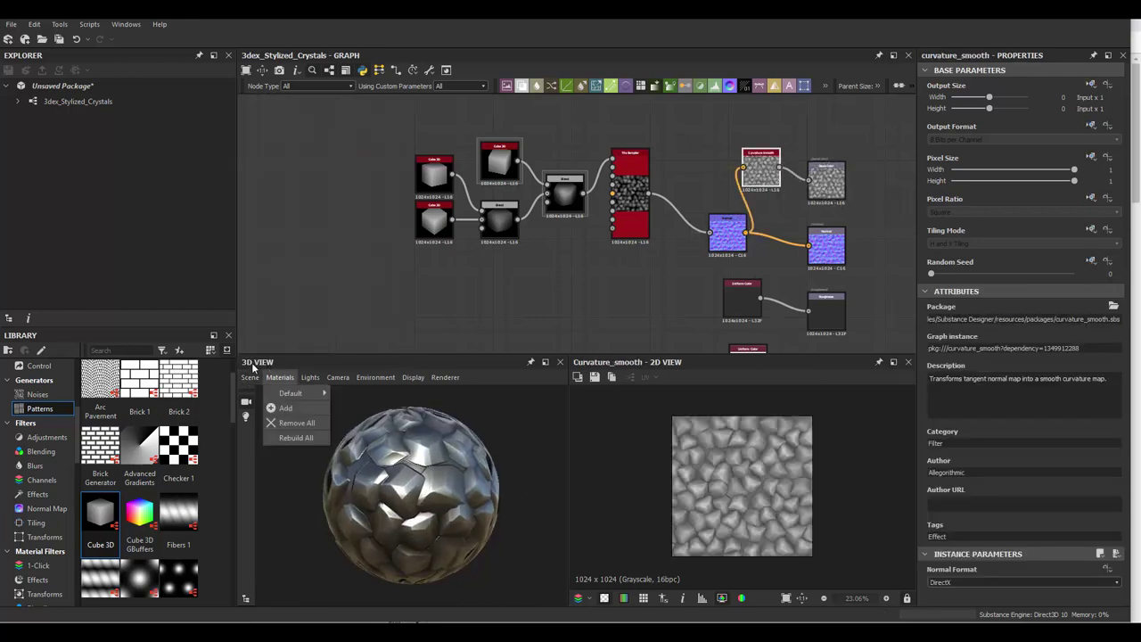
pyautogui.click(297, 239)
pyautogui.scroll(2, 427, 489)
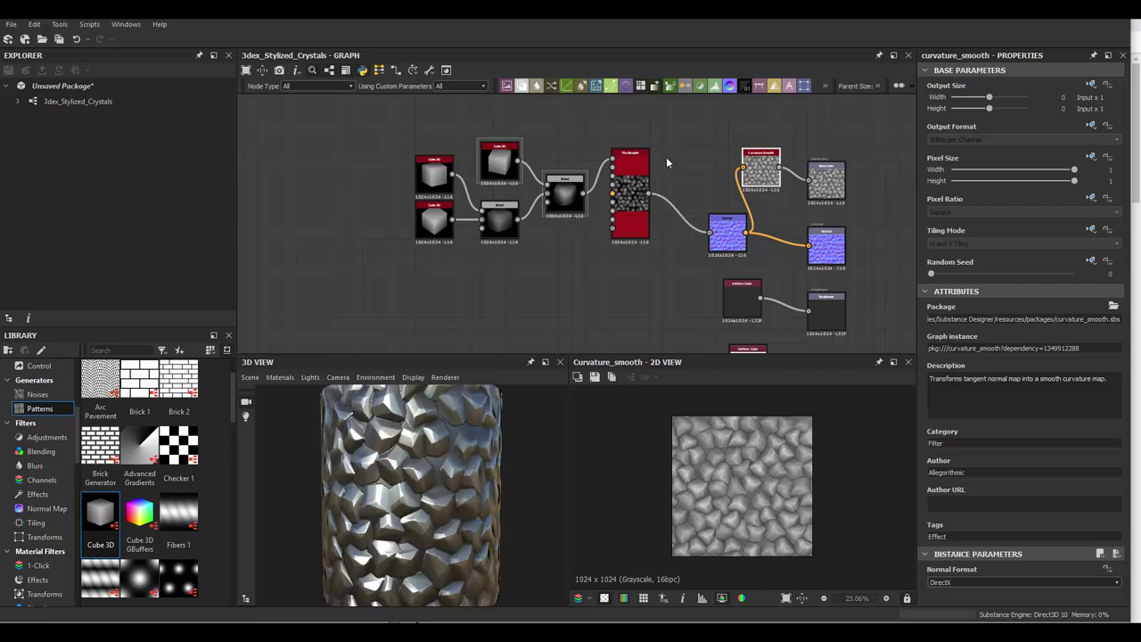
pyautogui.scroll(2, 623, 184)
pyautogui.scroll(2, 594, 201)
# Raise the upper Cube 3D's orientation offset and lower the left cube's
pyautogui.click(554, 168)
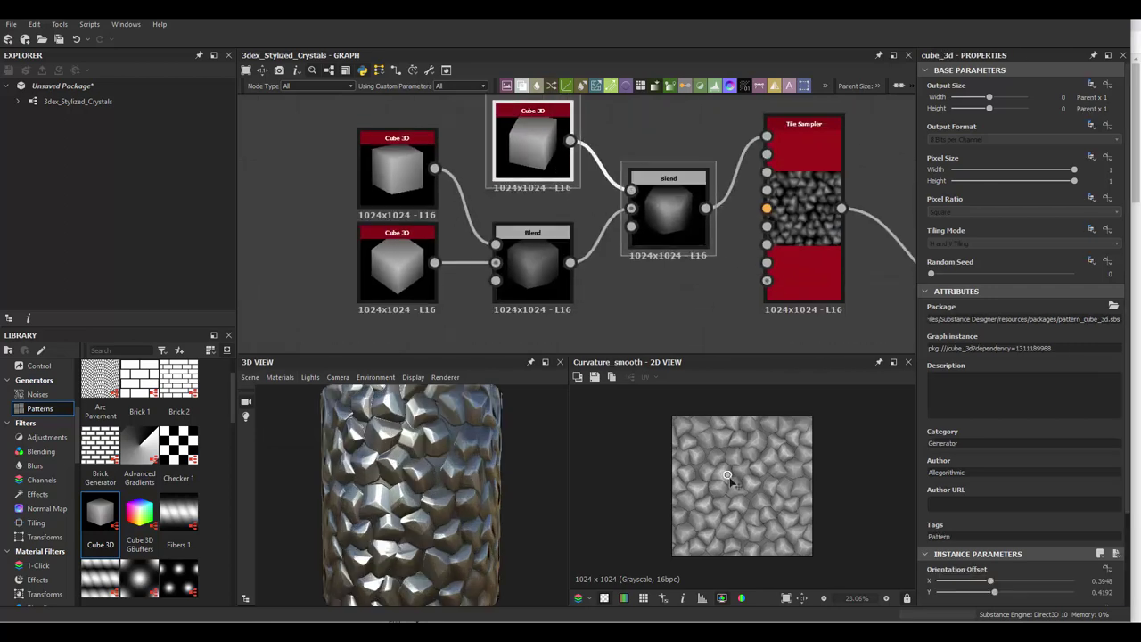
pyautogui.moveTo(729, 479)
pyautogui.mouseDown()
pyautogui.moveTo(745, 508)
pyautogui.moveTo(748, 478)
pyautogui.mouseUp()
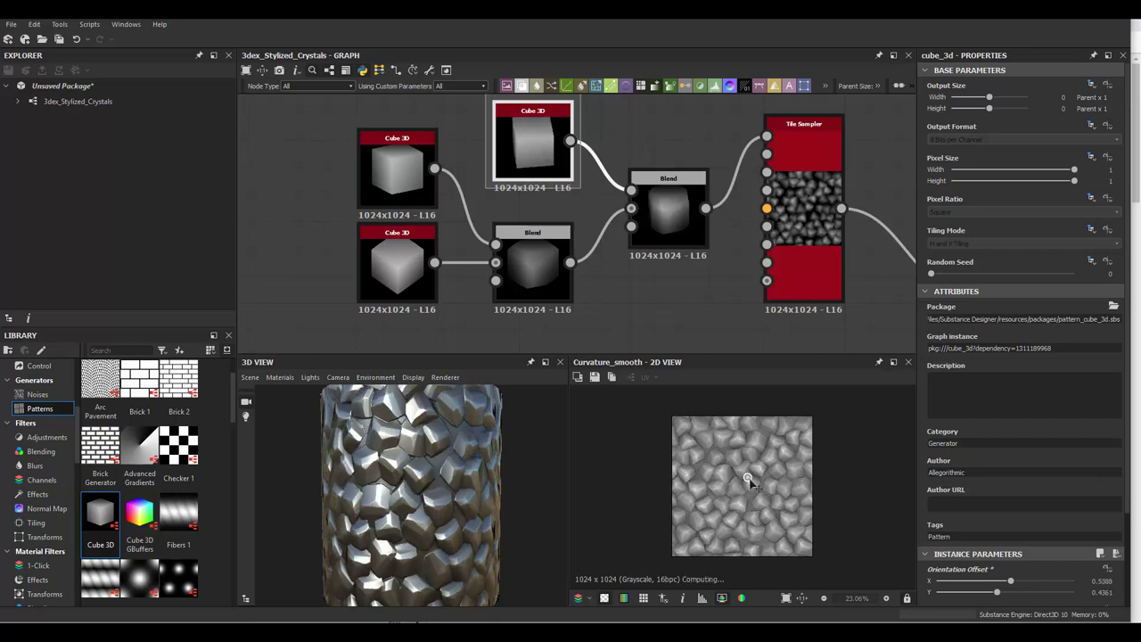
pyautogui.click(374, 212)
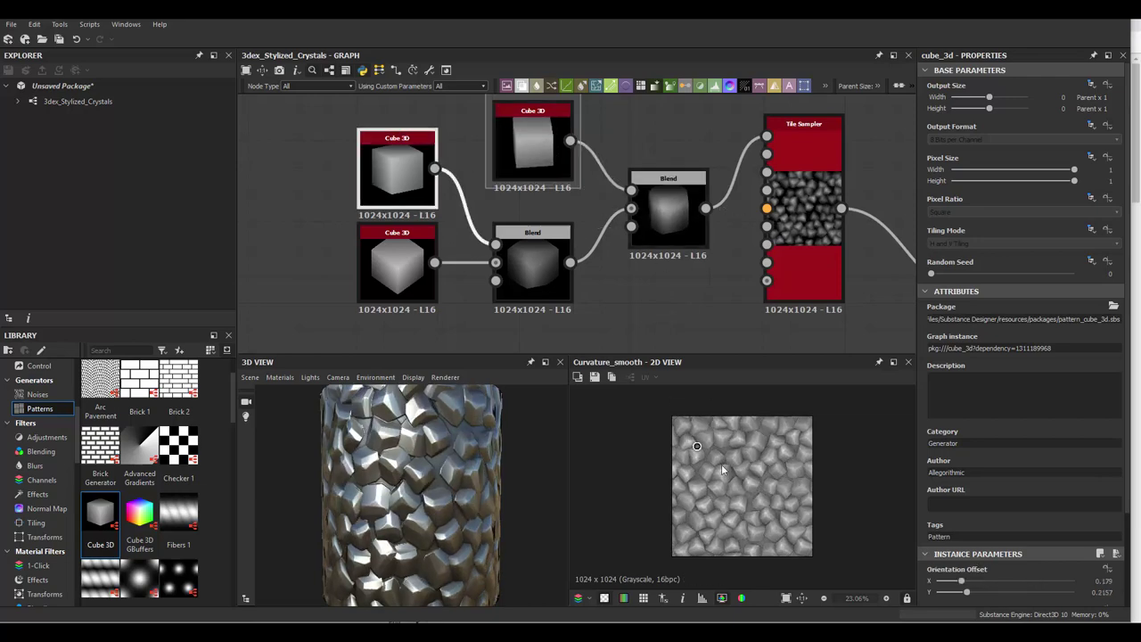
pyautogui.moveTo(724, 470)
pyautogui.mouseDown()
pyautogui.moveTo(711, 452)
pyautogui.moveTo(721, 438)
pyautogui.moveTo(713, 443)
pyautogui.mouseUp()
# Re-tilt the cube to orientation offset about 0.36, 0.60
pyautogui.scroll(3, 759, 455)
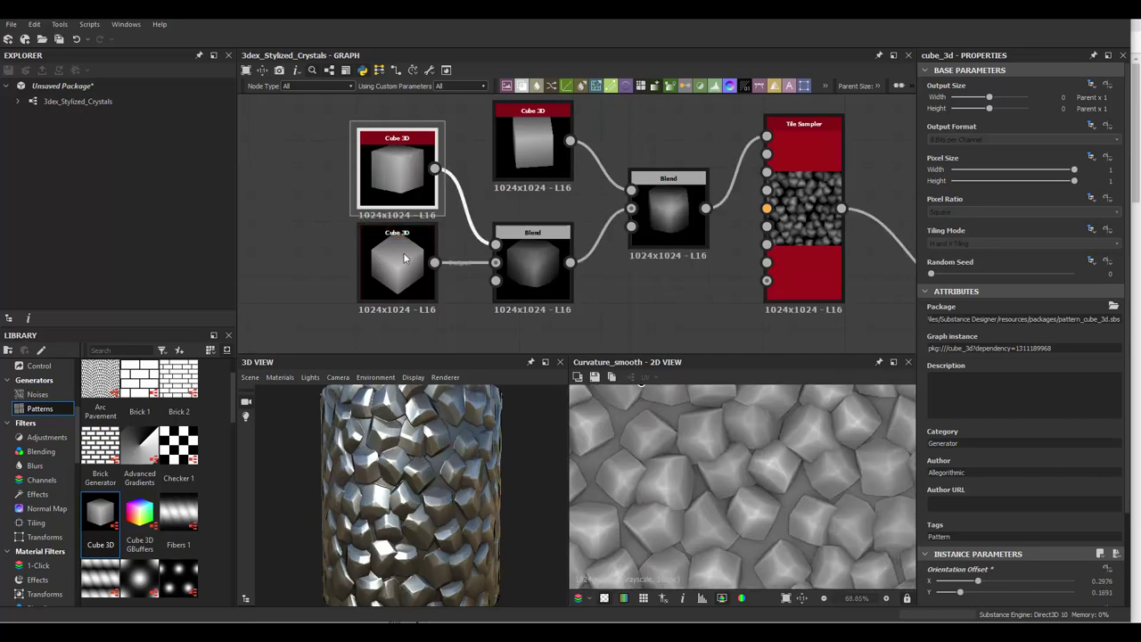
pyautogui.scroll(-3, 406, 214)
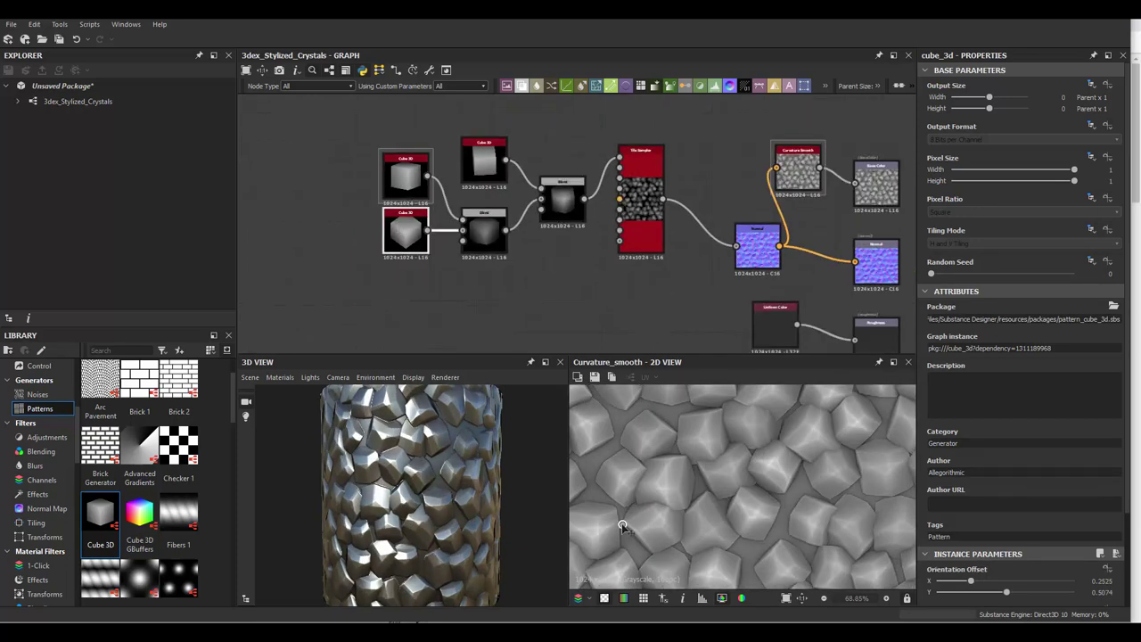
pyautogui.moveTo(624, 530)
pyautogui.mouseDown()
pyautogui.moveTo(666, 566)
pyautogui.moveTo(655, 565)
pyautogui.mouseUp()
pyautogui.scroll(-1, 746, 471)
pyautogui.scroll(-1, 497, 187)
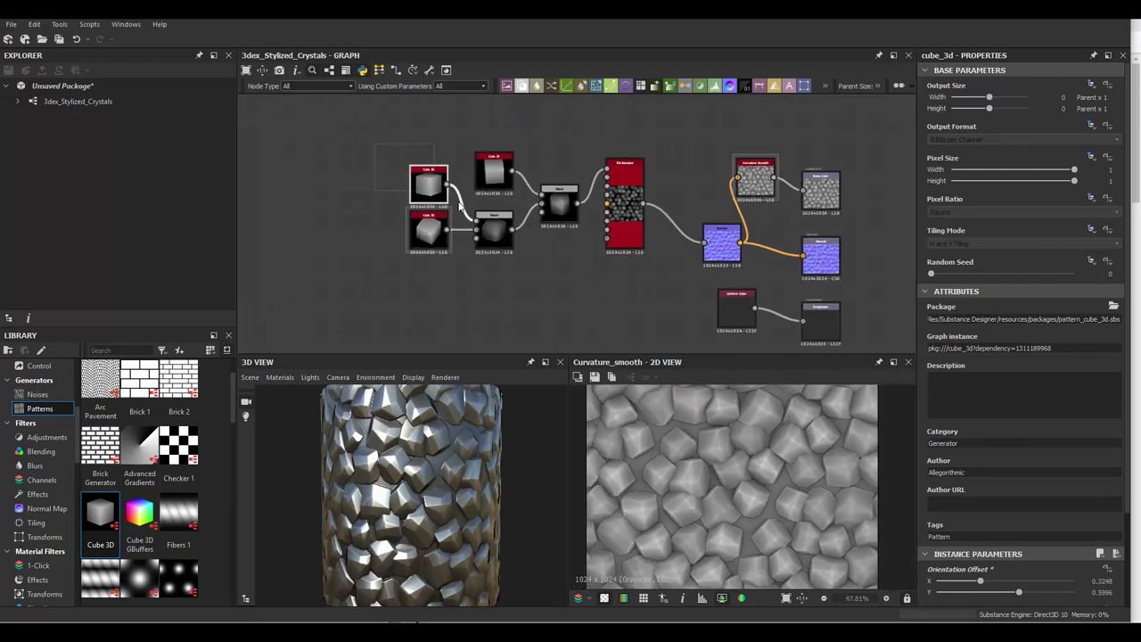
pyautogui.moveTo(568, 203); pyautogui.dragTo(515, 177)
pyautogui.doubleClick(624, 205)
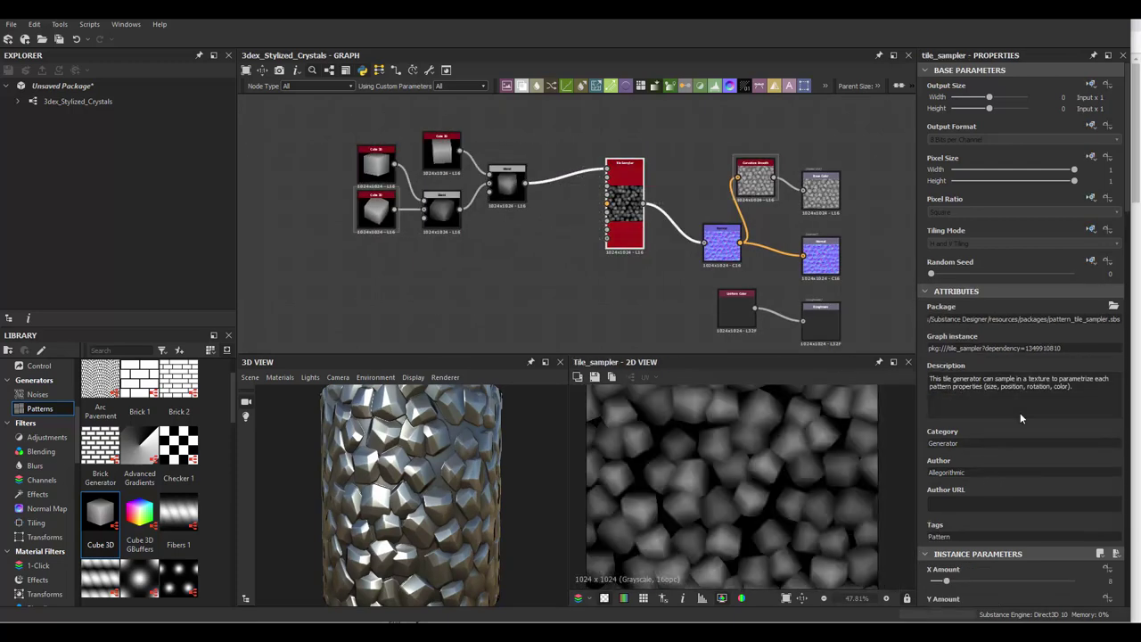
# Set the Tile Sampler's Scale Random to 0.45
pyautogui.scroll(-5, 1007, 414)
pyautogui.scroll(-5, 989, 432)
pyautogui.moveTo(984, 504)
pyautogui.mouseDown()
pyautogui.moveTo(1001, 504)
pyautogui.moveTo(974, 472)
pyautogui.mouseUp()
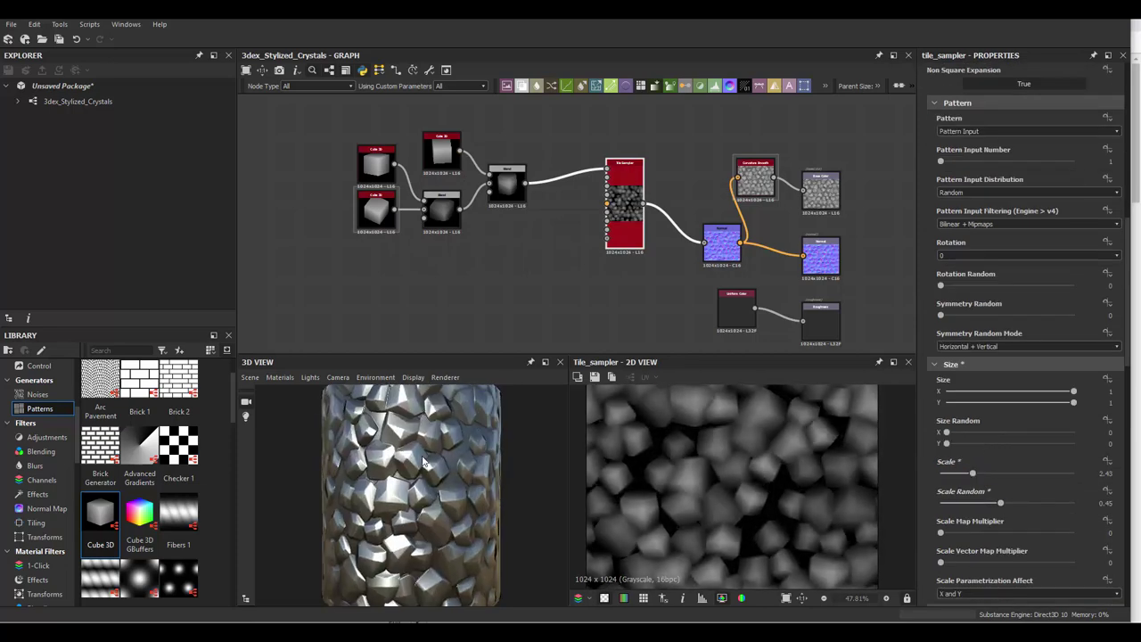
pyautogui.scroll(4, 495, 294)
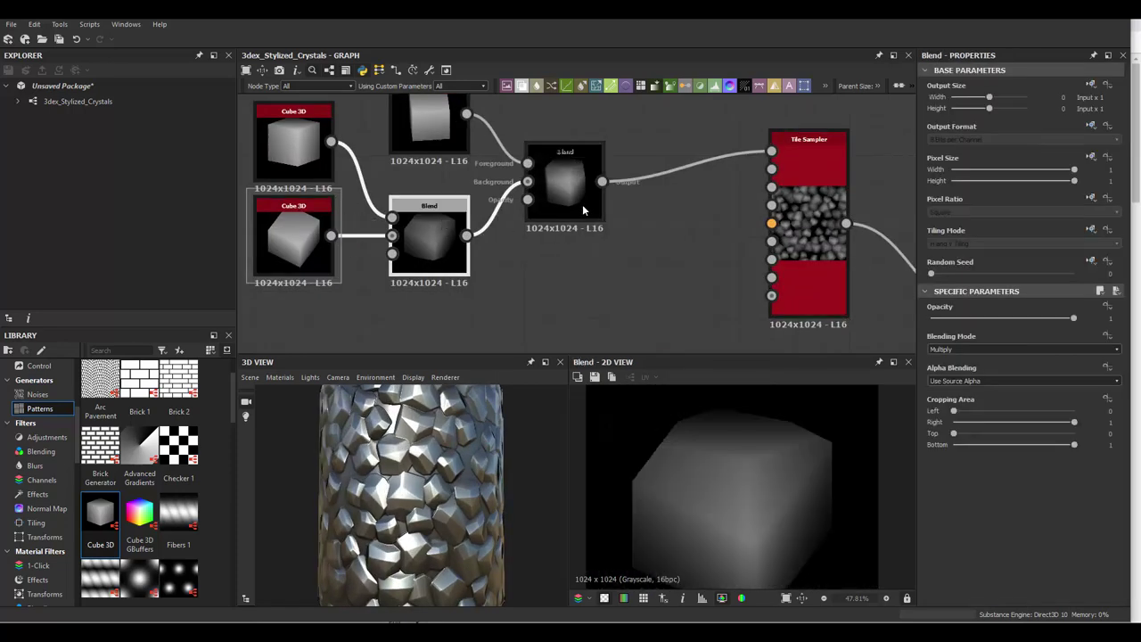
pyautogui.scroll(-3, 1060, 506)
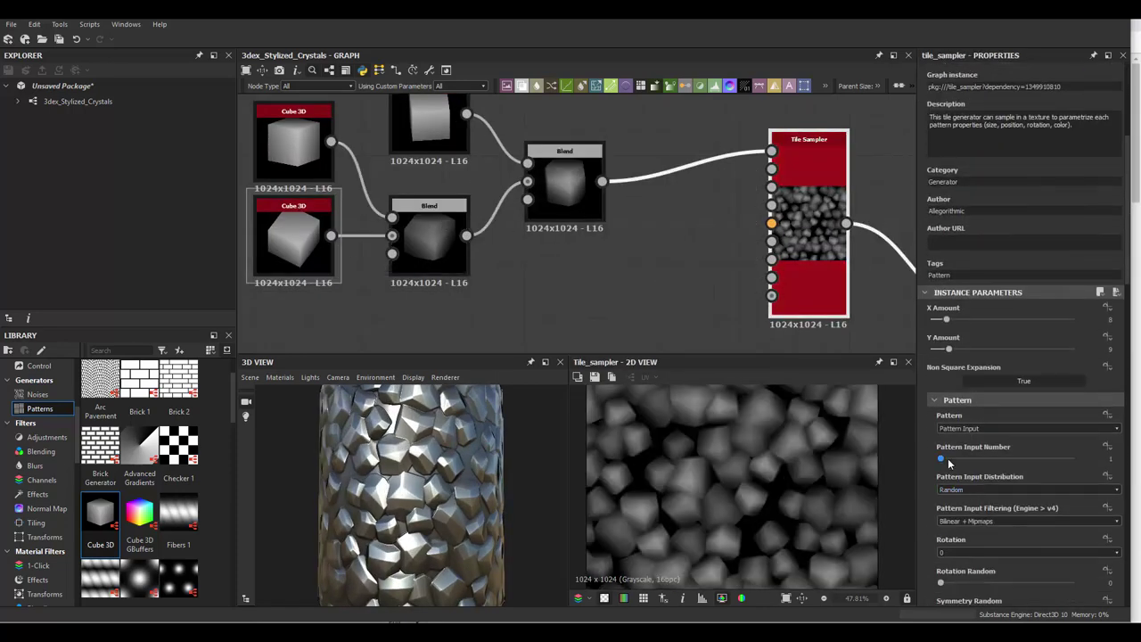
# Raise Pattern Input Number to 2 and feed both Blend results into the pattern inputs
pyautogui.moveTo(950, 463); pyautogui.dragTo(968, 459)
pyautogui.moveTo(749, 231); pyautogui.dragTo(769, 232)
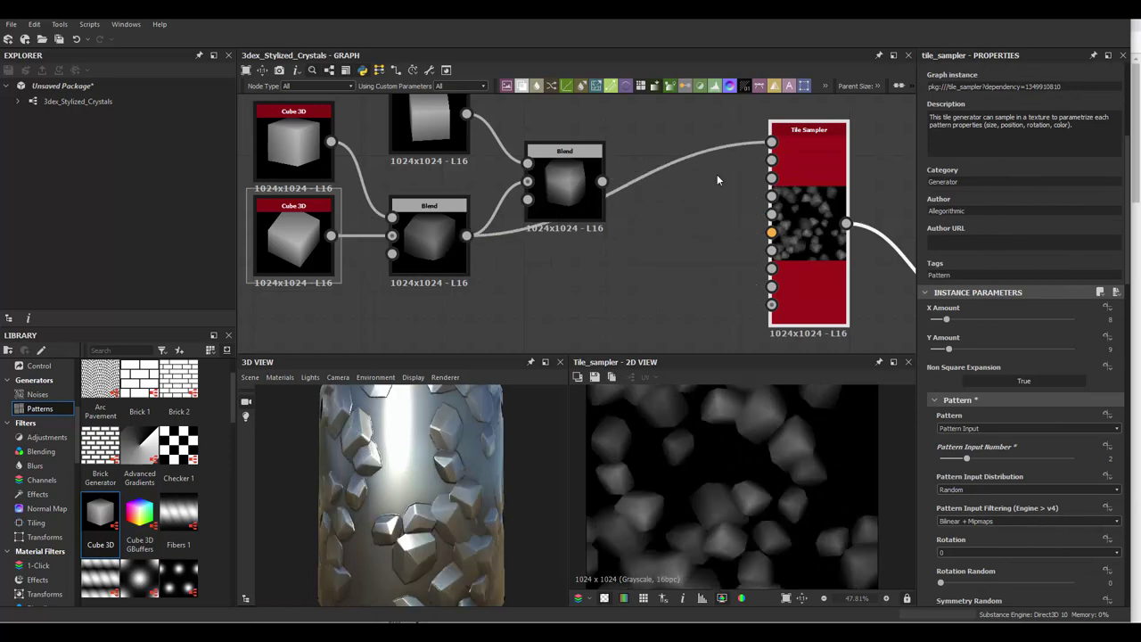
pyautogui.moveTo(602, 181); pyautogui.dragTo(771, 161)
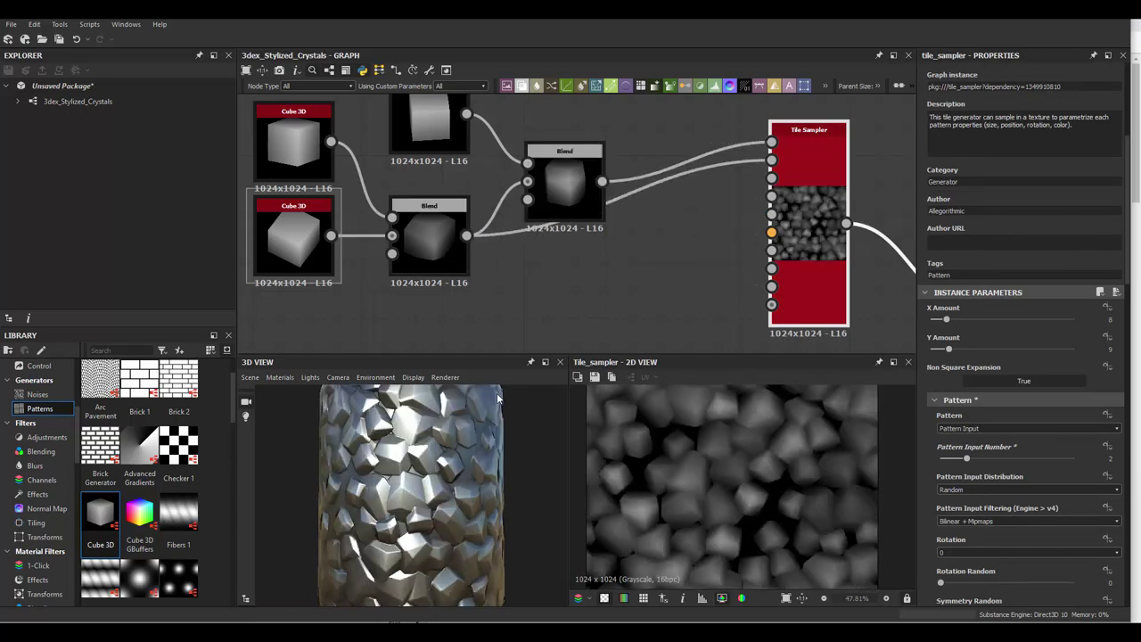
pyautogui.scroll(-2, 459, 470)
pyautogui.moveTo(459, 469); pyautogui.dragTo(439, 468)
pyautogui.scroll(-3, 735, 225)
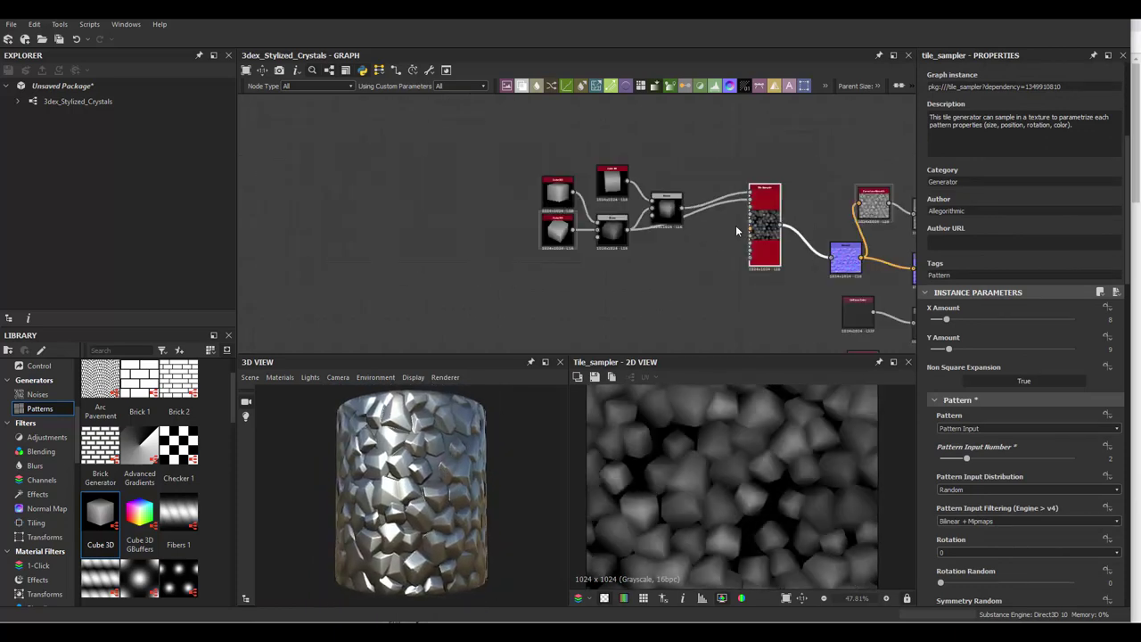
pyautogui.moveTo(736, 225); pyautogui.dragTo(601, 250, button='middle')
# Add an Ambient Occlusion (HBAO) node to the graph
pyautogui.press('space')
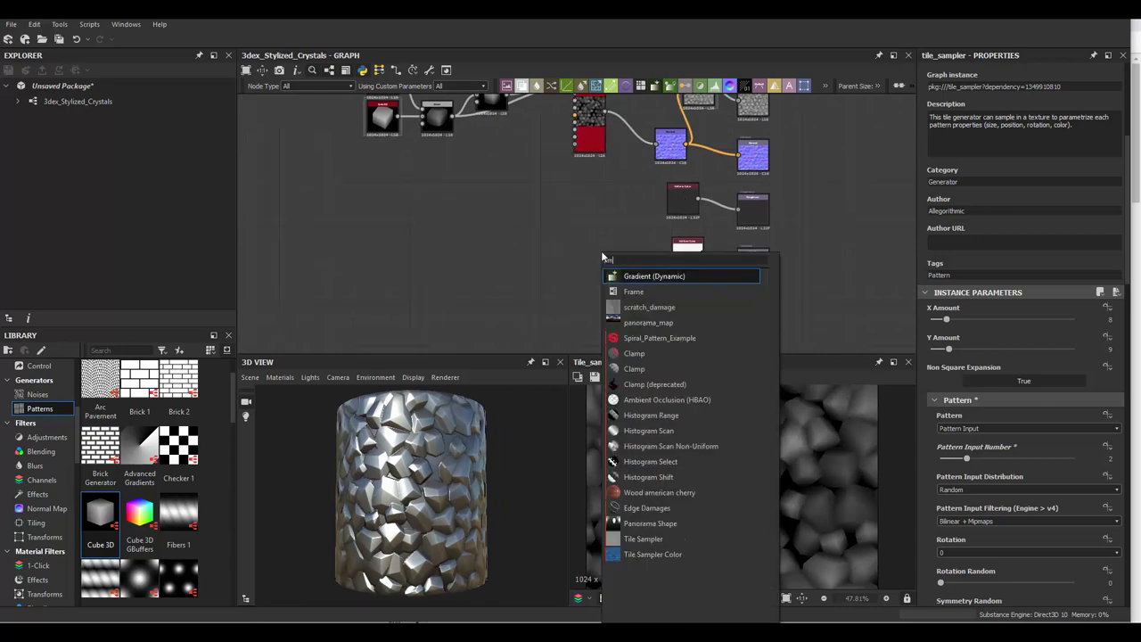
pyautogui.write('amb')
pyautogui.press('Return')
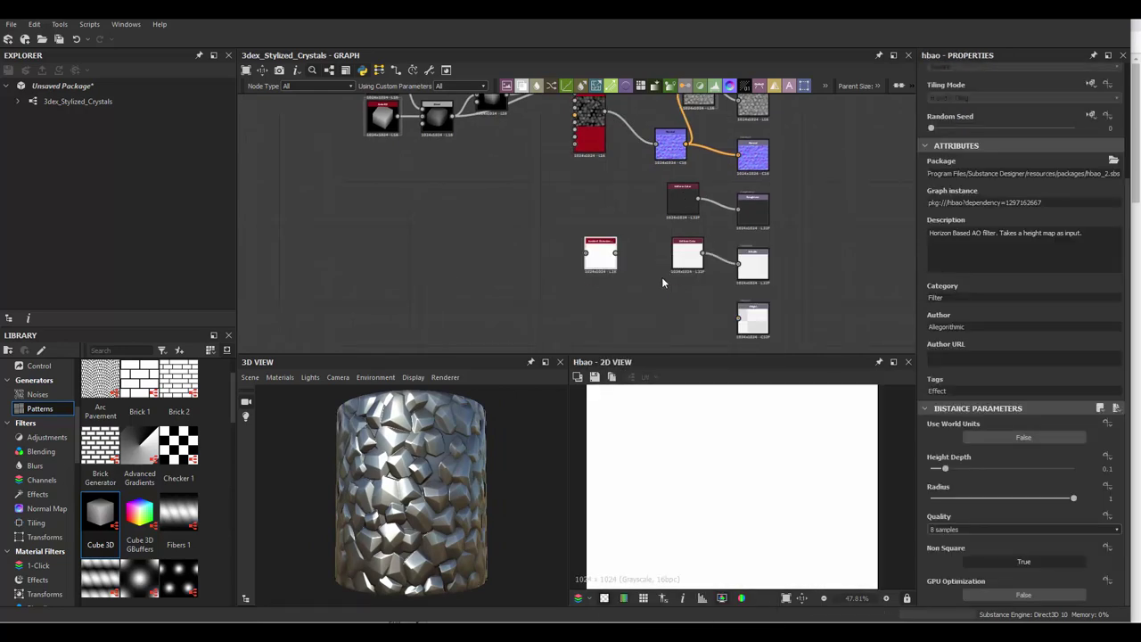
pyautogui.scroll(2, 601, 251)
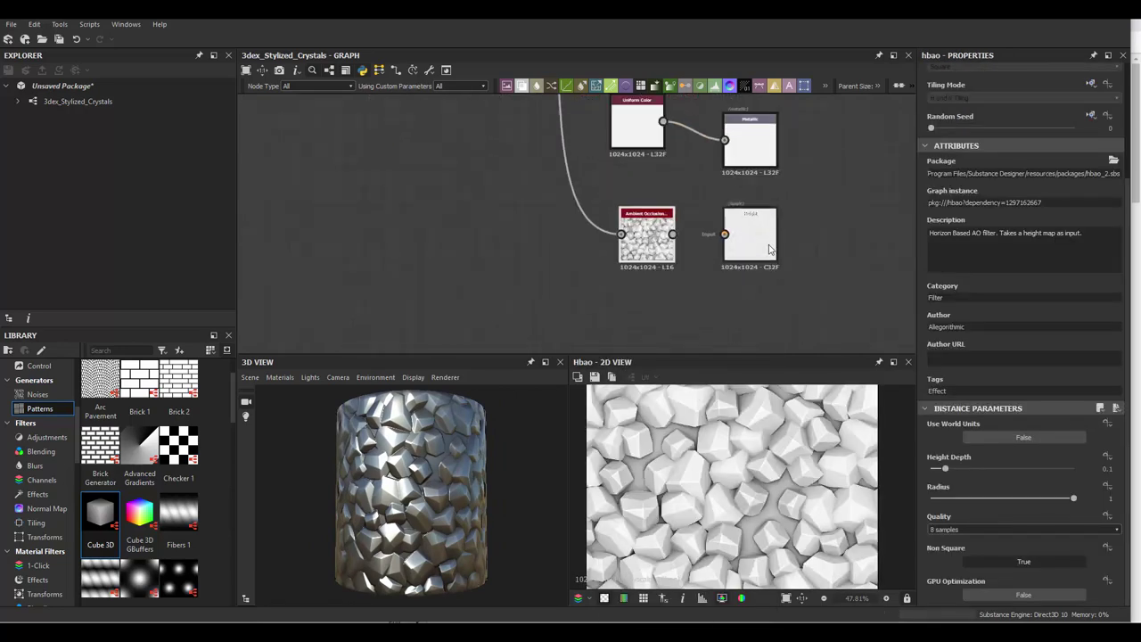
# Set the Height output's usage to ambientOcclusion and connect HBAO into it
pyautogui.moveTo(750, 233)
pyautogui.mouseDown()
pyautogui.moveTo(598, 241)
pyautogui.moveTo(759, 329)
pyautogui.mouseUp()
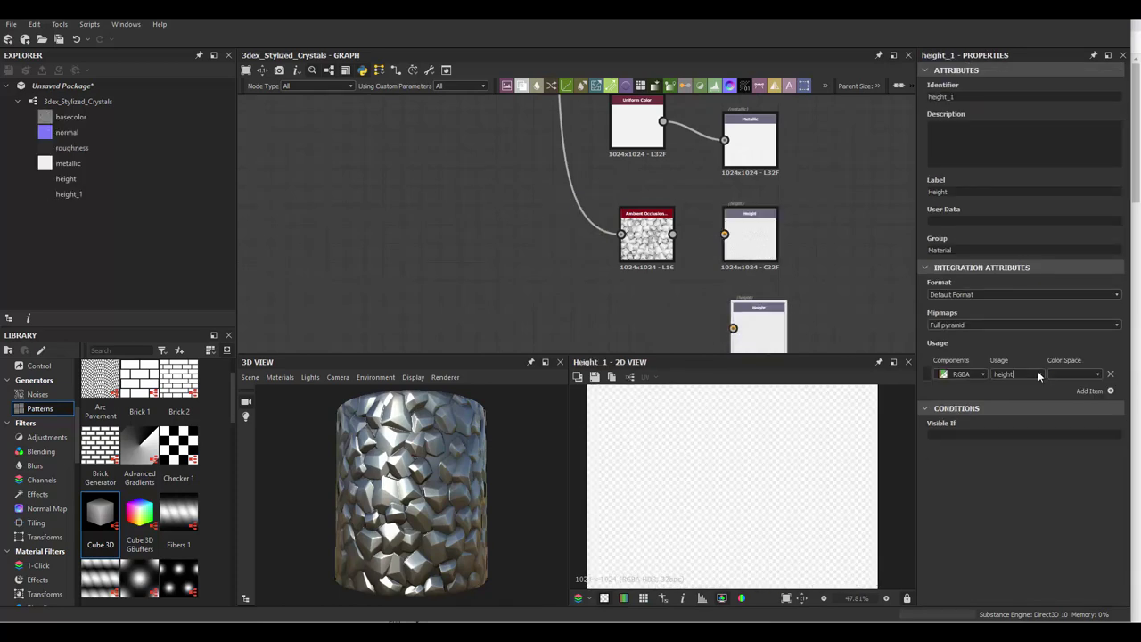
pyautogui.click(1025, 427)
pyautogui.moveTo(673, 234)
pyautogui.mouseDown()
pyautogui.moveTo(733, 328)
pyautogui.moveTo(656, 321)
pyautogui.mouseUp()
pyautogui.scroll(-3, 635, 144)
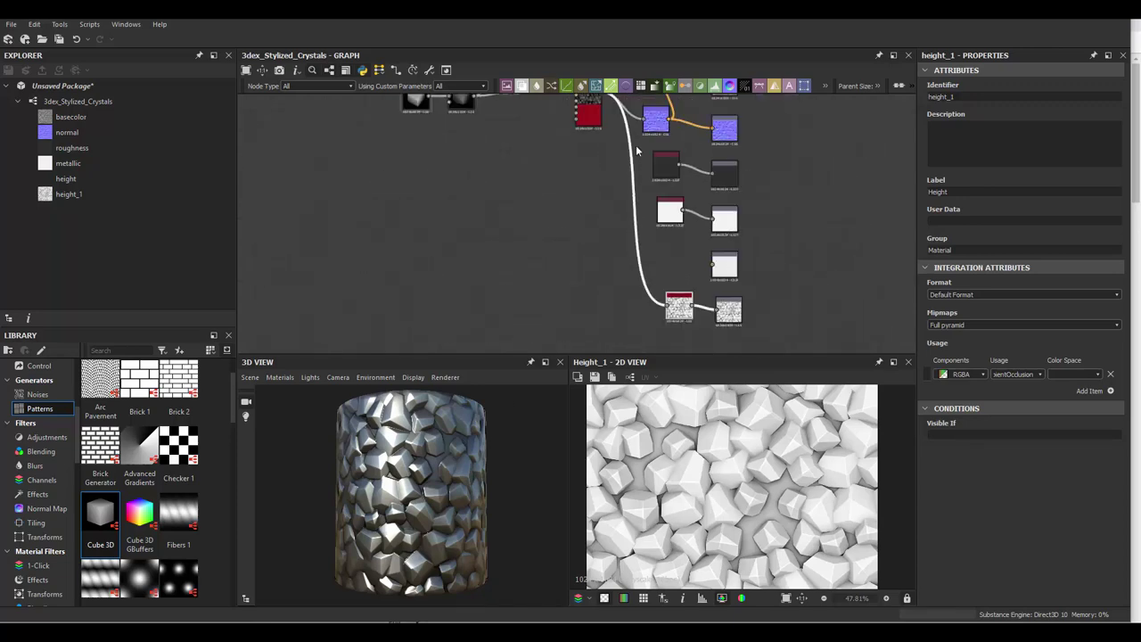
pyautogui.click(733, 294)
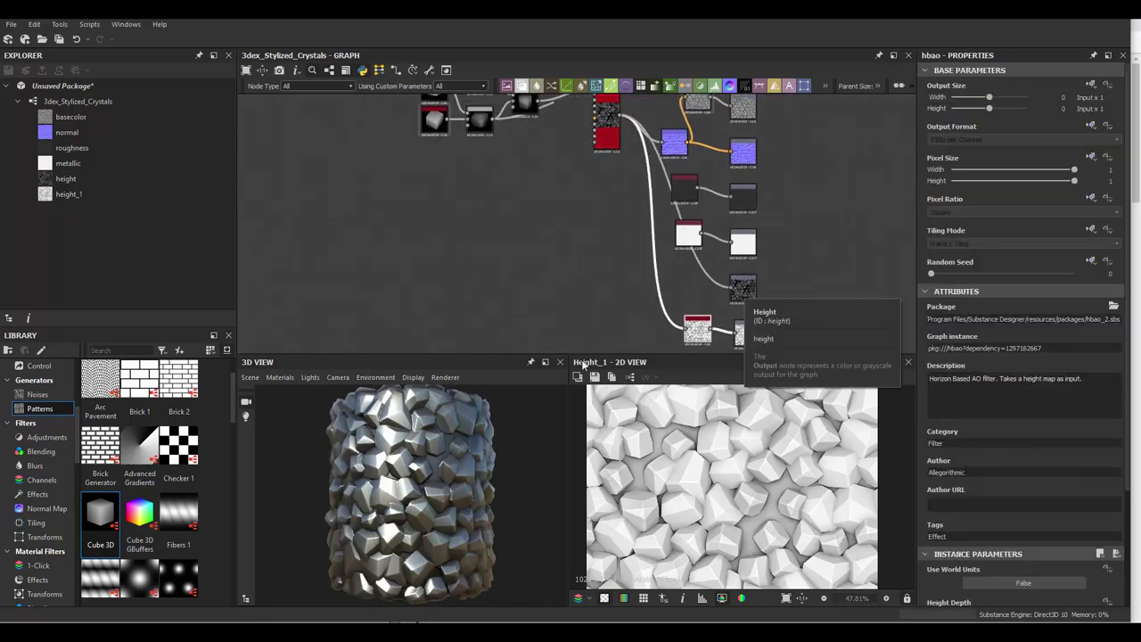
pyautogui.click(279, 377)
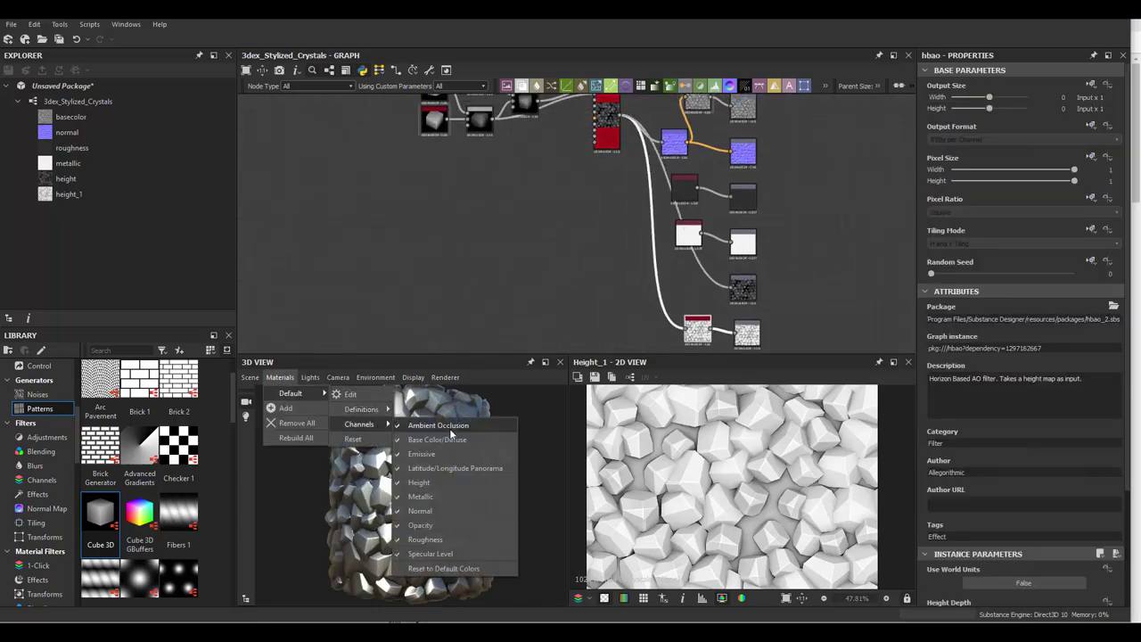
# Show the 3D preview's material properties, with height tessellation factor 11 and height scale 10
pyautogui.moveTo(361, 409)
pyautogui.click(592, 453)
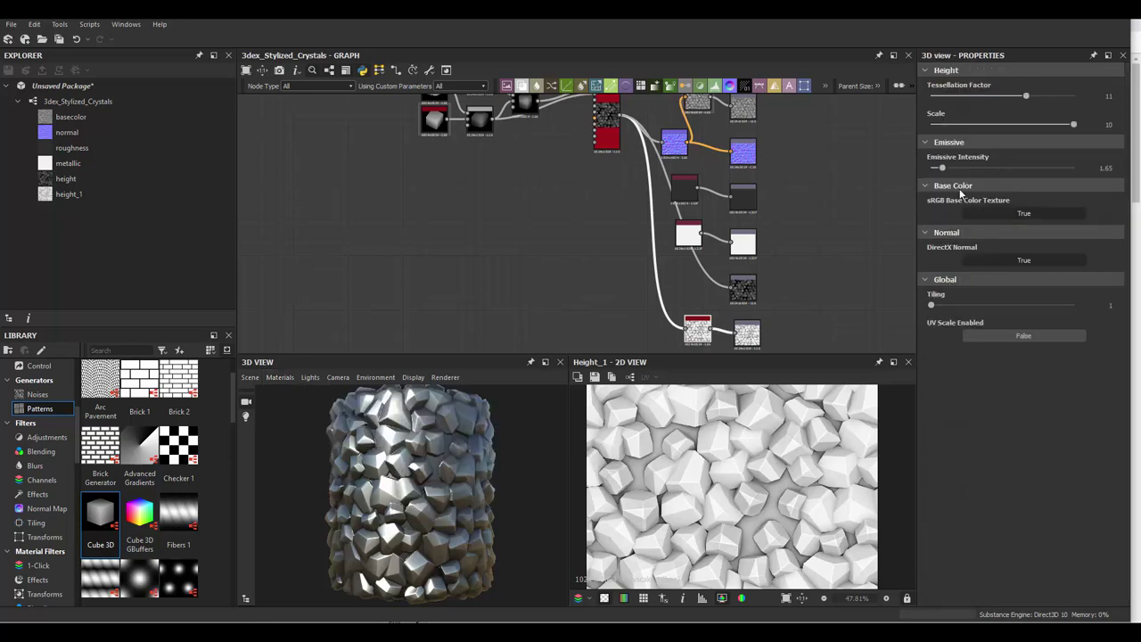
pyautogui.moveTo(954, 125); pyautogui.dragTo(1085, 129)
pyautogui.scroll(3, 435, 491)
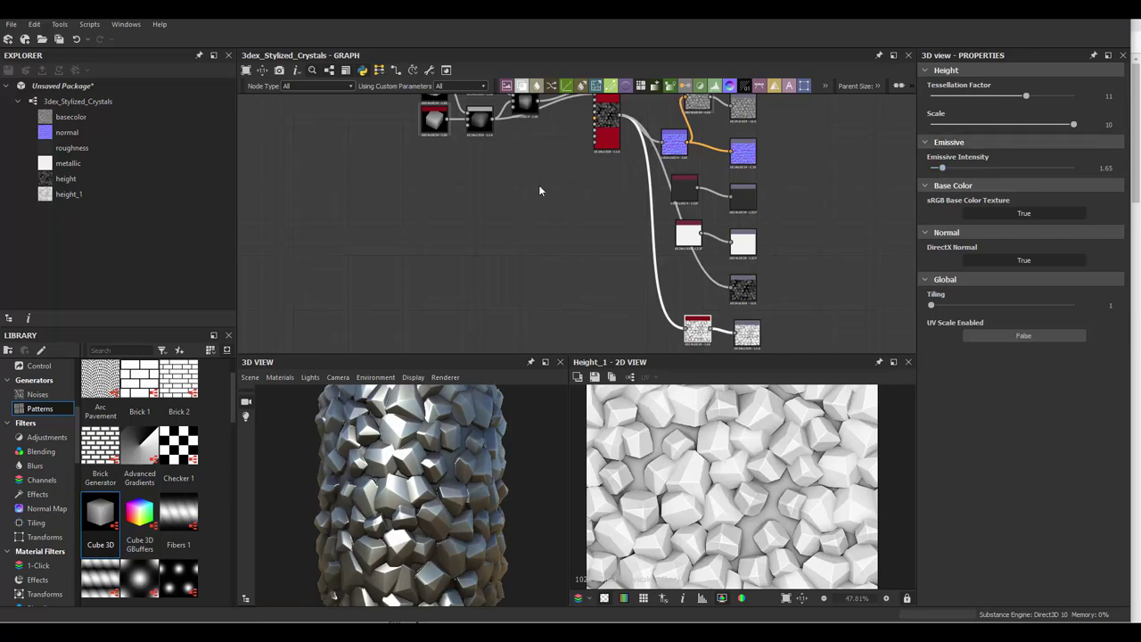
pyautogui.moveTo(539, 190); pyautogui.dragTo(514, 240, button='middle')
pyautogui.scroll(2, 579, 214)
pyautogui.scroll(2, 625, 228)
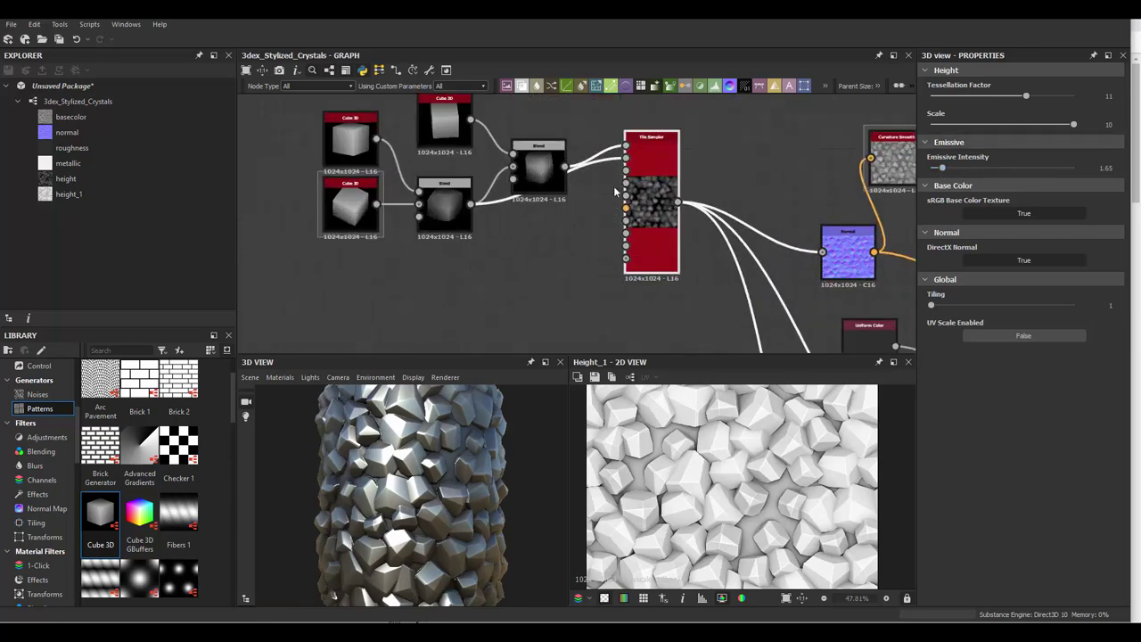
# Duplicate the Tile Sampler below the original and set the copy's X and Y Amount to 16
pyautogui.click(645, 235)
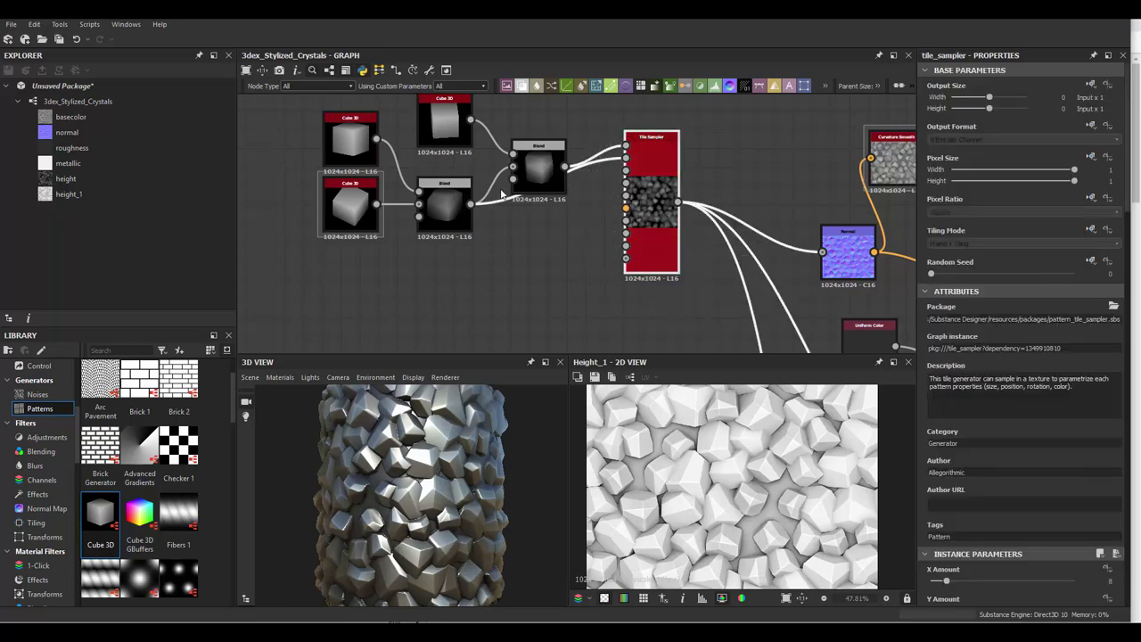
pyautogui.doubleClick(653, 223)
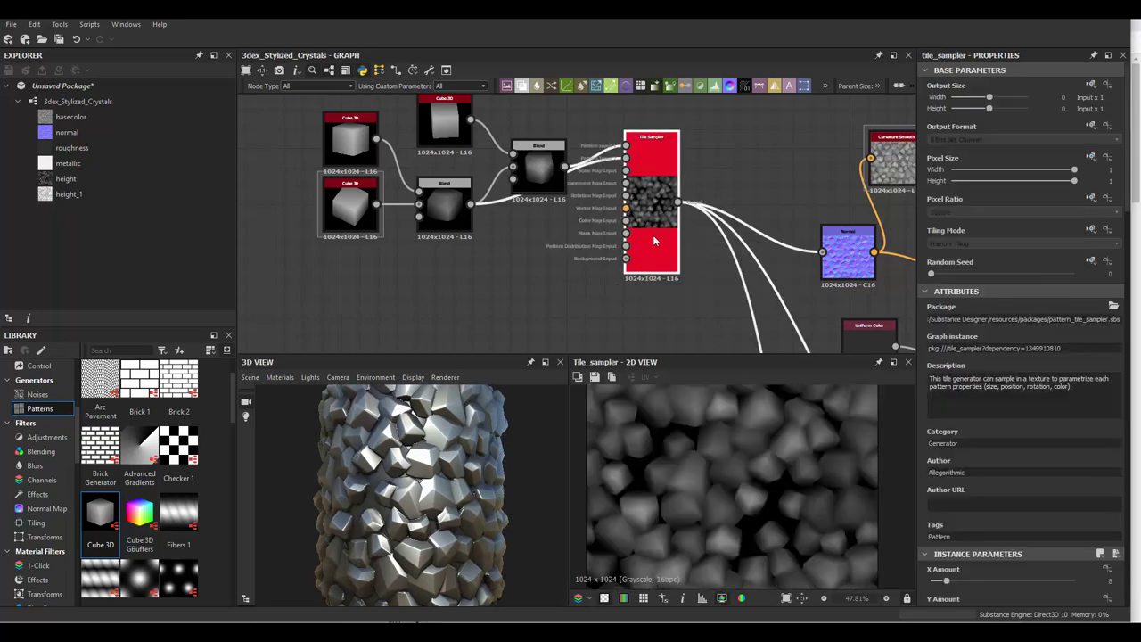
pyautogui.hotkey('ctrl', 'd')
pyautogui.moveTo(579, 236); pyautogui.dragTo(657, 335)
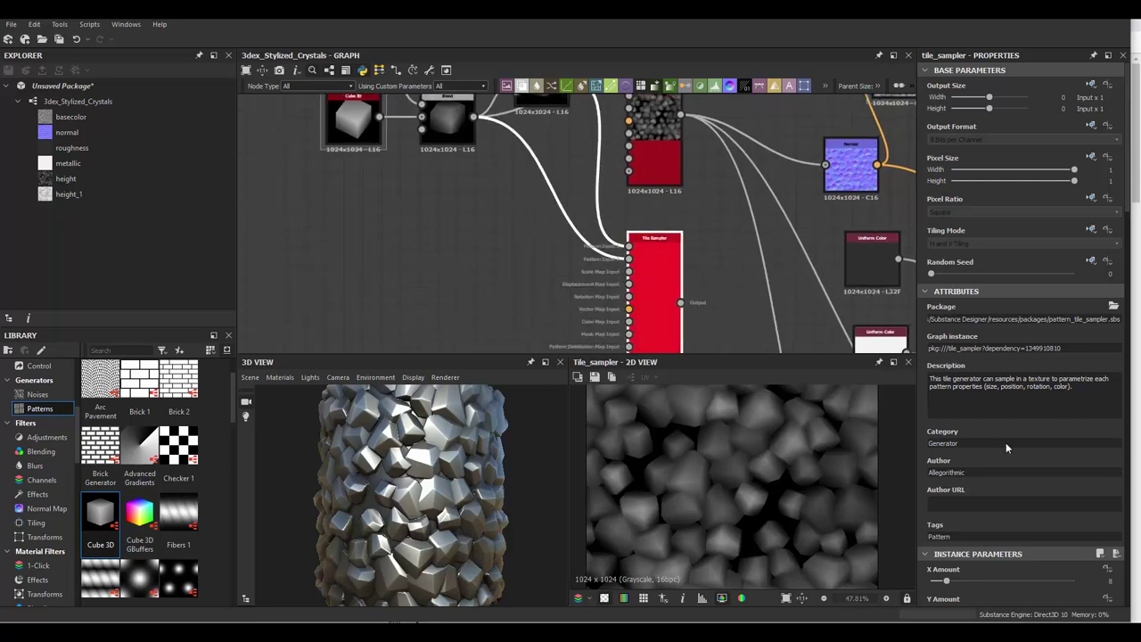
pyautogui.scroll(-3, 1006, 442)
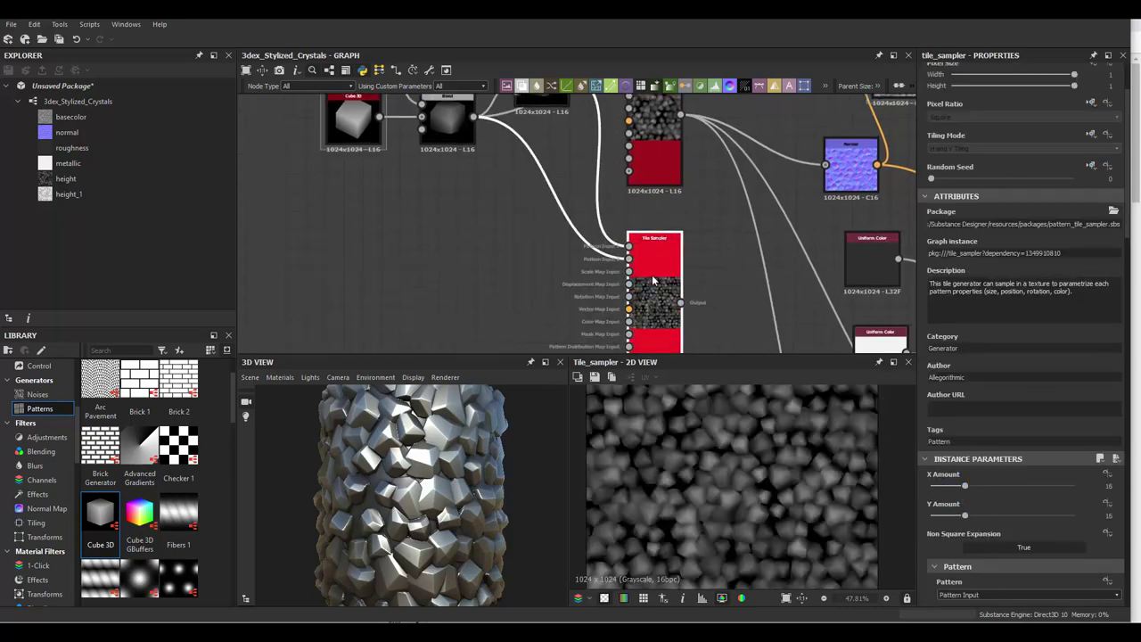
pyautogui.moveTo(685, 171); pyautogui.dragTo(699, 214, button='middle')
# Add a Histogram Scan node with Position 0.82 and Contrast 0.59
pyautogui.press('space')
pyautogui.write('his')
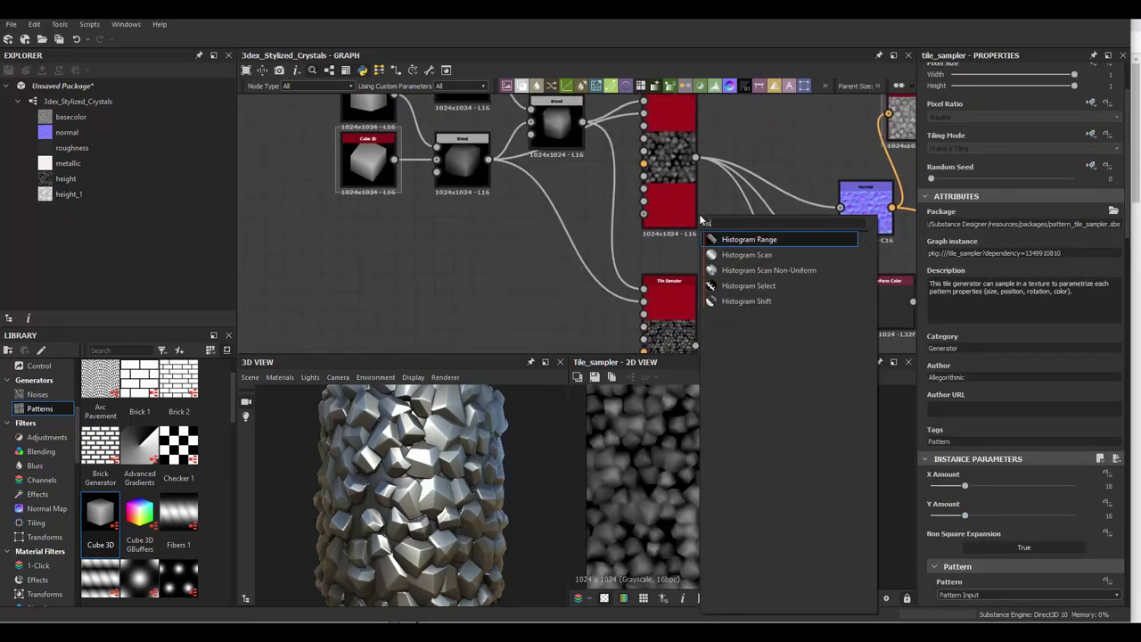
pyautogui.click(760, 256)
pyautogui.moveTo(1025, 533); pyautogui.dragTo(1029, 533)
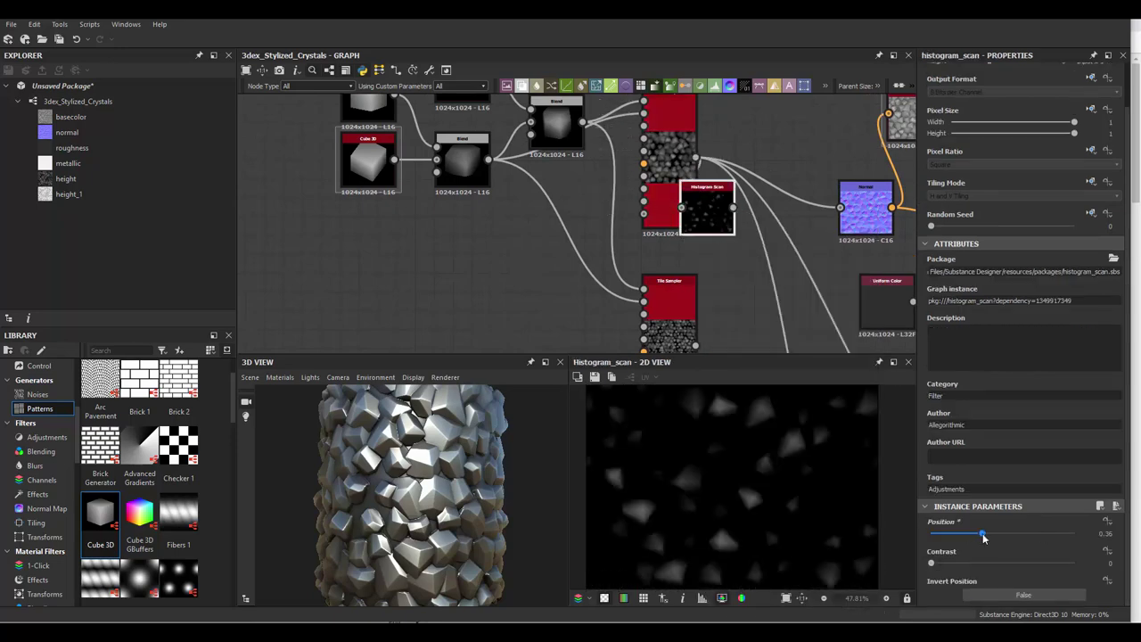
pyautogui.moveTo(931, 563)
pyautogui.mouseDown()
pyautogui.moveTo(1015, 562)
pyautogui.moveTo(1048, 533)
pyautogui.mouseUp()
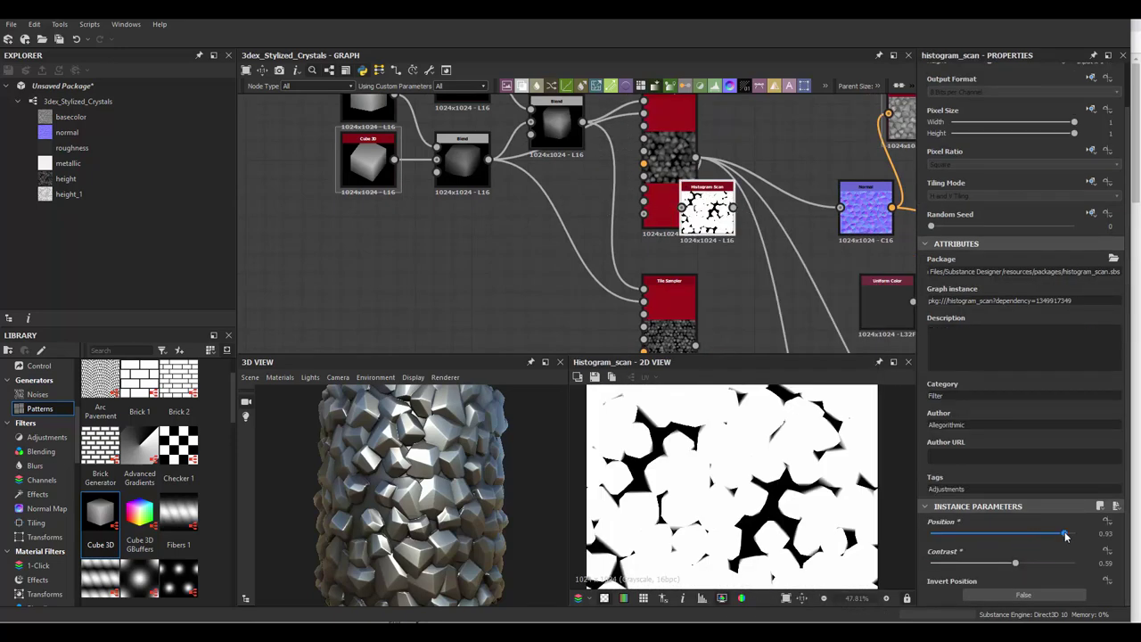
# Wire the Histogram Scan through an Invert Grayscale node into the second Tile Sampler's mask
pyautogui.moveTo(707, 210); pyautogui.dragTo(556, 324)
pyautogui.scroll(2, 555, 323)
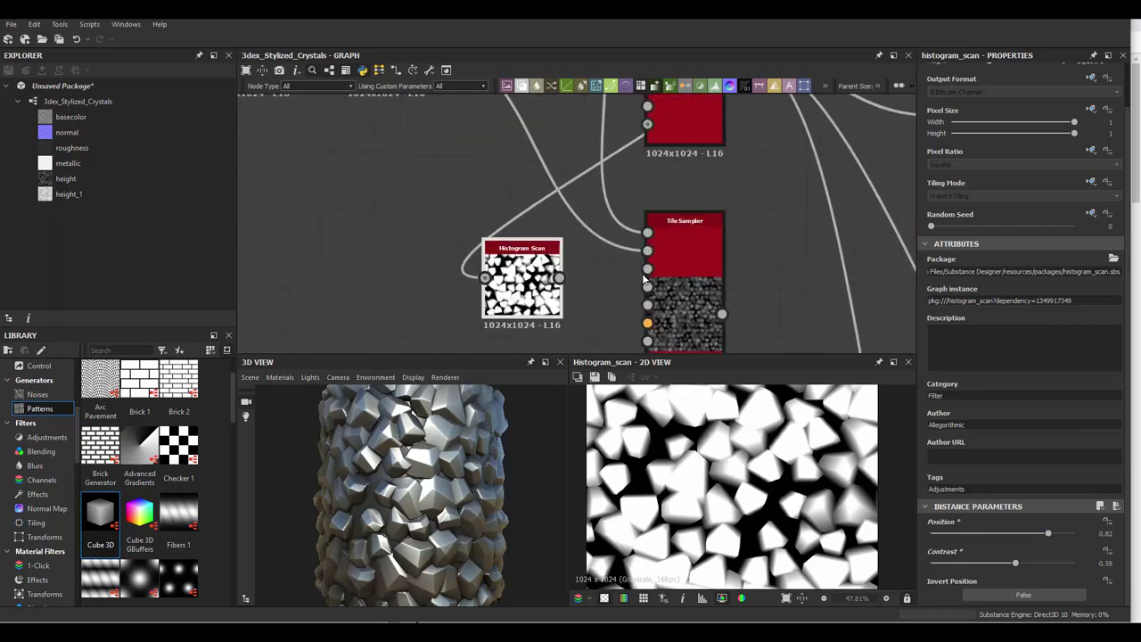
pyautogui.moveTo(564, 292); pyautogui.dragTo(600, 175, button='middle')
pyautogui.moveTo(662, 243); pyautogui.dragTo(682, 245)
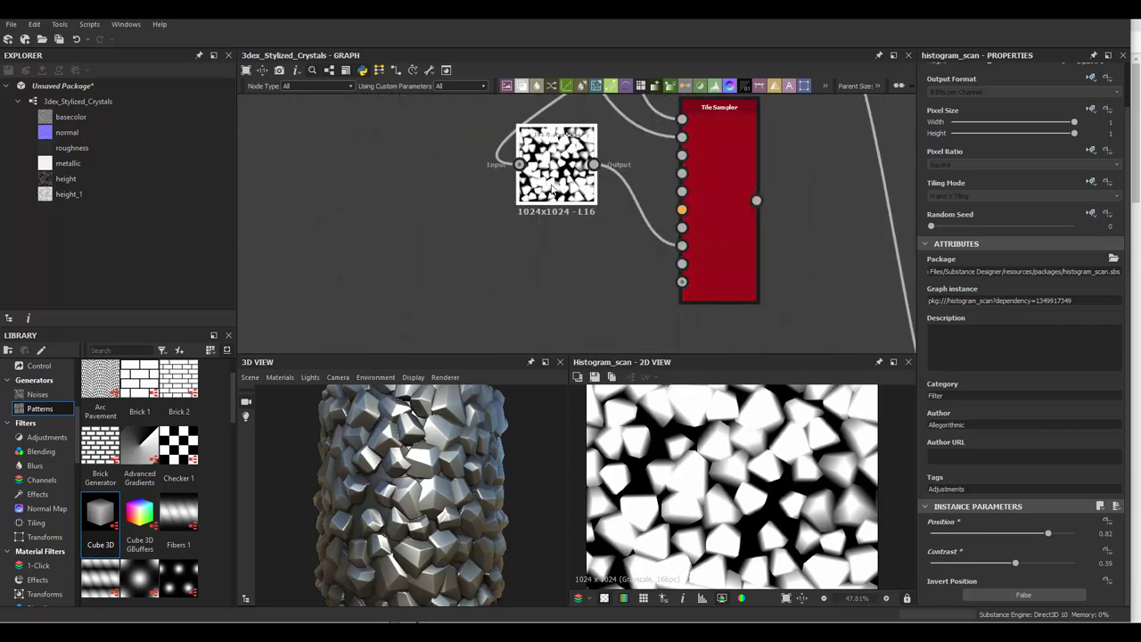
pyautogui.moveTo(553, 169); pyautogui.dragTo(514, 228)
pyautogui.press('space')
pyautogui.click(654, 339)
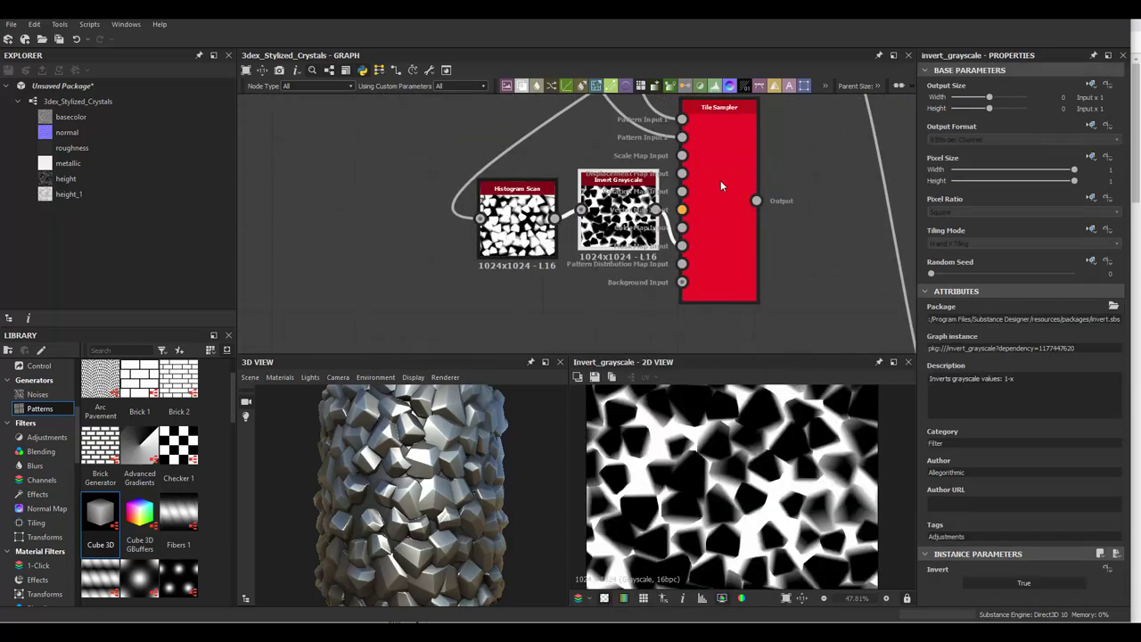
# Set the Tile Sampler's Mask Map Threshold to about 0.78 and X/Y Amount to 8 and 9
pyautogui.click(720, 178)
pyautogui.scroll(-5, 992, 481)
pyautogui.scroll(-5, 998, 461)
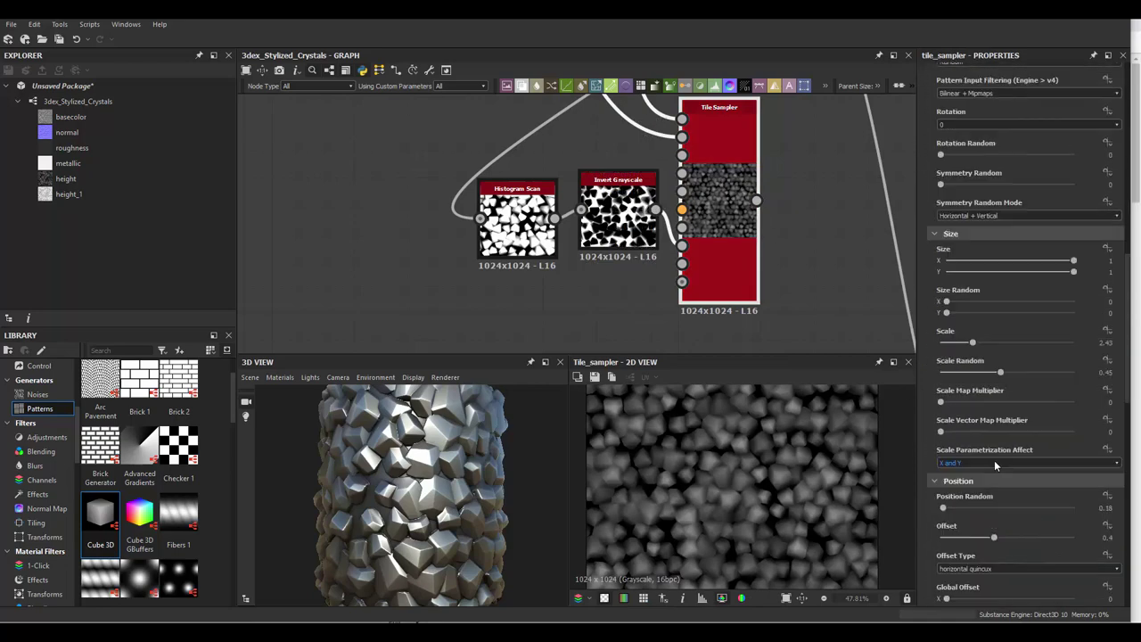
pyautogui.scroll(-4, 994, 460)
pyautogui.scroll(-3, 985, 468)
pyautogui.moveTo(971, 490); pyautogui.dragTo(1046, 491)
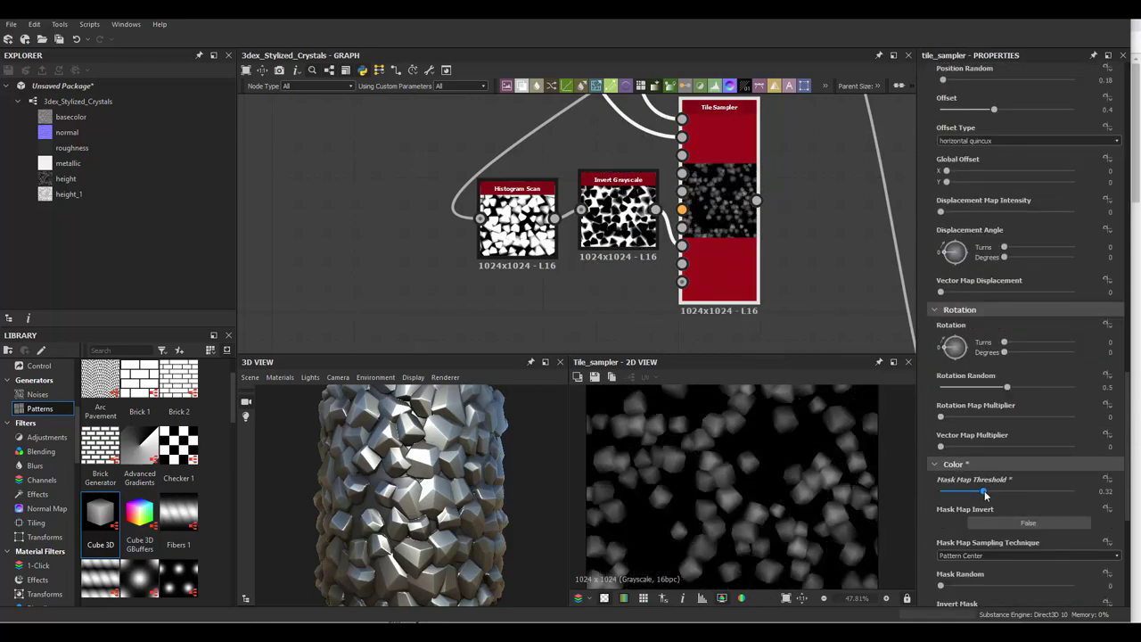
pyautogui.scroll(-3, 774, 231)
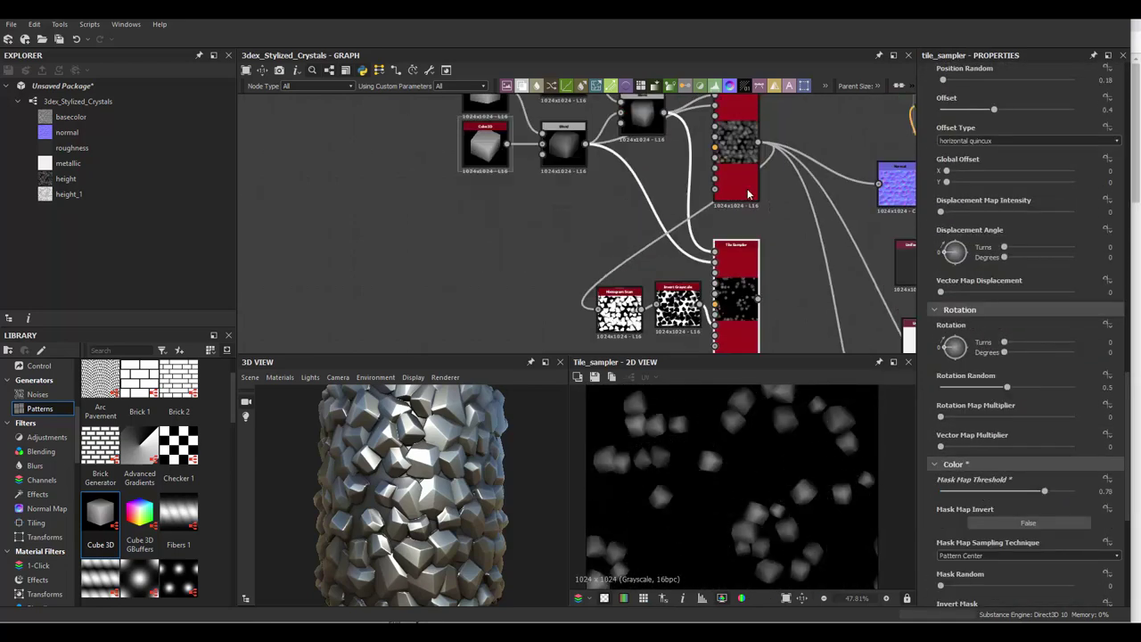
pyautogui.click(741, 279)
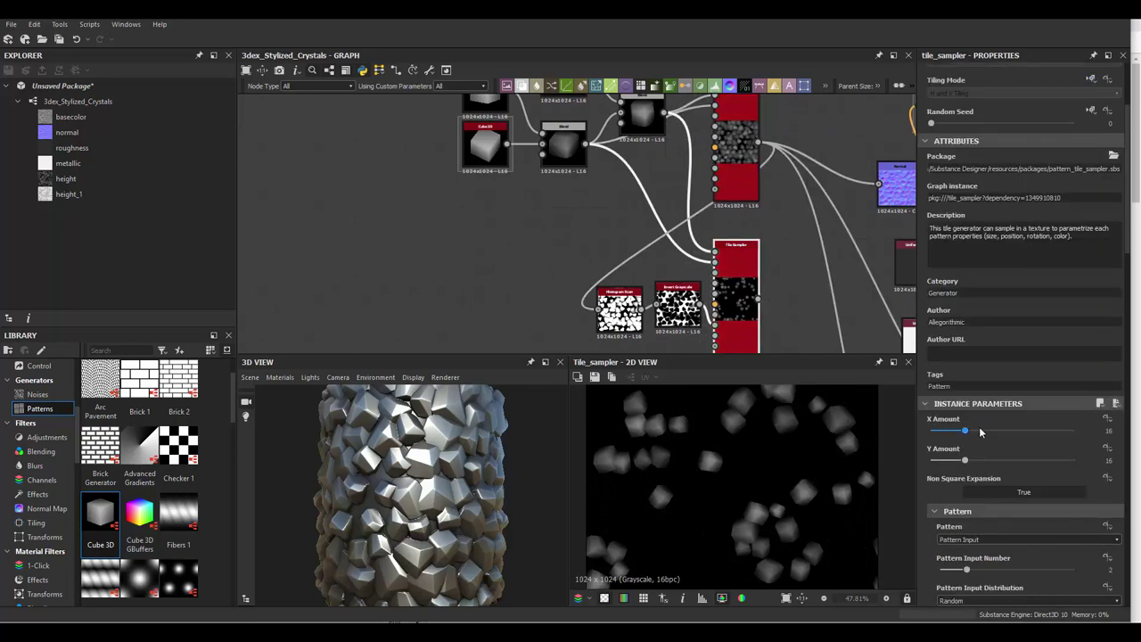
pyautogui.moveTo(980, 431)
pyautogui.mouseDown()
pyautogui.moveTo(946, 431)
pyautogui.moveTo(949, 460)
pyautogui.mouseUp()
pyautogui.moveTo(738, 175); pyautogui.dragTo(738, 200, button='middle')
# Blend both Tile Samplers with a Blend node in Max (Lighten) mode at about 0.67 opacity
pyautogui.press('space')
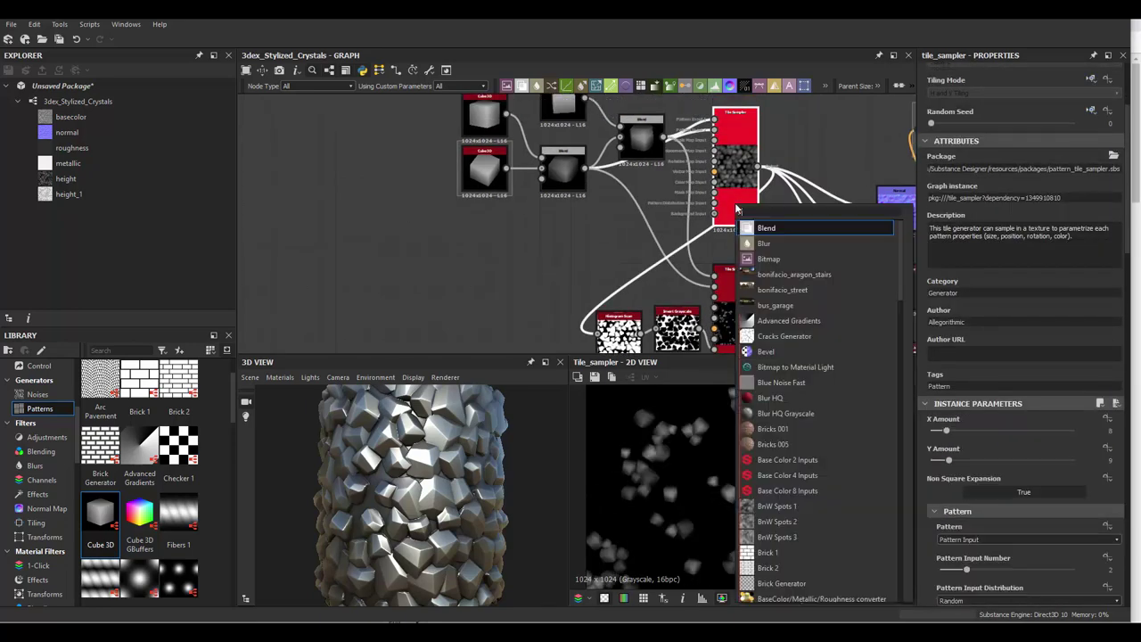
pyautogui.click(788, 227)
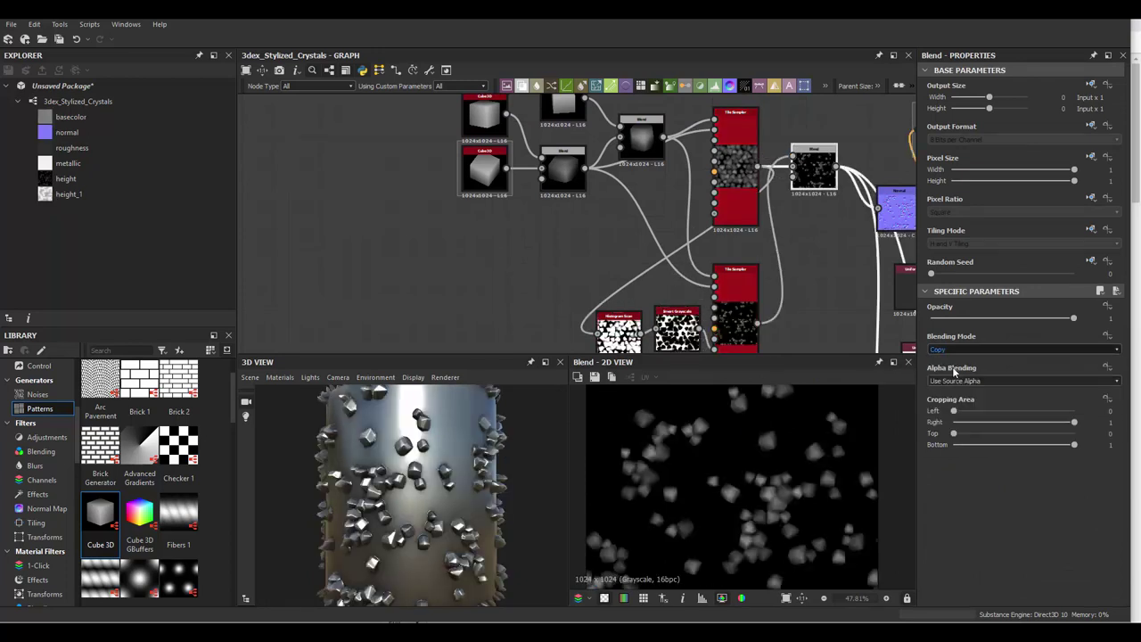
pyautogui.press('Down')
pyautogui.press('Down')
pyautogui.press('Down')
pyautogui.press('Down')
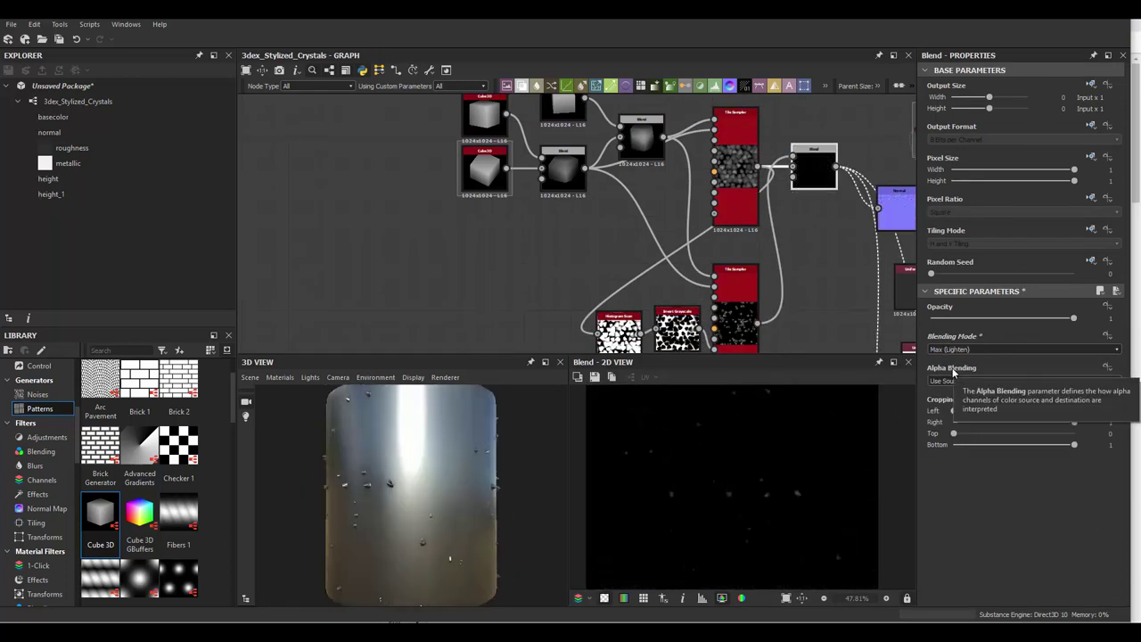
pyautogui.scroll(3, 805, 473)
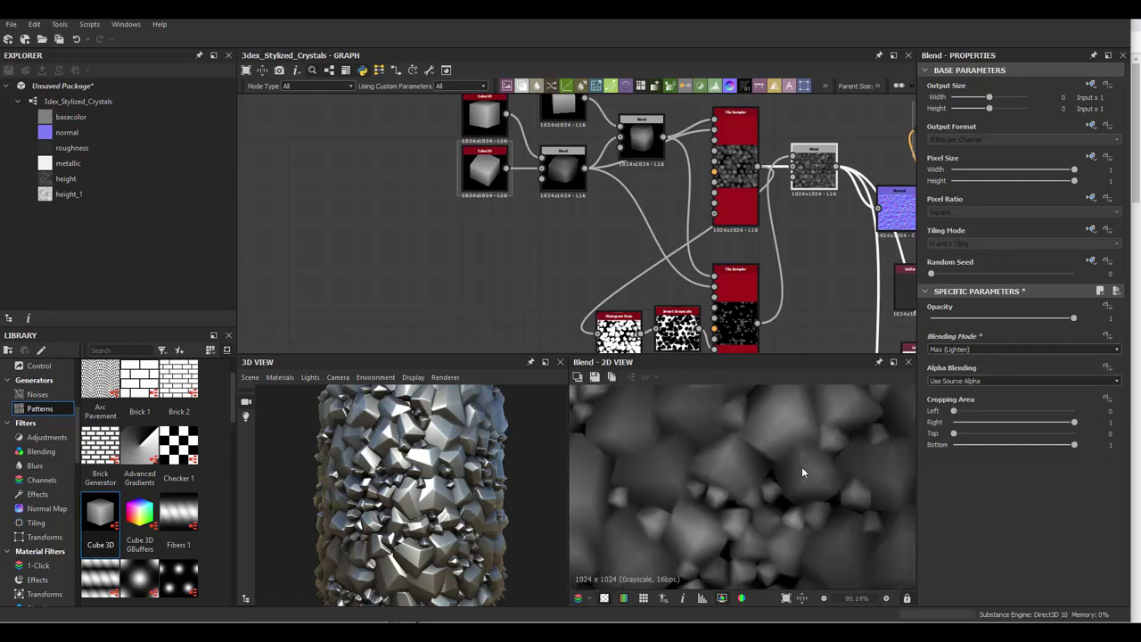
pyautogui.moveTo(451, 455)
pyautogui.mouseDown()
pyautogui.moveTo(431, 470)
pyautogui.moveTo(439, 460)
pyautogui.mouseUp()
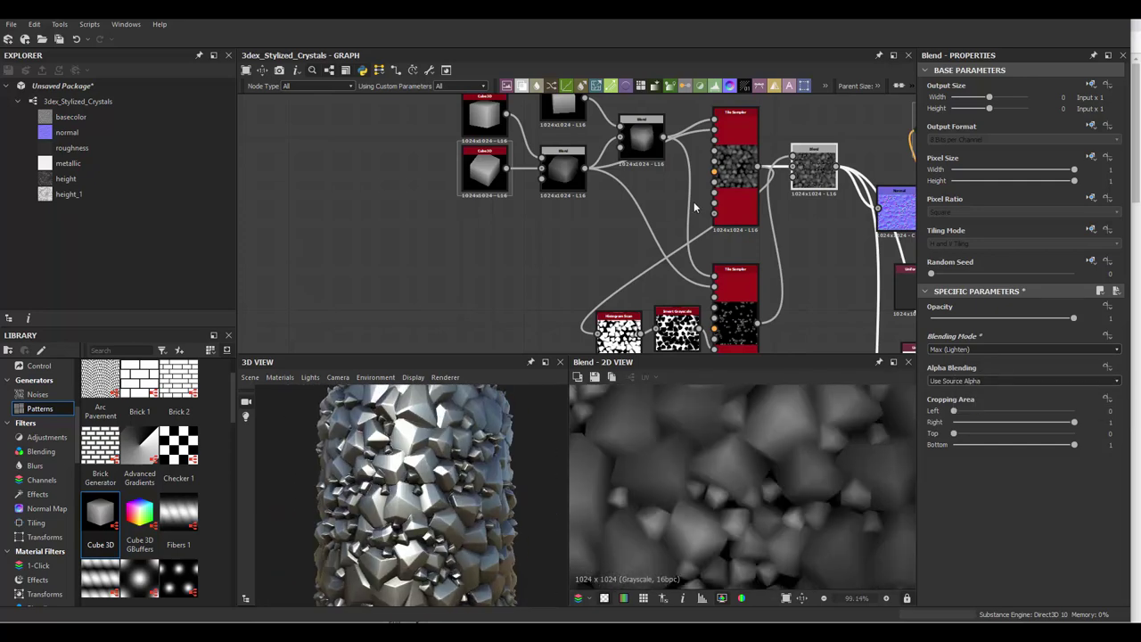
pyautogui.moveTo(1073, 317); pyautogui.dragTo(1028, 316)
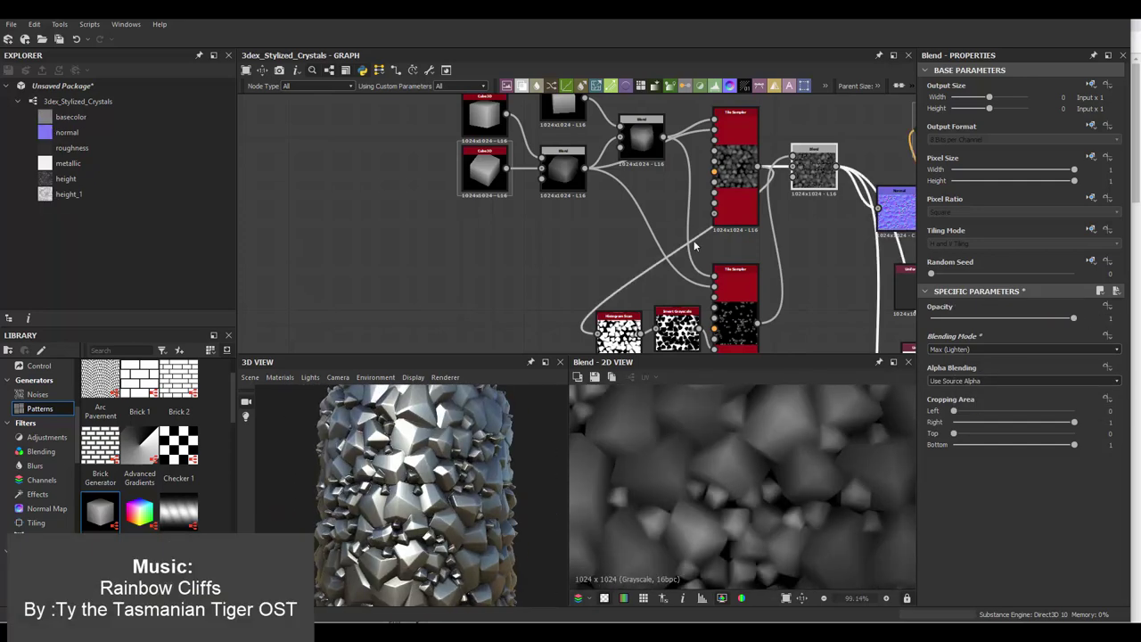
# Shift the Histogram Scan and Invert Grayscale nodes left and switch the preview mesh to a cube
pyautogui.moveTo(624, 267); pyautogui.dragTo(639, 187, button='middle')
pyautogui.moveTo(634, 259); pyautogui.dragTo(608, 259)
pyautogui.moveTo(692, 259); pyautogui.dragTo(656, 261)
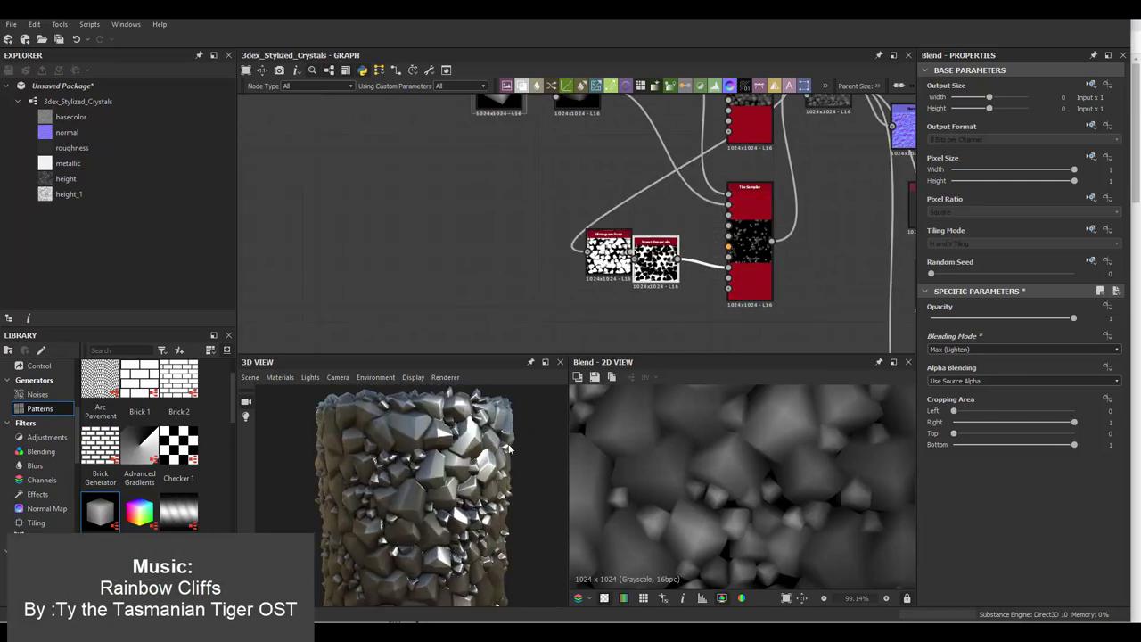
pyautogui.click(250, 377)
pyautogui.click(262, 115)
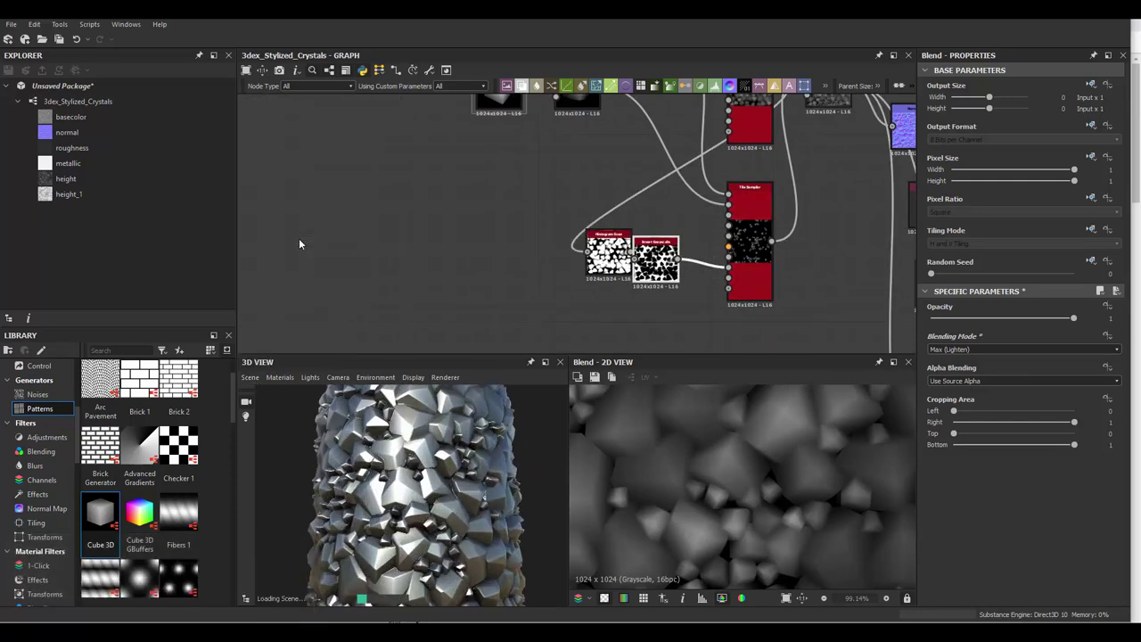
pyautogui.scroll(3, 426, 499)
# Set the masked Tile Sampler's X Amount to 18 and Y Amount to 17
pyautogui.moveTo(426, 499); pyautogui.dragTo(422, 478)
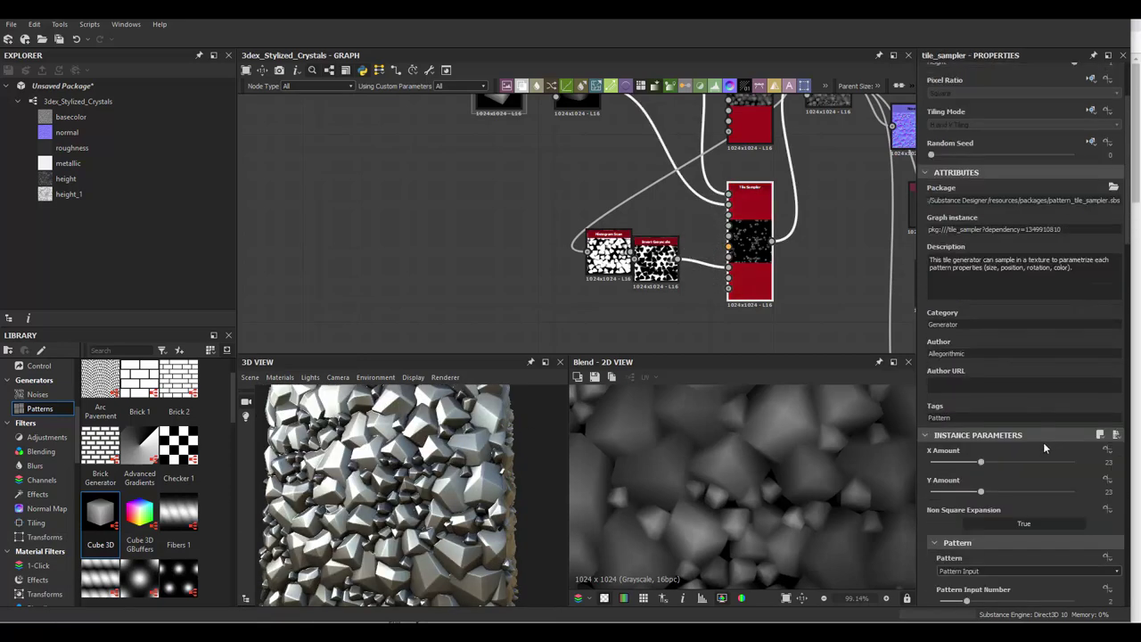
pyautogui.moveTo(972, 467)
pyautogui.mouseDown()
pyautogui.moveTo(1012, 494)
pyautogui.moveTo(969, 492)
pyautogui.mouseUp()
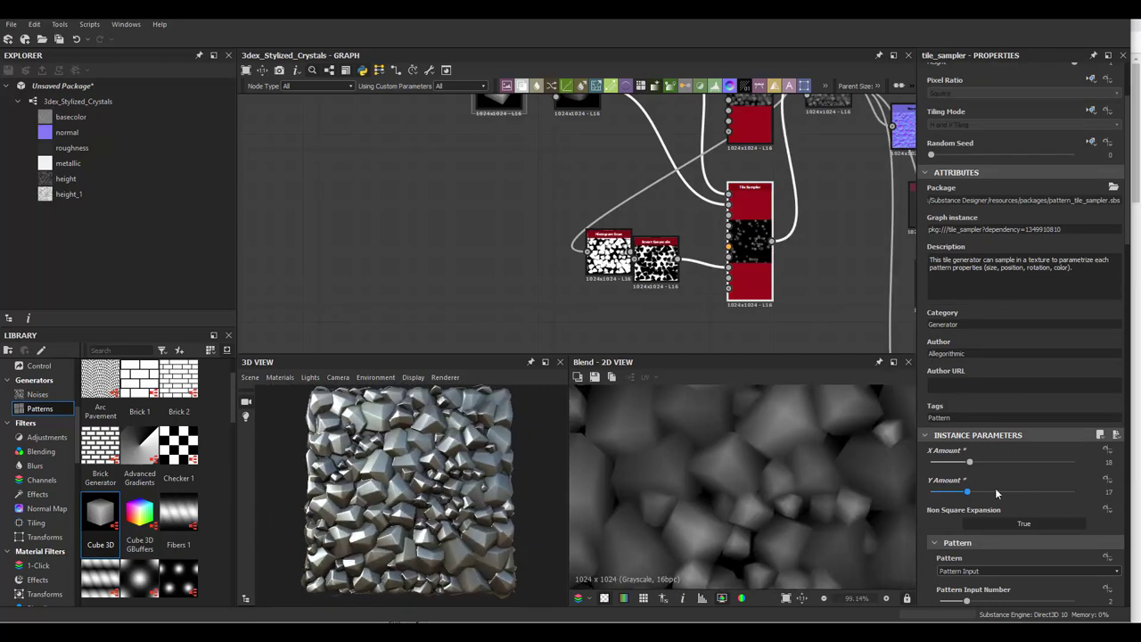
pyautogui.scroll(-5, 997, 472)
pyautogui.scroll(-2, 1001, 448)
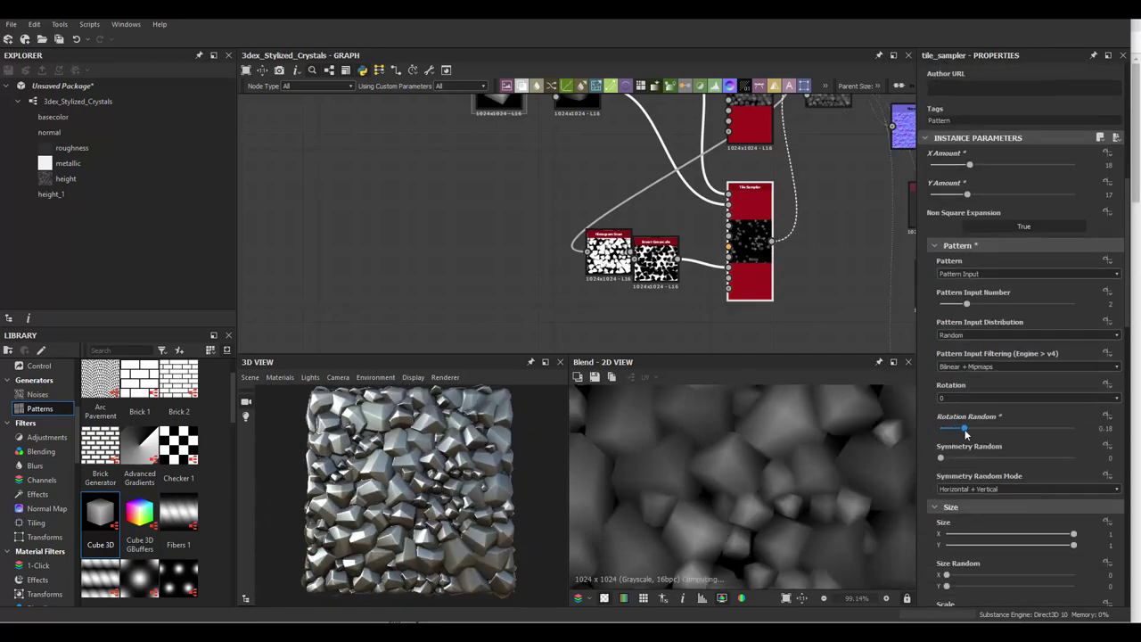
# Set Rotation Random to 0.25 and Position Random to 0.13, then orbit to inspect the crystals
pyautogui.moveTo(966, 430); pyautogui.dragTo(1002, 434)
pyautogui.scroll(-3, 986, 454)
pyautogui.scroll(-2, 986, 454)
pyautogui.scroll(-2, 998, 449)
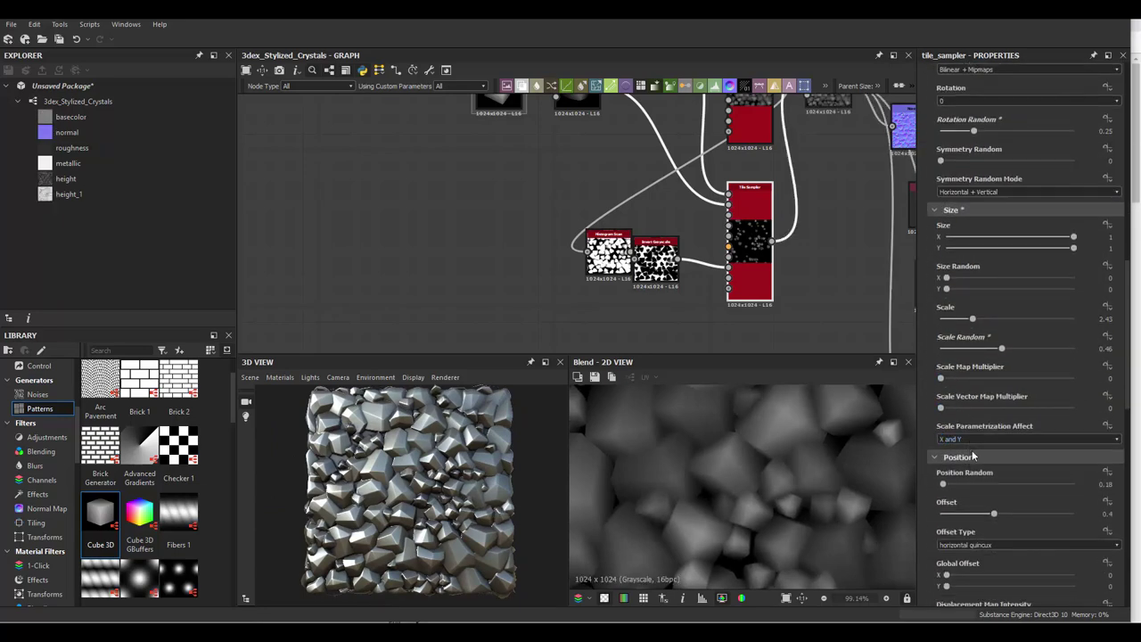
pyautogui.moveTo(960, 482)
pyautogui.mouseDown()
pyautogui.moveTo(930, 484)
pyautogui.moveTo(942, 484)
pyautogui.mouseUp()
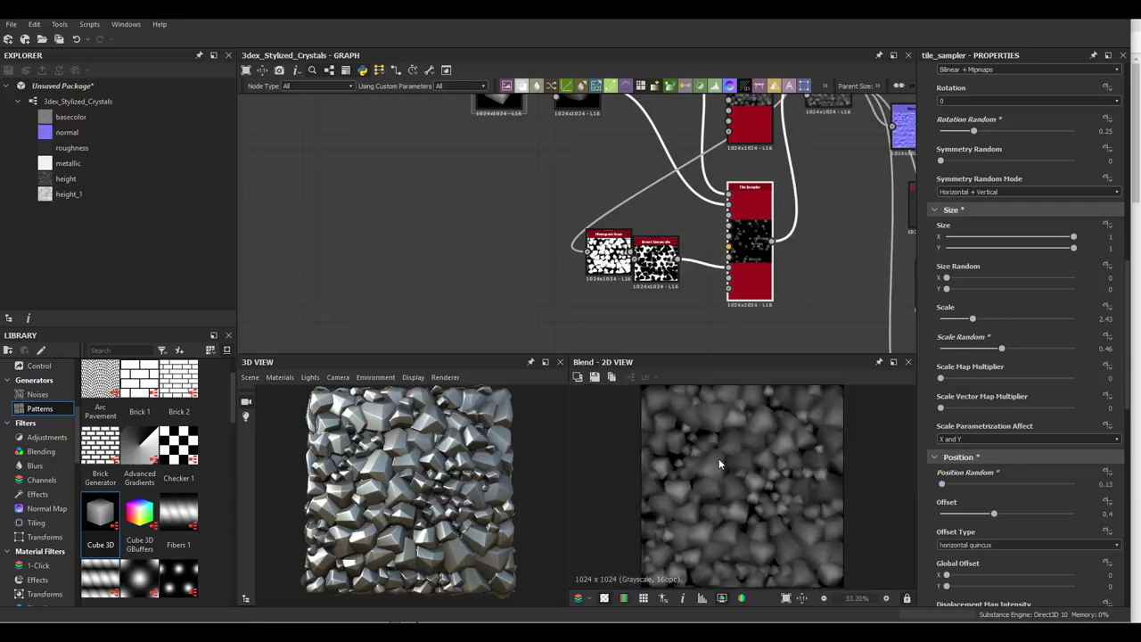
pyautogui.scroll(-3, 606, 456)
pyautogui.moveTo(552, 455); pyautogui.dragTo(446, 499)
pyautogui.scroll(5, 419, 495)
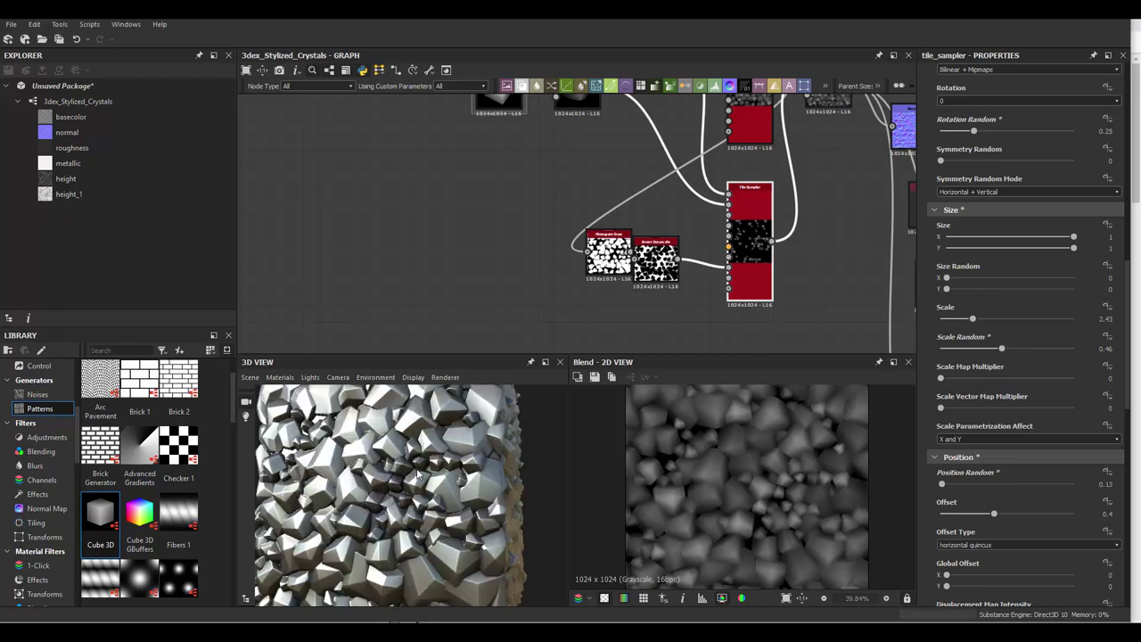
pyautogui.moveTo(823, 96); pyautogui.dragTo(706, 215, button='middle')
pyautogui.scroll(2, 706, 215)
pyautogui.click(721, 230)
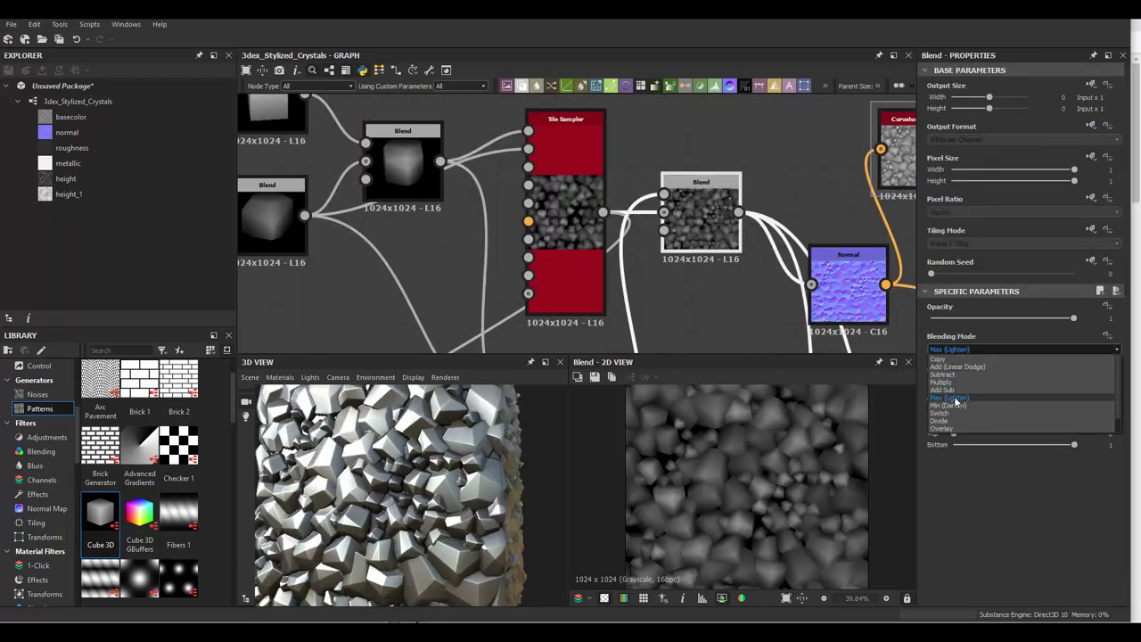
pyautogui.click(956, 400)
pyautogui.press('Up')
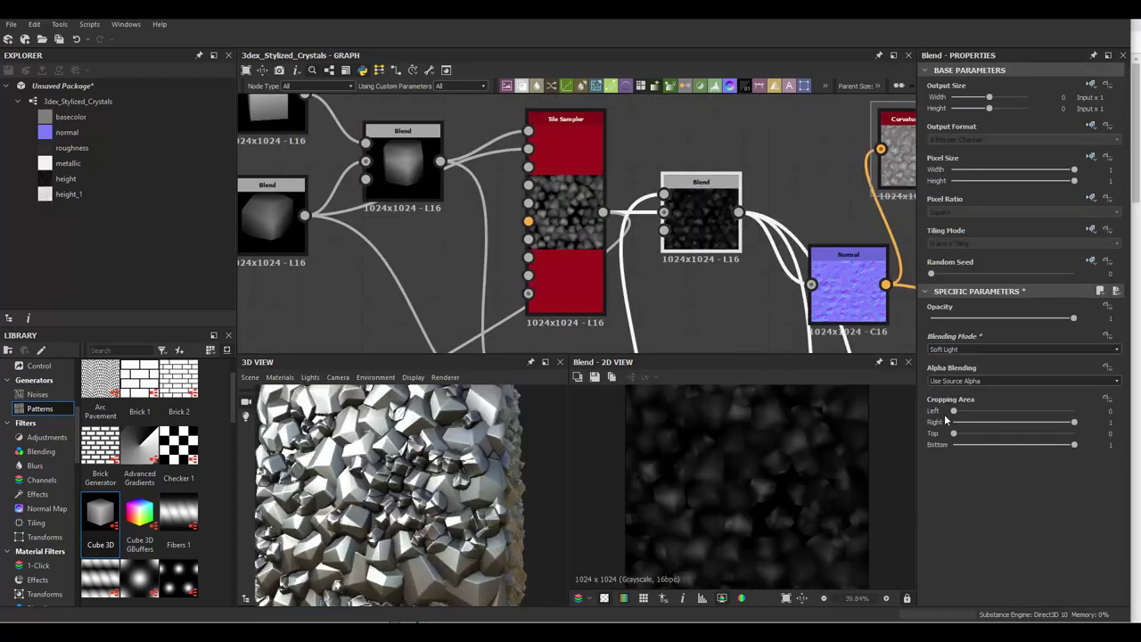
pyautogui.press('Up')
pyautogui.press('Up')
pyautogui.press('Up')
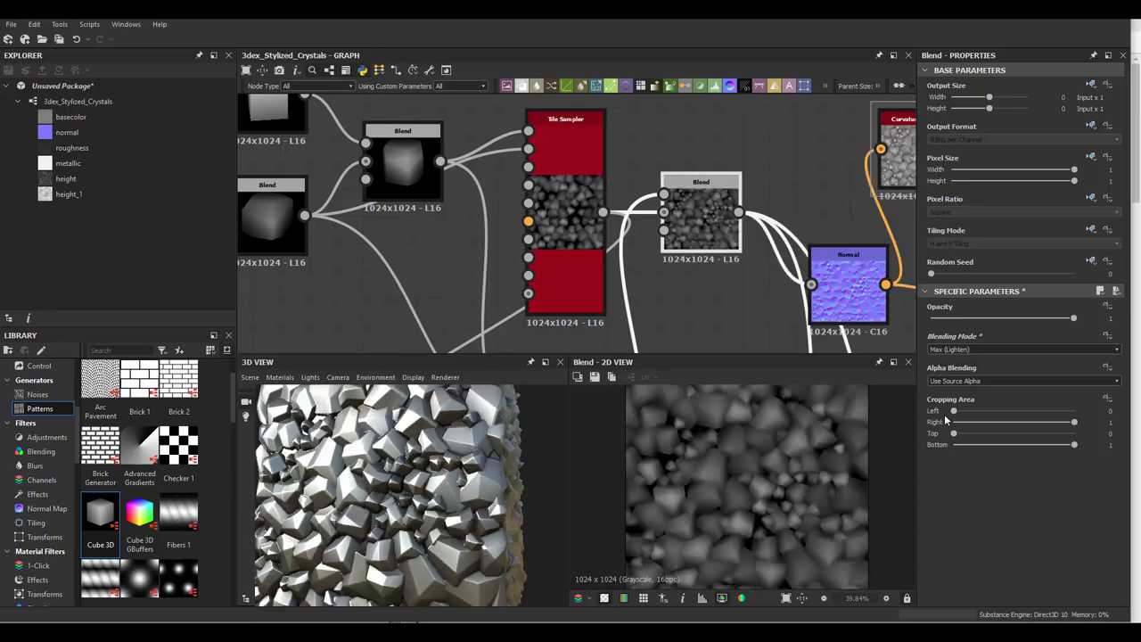
pyautogui.scroll(-2, 715, 318)
pyautogui.scroll(2, 856, 223)
pyautogui.doubleClick(704, 174)
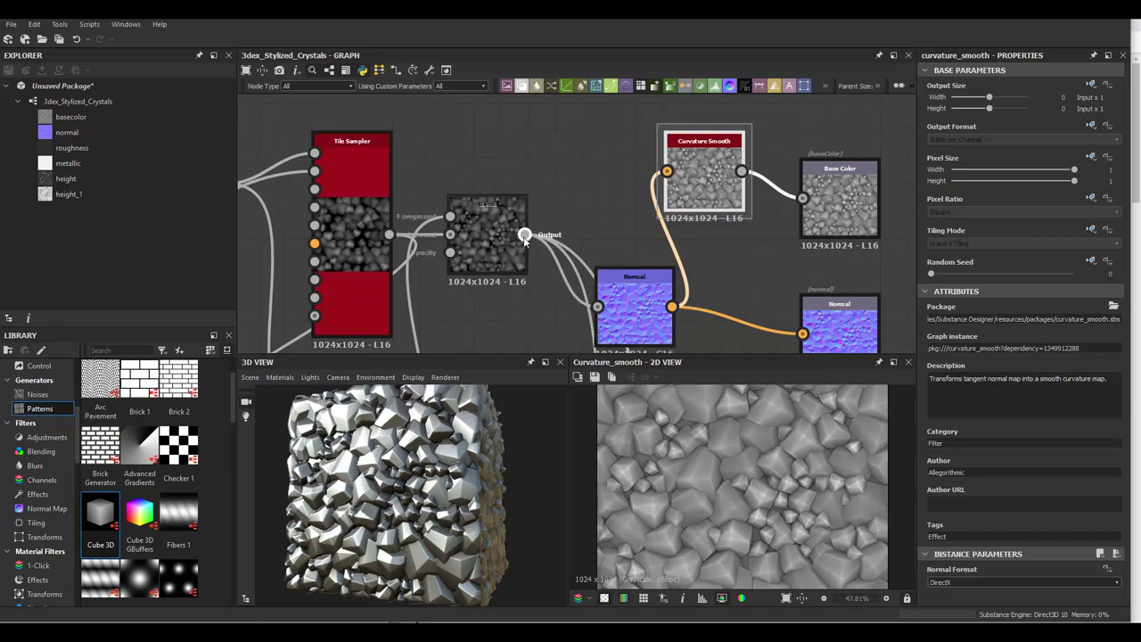
pyautogui.doubleClick(492, 232)
pyautogui.moveTo(684, 248); pyautogui.dragTo(730, 249, button='middle')
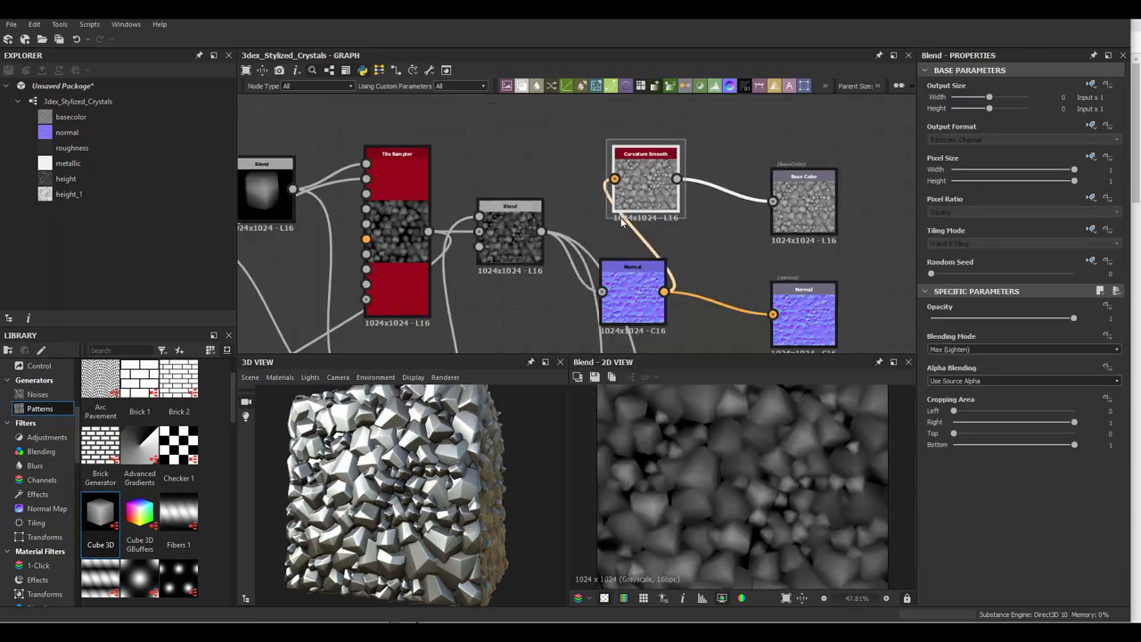
pyautogui.scroll(-3, 715, 304)
pyautogui.scroll(1, 715, 304)
pyautogui.scroll(2, 715, 304)
pyautogui.scroll(2, 676, 215)
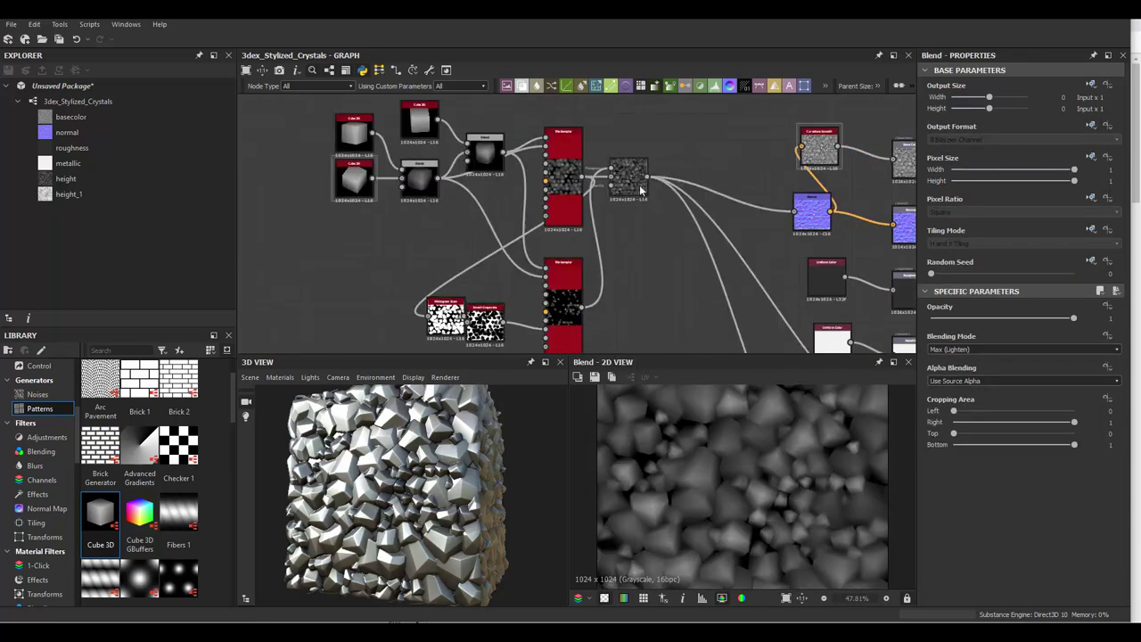
pyautogui.scroll(2, 445, 450)
pyautogui.scroll(3, 446, 450)
pyautogui.moveTo(445, 450); pyautogui.dragTo(499, 450)
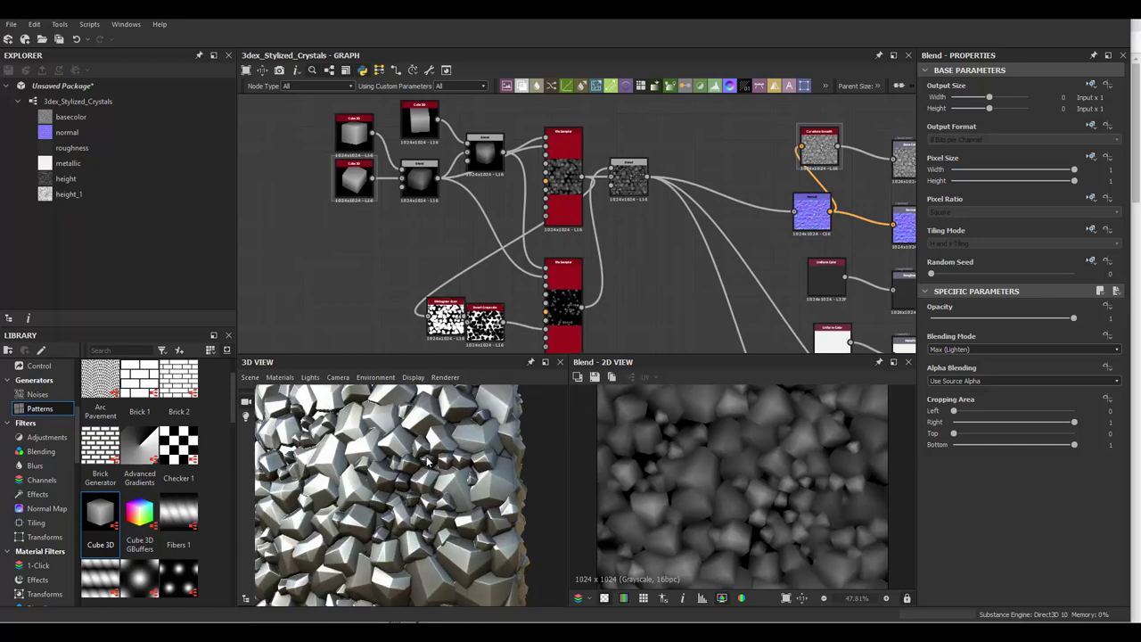
pyautogui.scroll(2, 478, 159)
pyautogui.moveTo(480, 159); pyautogui.dragTo(531, 183, button='middle')
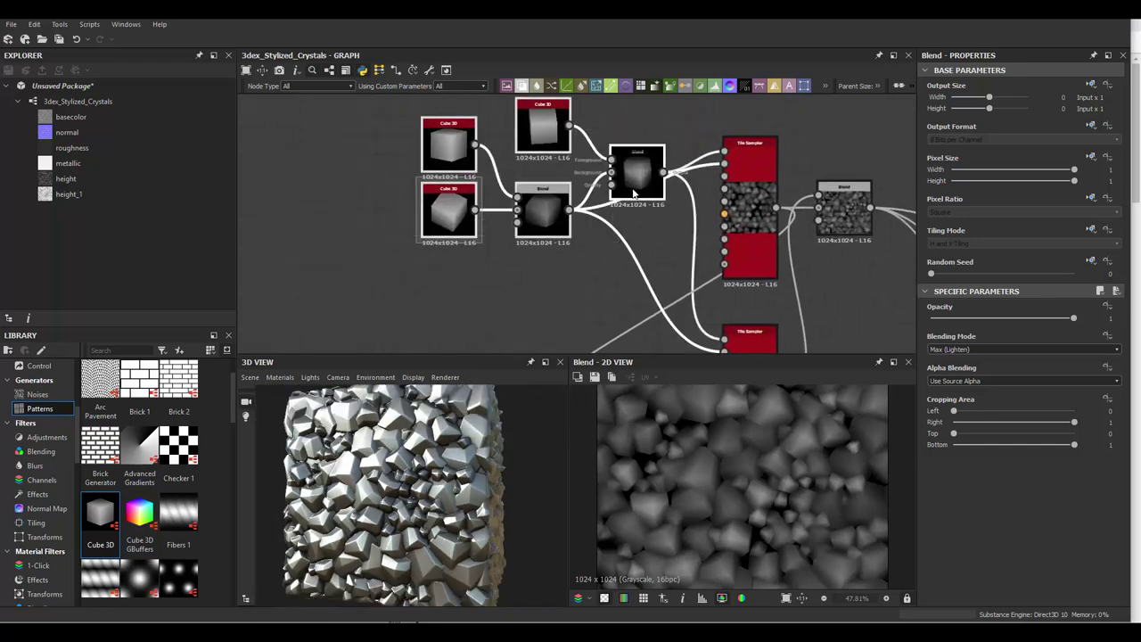
# Insert a Slope Blur Grayscale node using the 'slope' node search
pyautogui.scroll(1, 590, 159)
pyautogui.scroll(2, 590, 159)
pyautogui.press('space')
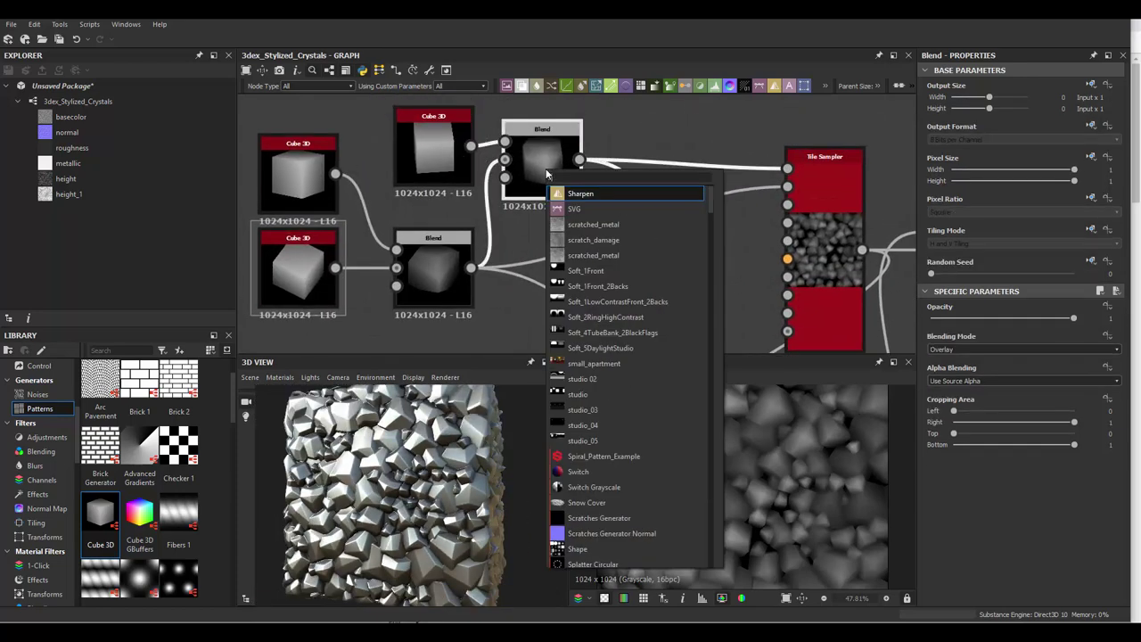
pyautogui.write('slope')
pyautogui.press('Return')
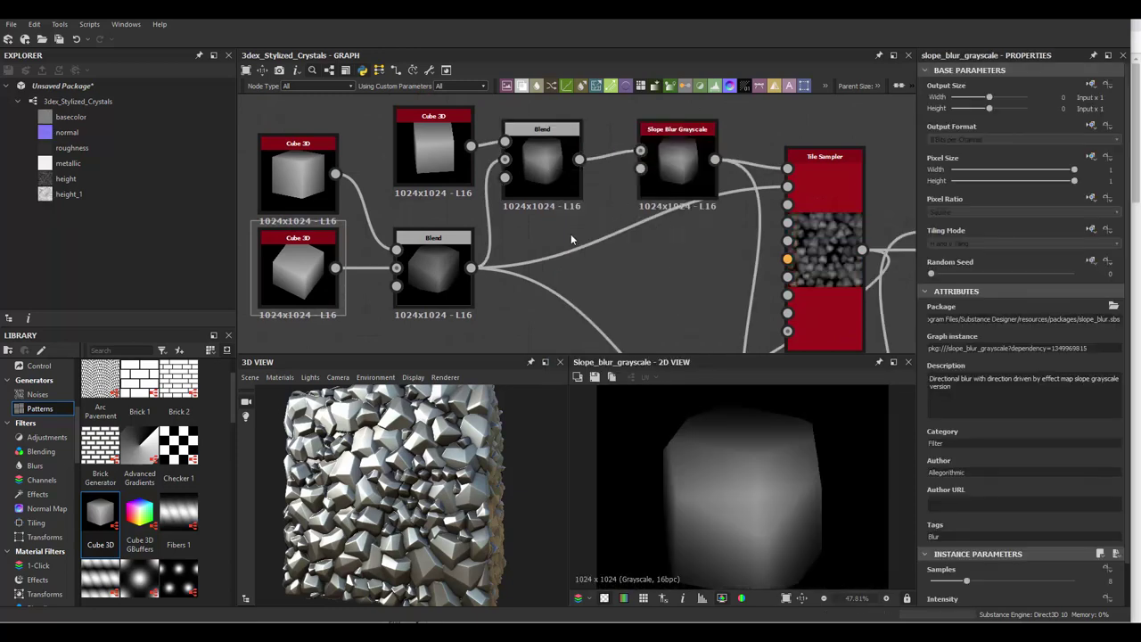
# Add a Clouds 2 noise into the slope blur's Slope input and preview the result
pyautogui.press('space')
pyautogui.write('c')
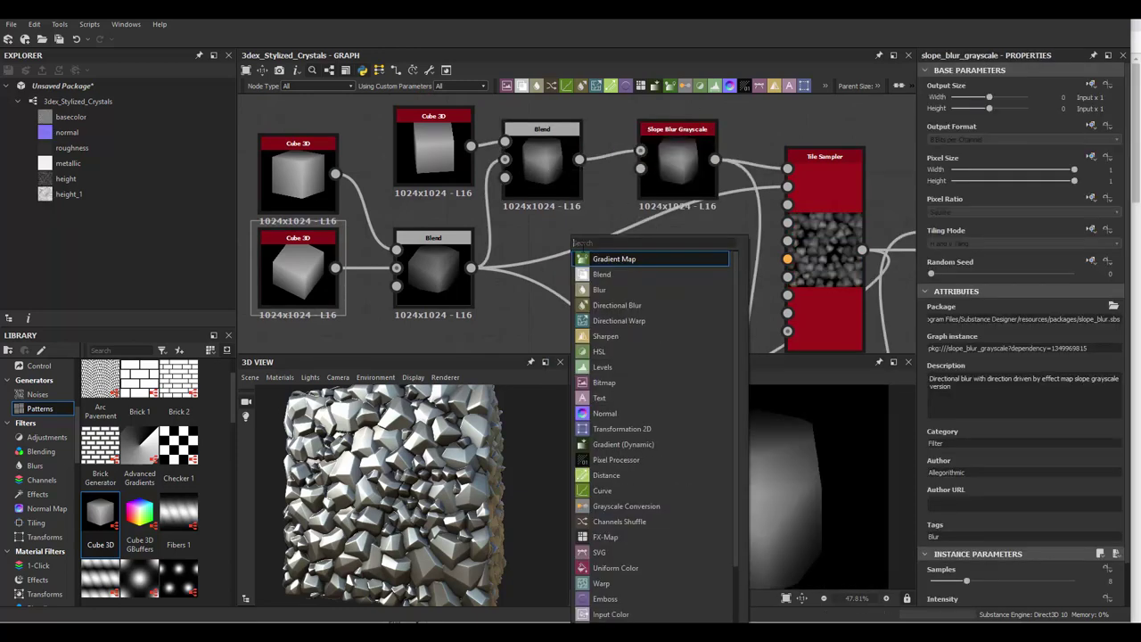
pyautogui.write('lo')
pyautogui.click(613, 327)
pyautogui.moveTo(606, 241); pyautogui.dragTo(640, 168)
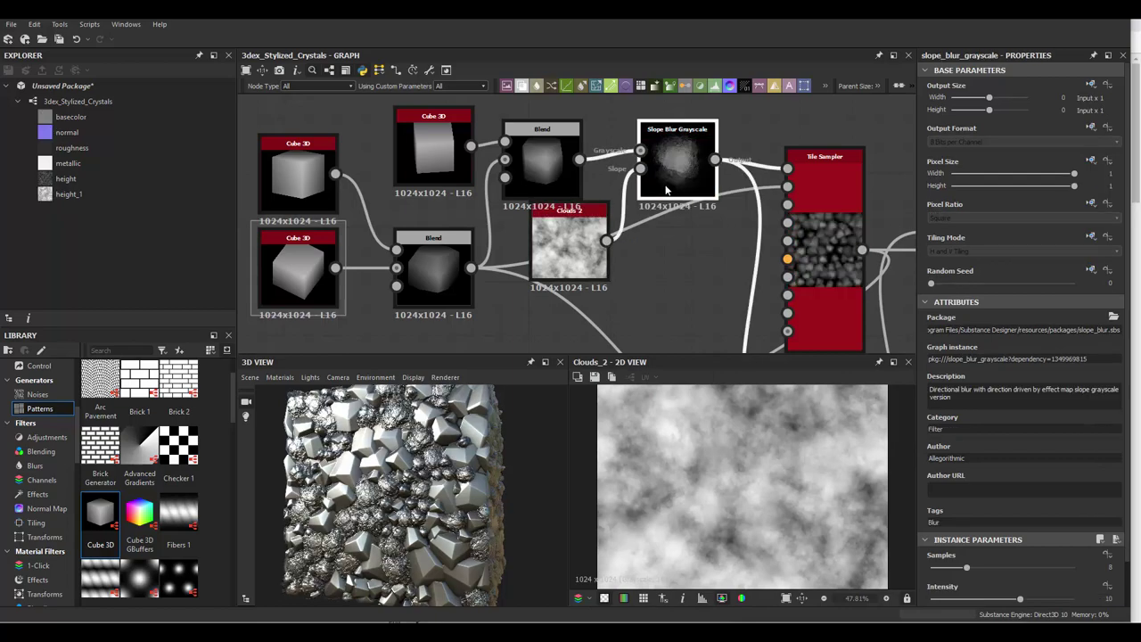
pyautogui.doubleClick(678, 160)
pyautogui.moveTo(443, 473)
pyautogui.mouseDown()
pyautogui.moveTo(447, 456)
pyautogui.moveTo(437, 465)
pyautogui.mouseUp()
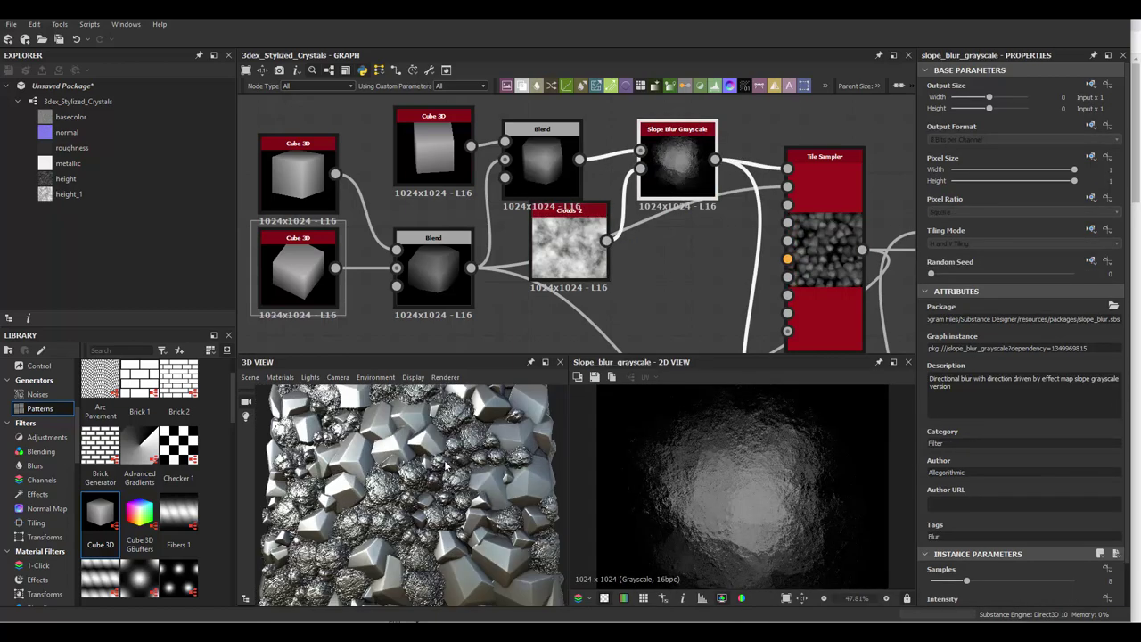
# Set the slope blur to Samples 32, Intensity 0.93, Min mode, and tidy Clouds 2 below it
pyautogui.scroll(-1, 1050, 548)
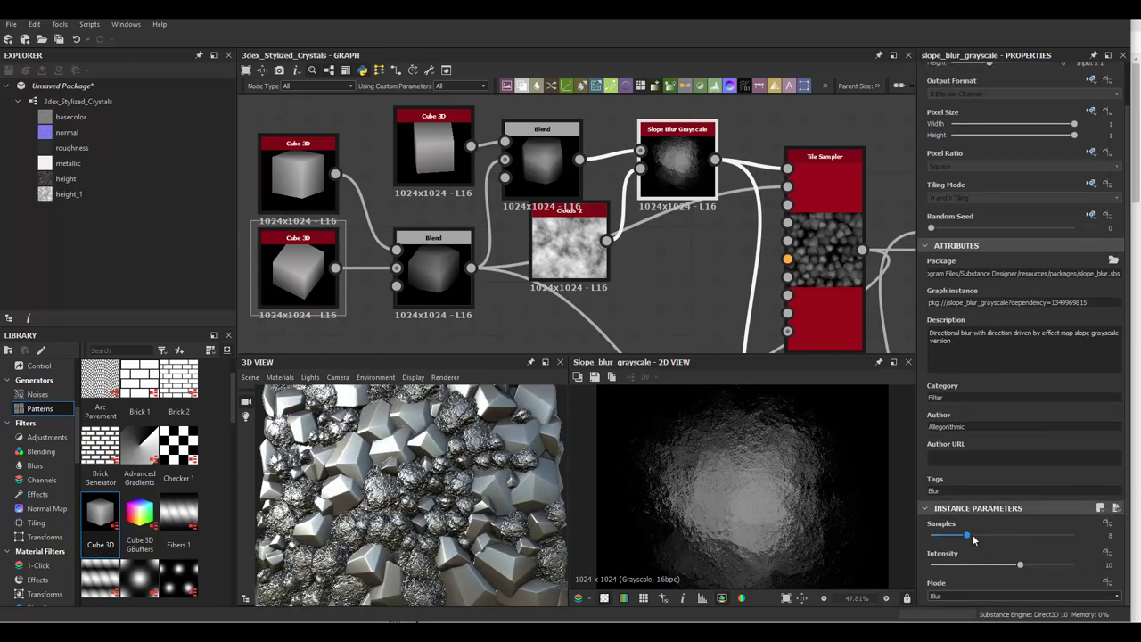
pyautogui.moveTo(966, 534); pyautogui.dragTo(1078, 535)
pyautogui.moveTo(1001, 565); pyautogui.dragTo(940, 567)
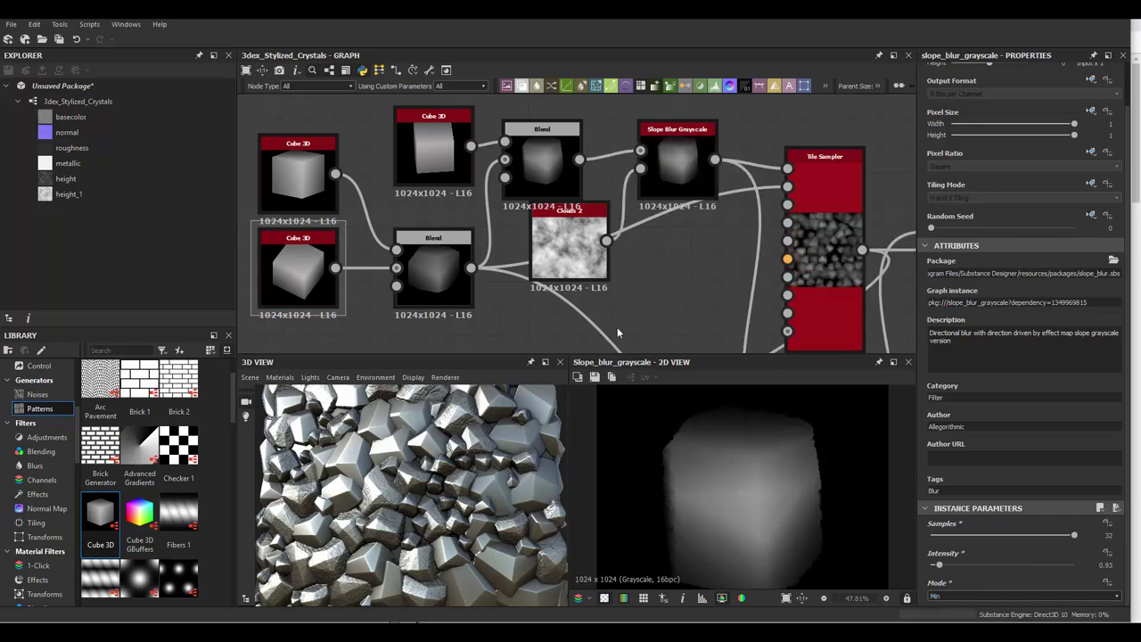
pyautogui.scroll(-2, 535, 268)
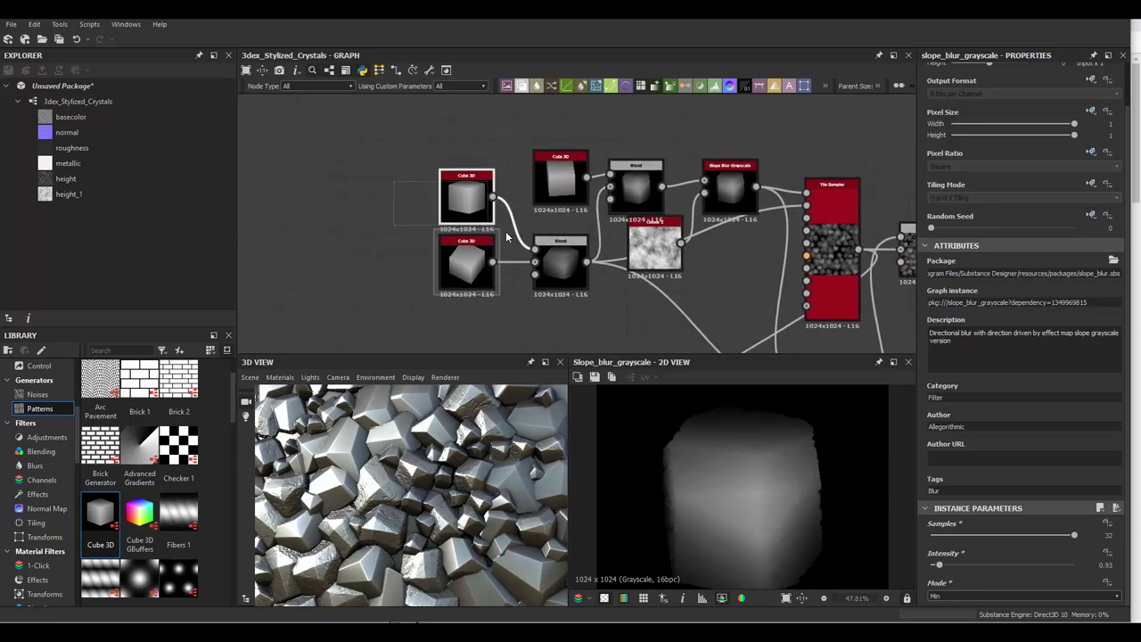
pyautogui.moveTo(622, 197); pyautogui.dragTo(570, 180)
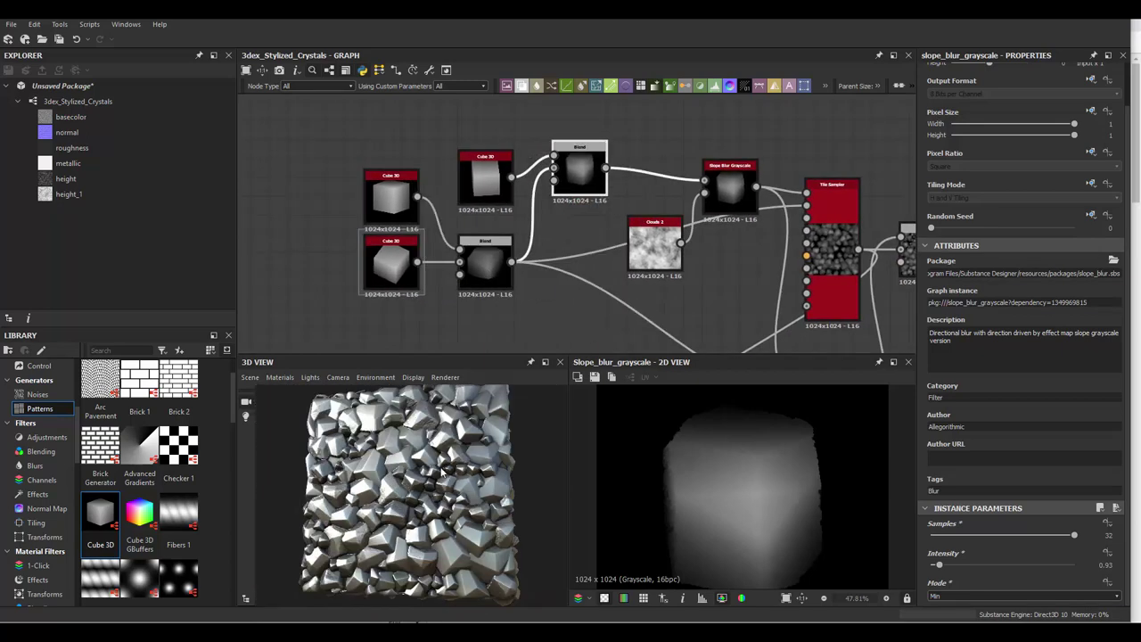
pyautogui.moveTo(664, 252); pyautogui.dragTo(616, 271)
pyautogui.scroll(2, 624, 268)
pyautogui.moveTo(735, 183); pyautogui.dragTo(675, 186)
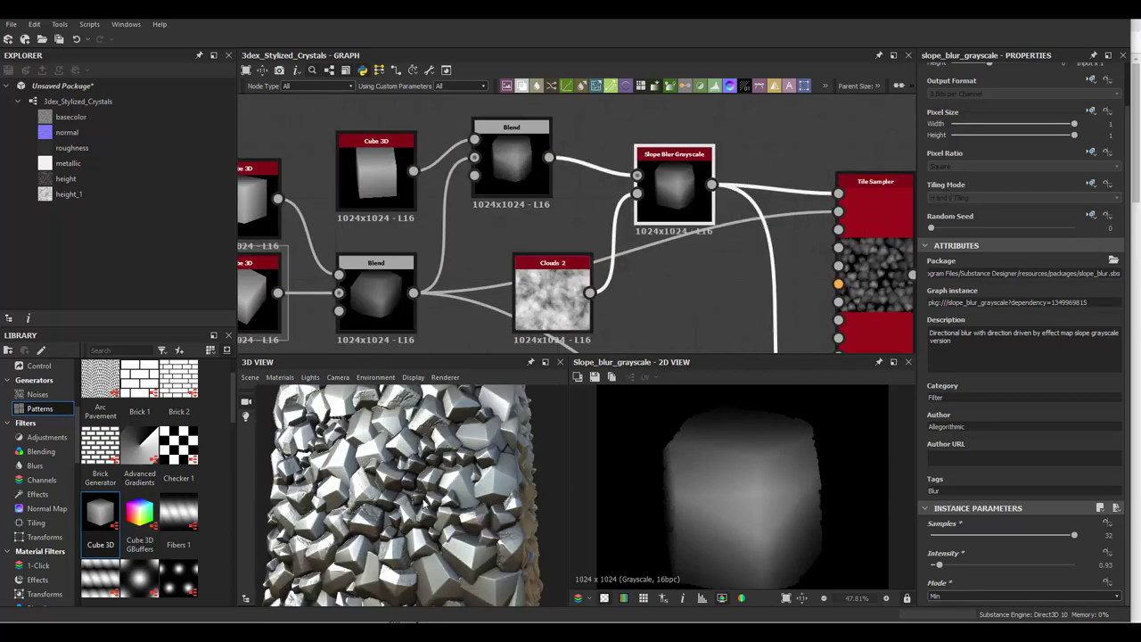
pyautogui.scroll(2, 460, 463)
pyautogui.scroll(1, 460, 464)
# Insert a Transformation 2D after Clouds 2 and offset the cloud noise diagonally
pyautogui.click(569, 307)
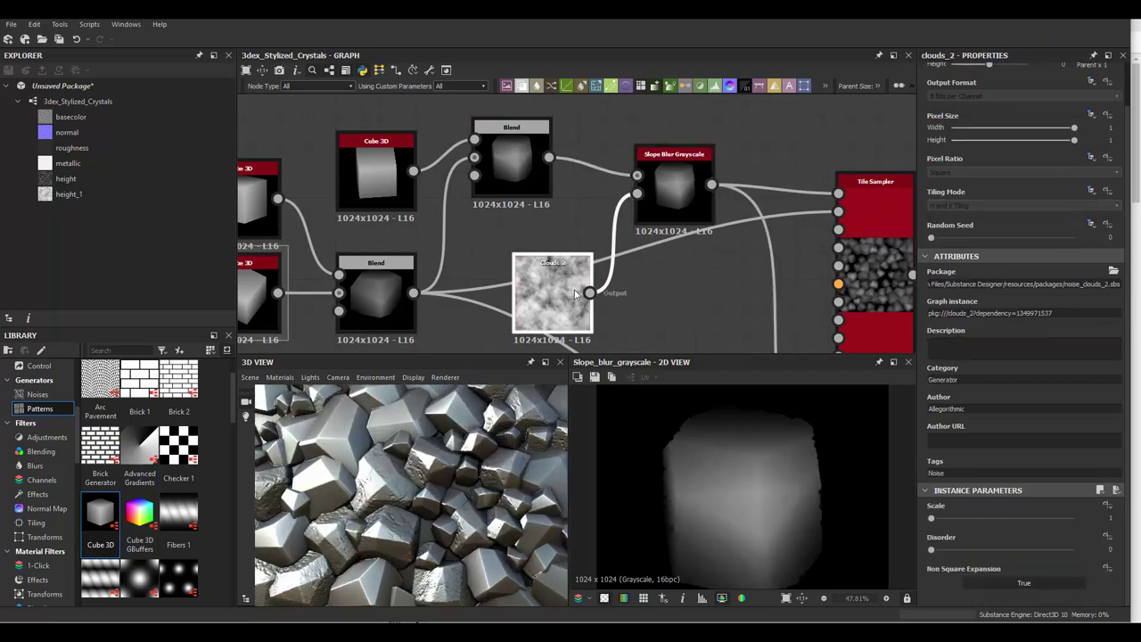
pyautogui.press('space')
pyautogui.write('trans')
pyautogui.click(650, 279)
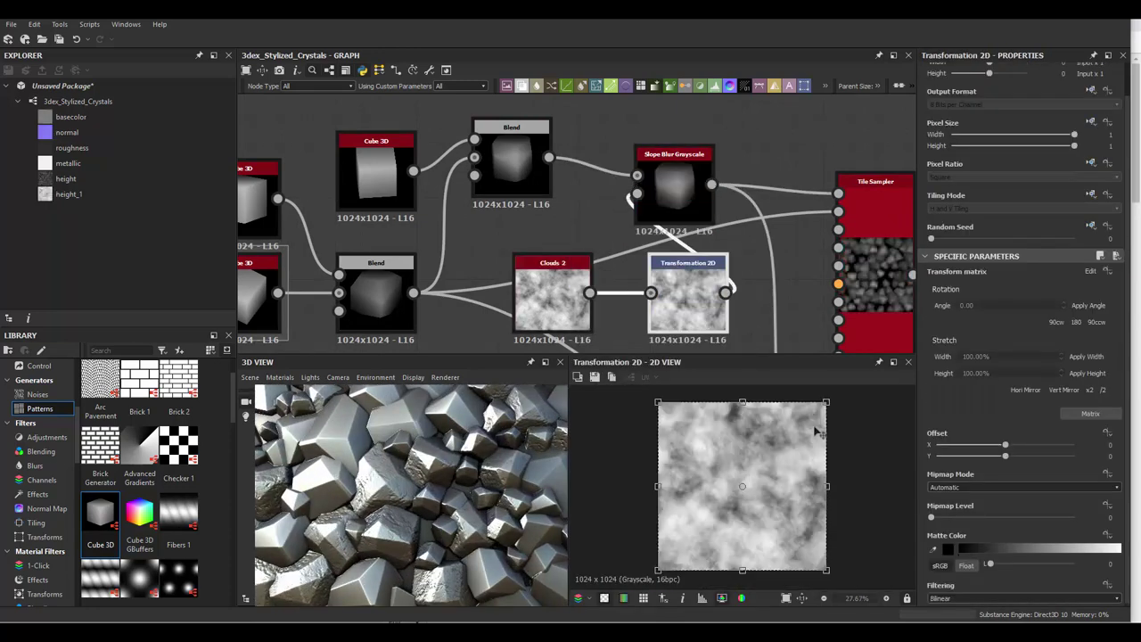
pyautogui.moveTo(784, 464); pyautogui.dragTo(860, 383)
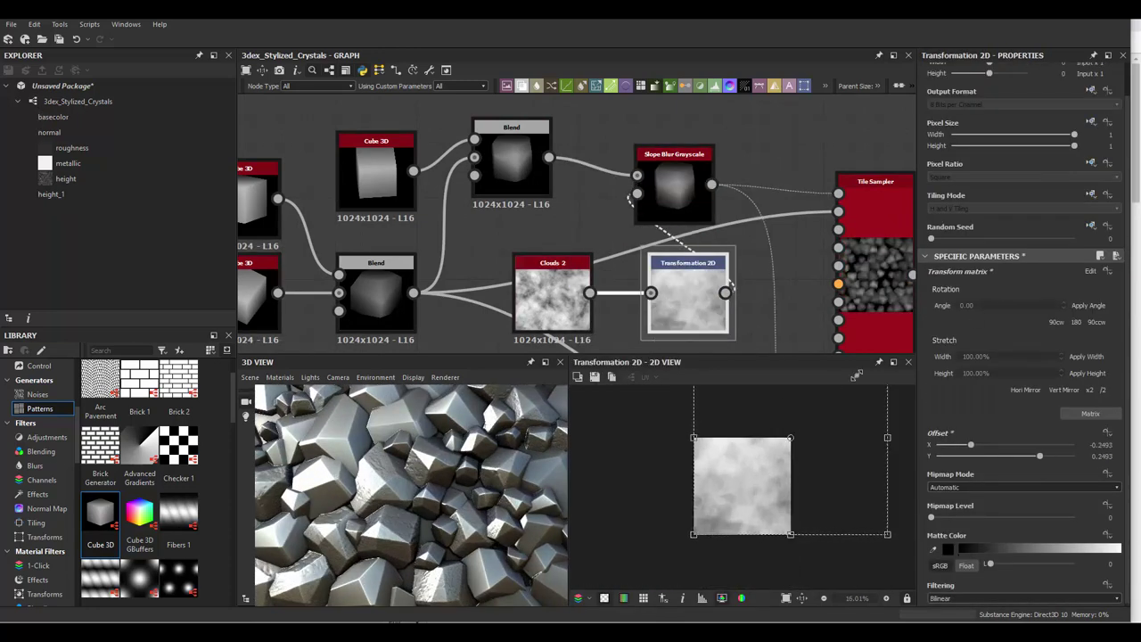
# Lower the Slope Blur intensity to 0.66 and line up Clouds 2 and Transformation 2D
pyautogui.doubleClick(675, 183)
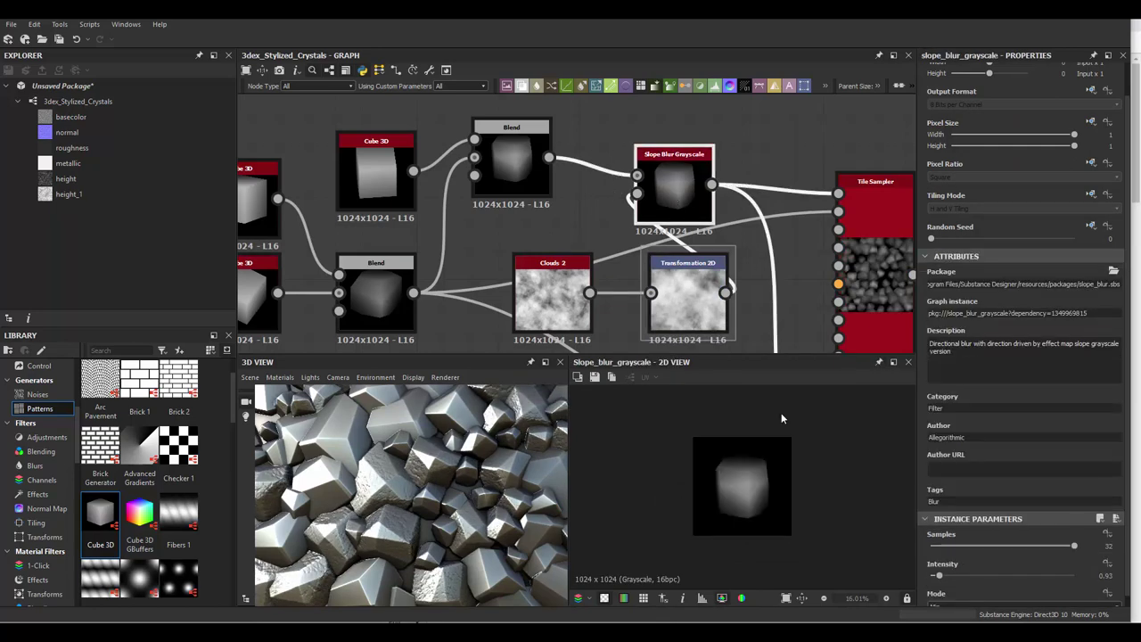
pyautogui.moveTo(958, 568); pyautogui.dragTo(936, 564)
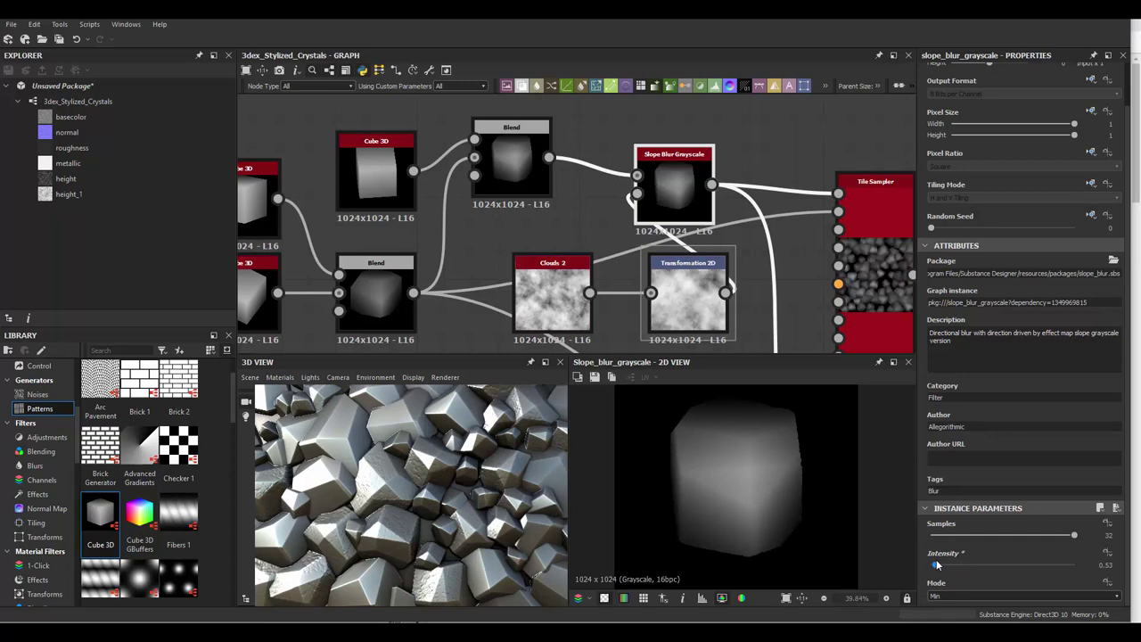
pyautogui.moveTo(395, 466)
pyautogui.mouseDown()
pyautogui.moveTo(417, 497)
pyautogui.moveTo(419, 487)
pyautogui.mouseUp()
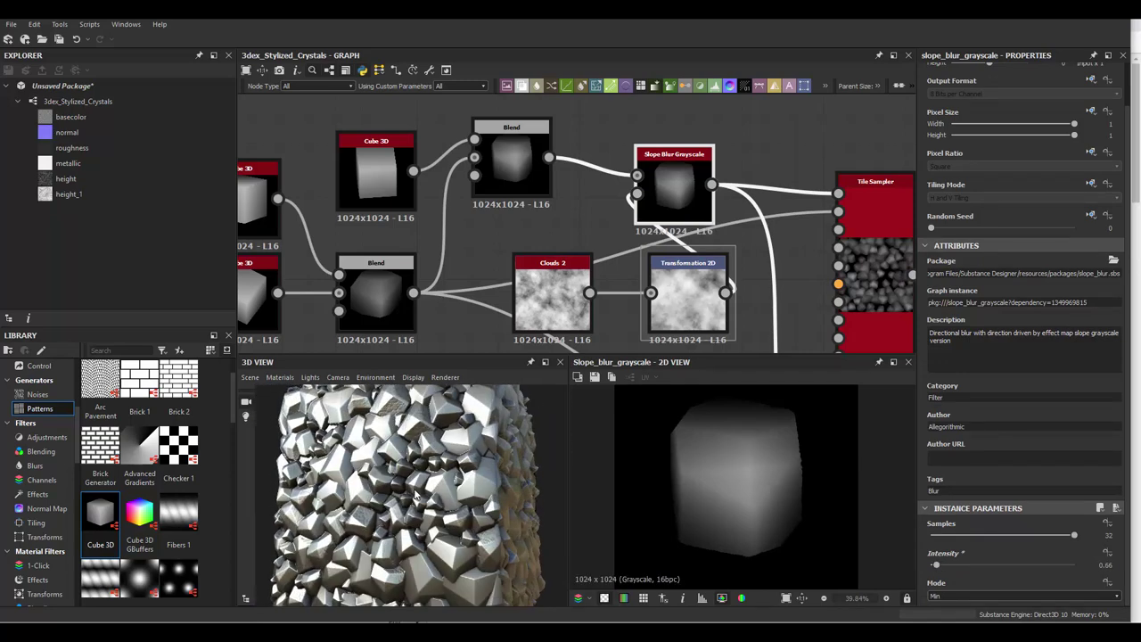
pyautogui.scroll(-2, 534, 205)
pyautogui.scroll(-2, 535, 205)
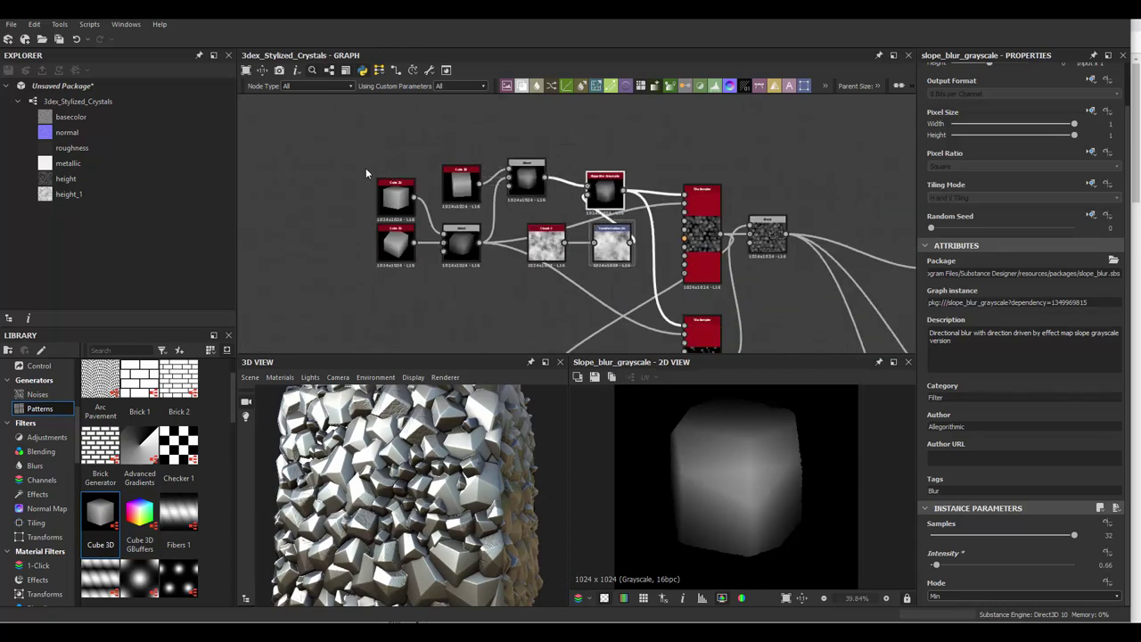
pyautogui.moveTo(516, 177); pyautogui.dragTo(451, 182)
pyautogui.moveTo(548, 252); pyautogui.dragTo(517, 252)
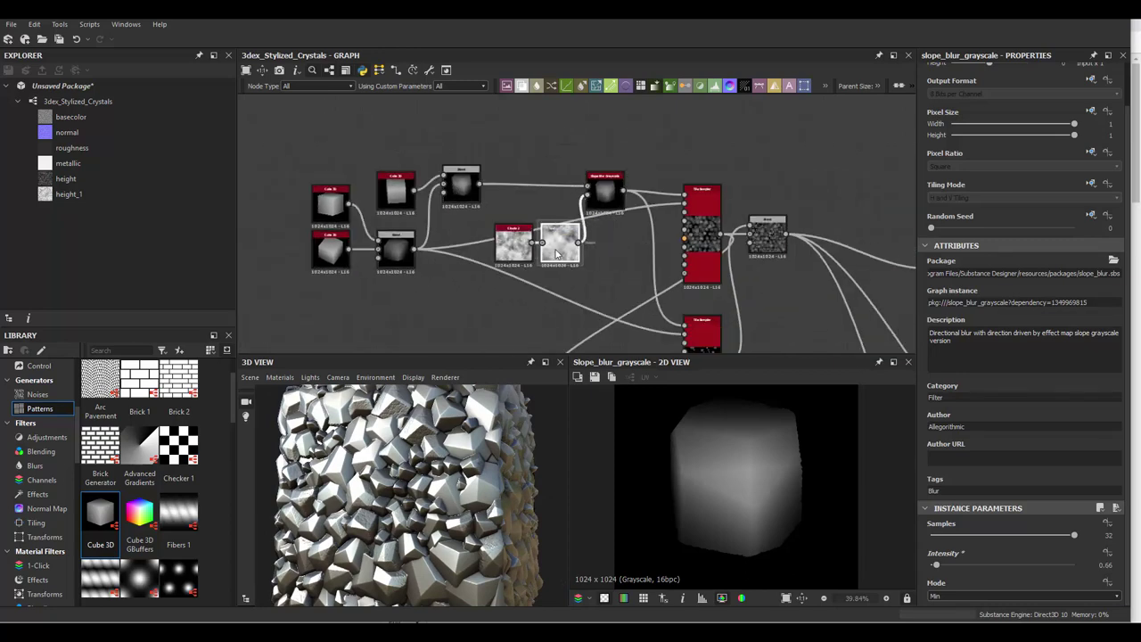
pyautogui.scroll(2, 546, 263)
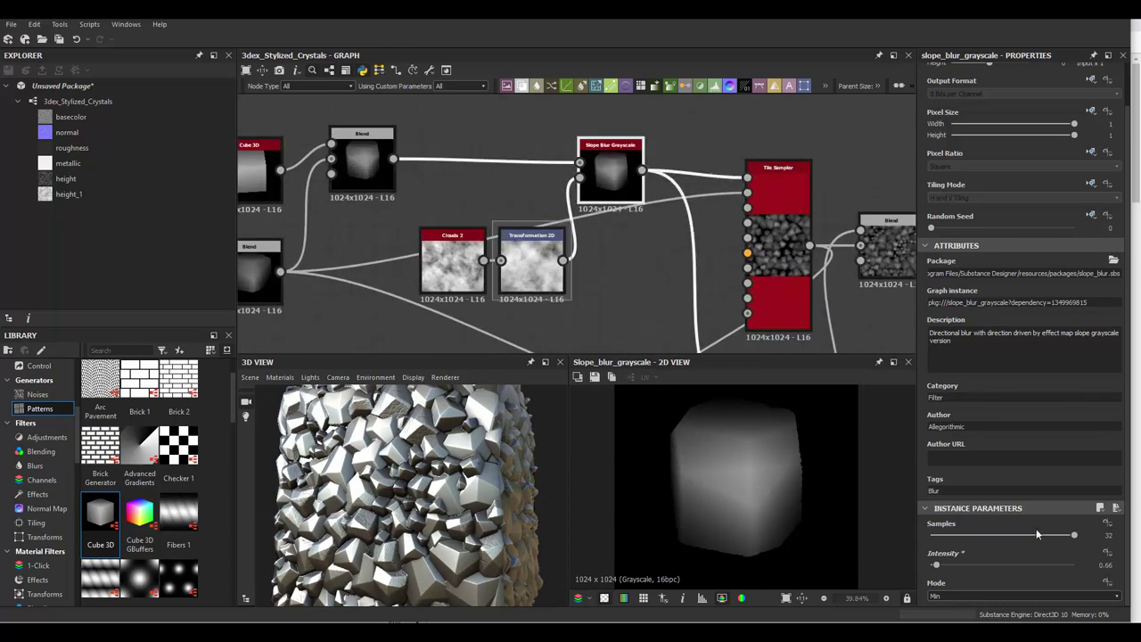
# Raise the Slope Blur Grayscale intensity to 16 with Mode kept on Blur
pyautogui.moveTo(936, 566); pyautogui.dragTo(1029, 563)
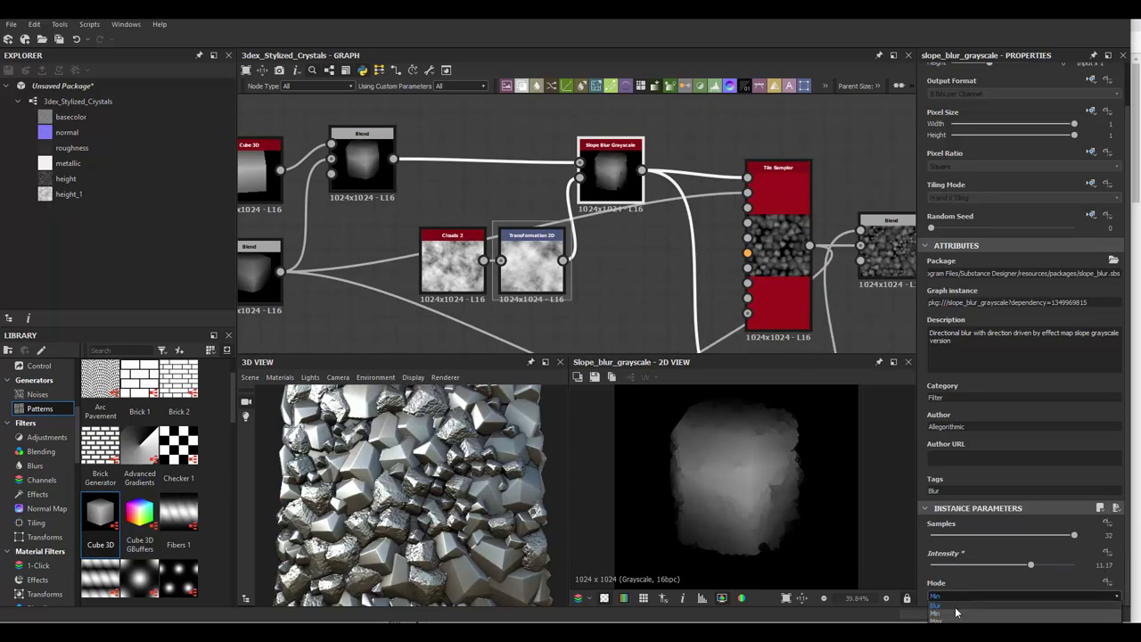
pyautogui.click(956, 613)
pyautogui.moveTo(428, 512)
pyautogui.mouseDown()
pyautogui.moveTo(405, 505)
pyautogui.moveTo(533, 469)
pyautogui.mouseUp()
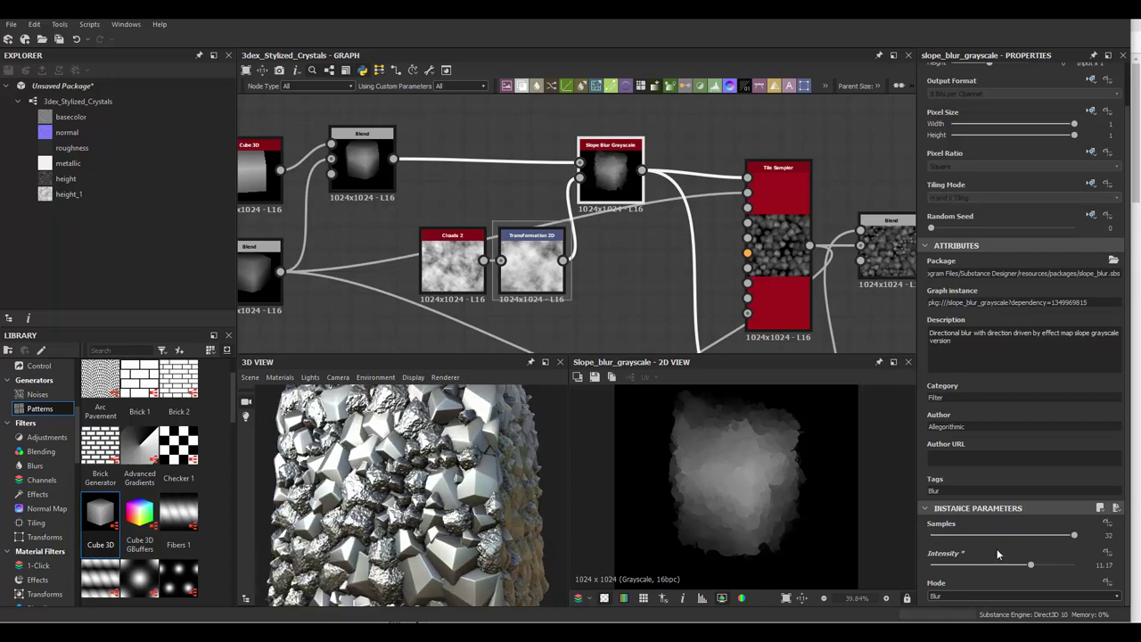
pyautogui.moveTo(1030, 565); pyautogui.dragTo(1106, 566)
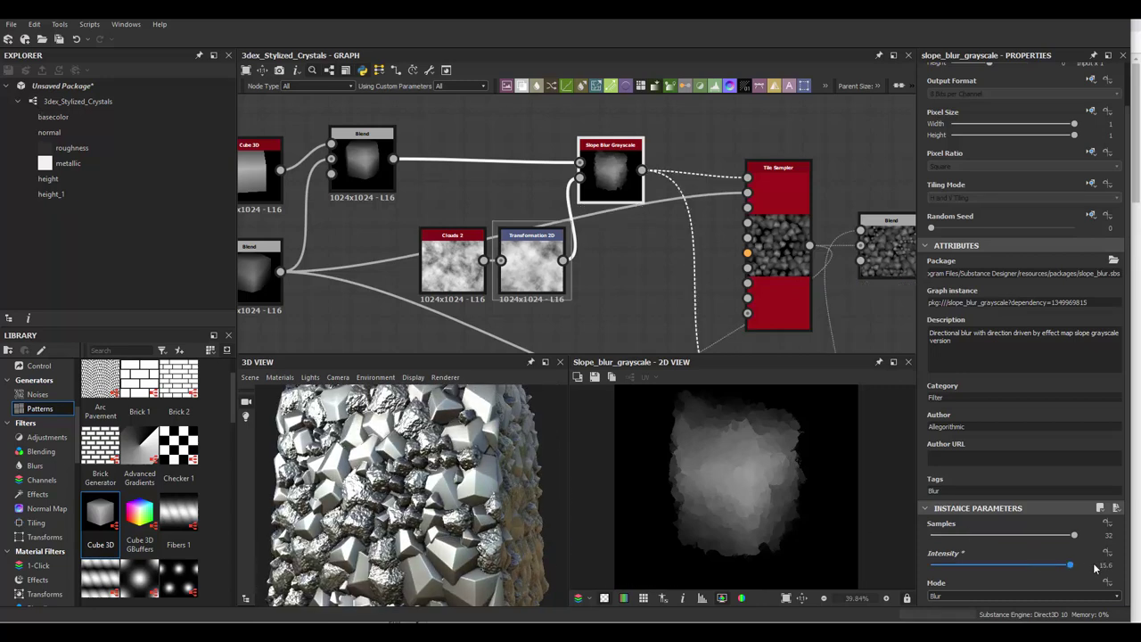
pyautogui.click(961, 607)
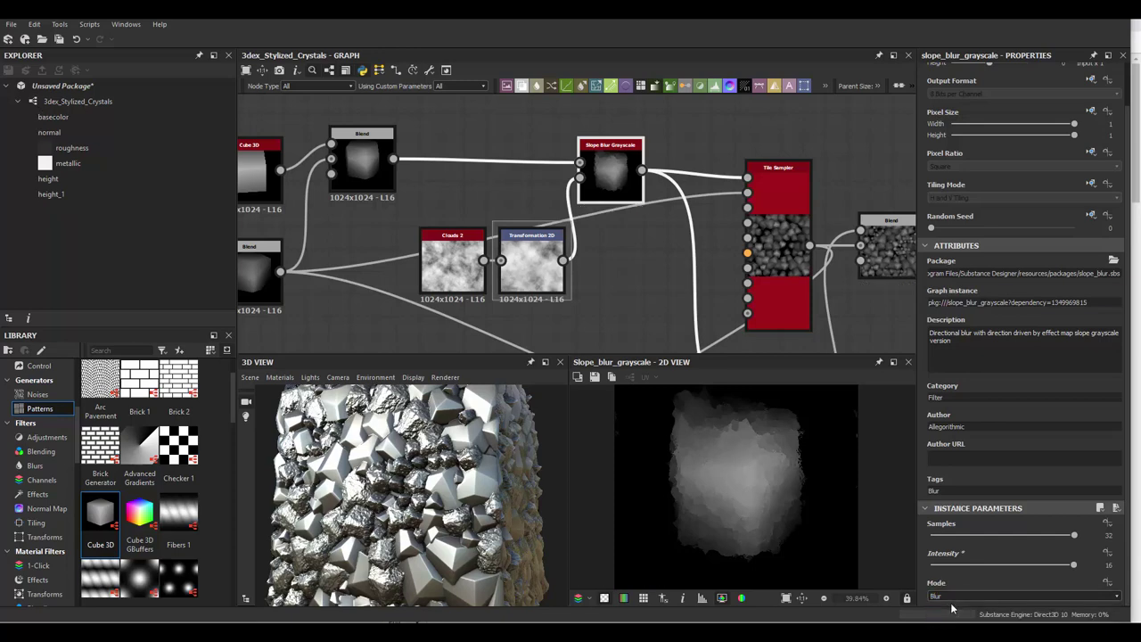
# Bring the slope blur into view and pull a new wire from its output
pyautogui.scroll(-3, 603, 234)
pyautogui.scroll(2, 610, 165)
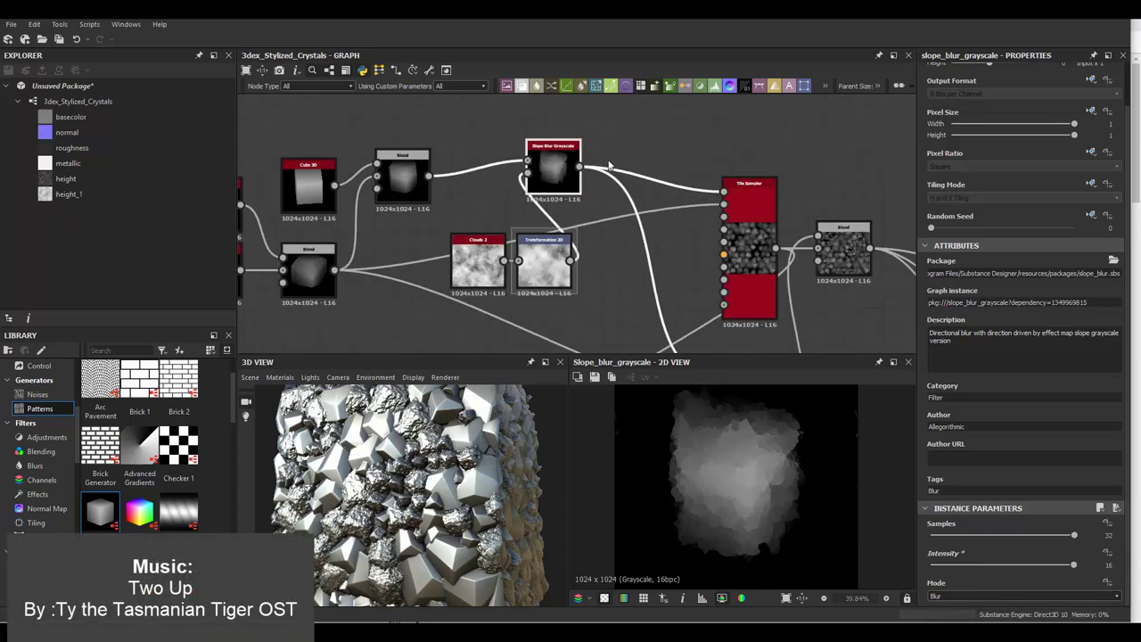
pyautogui.moveTo(605, 196); pyautogui.dragTo(628, 160, button='middle')
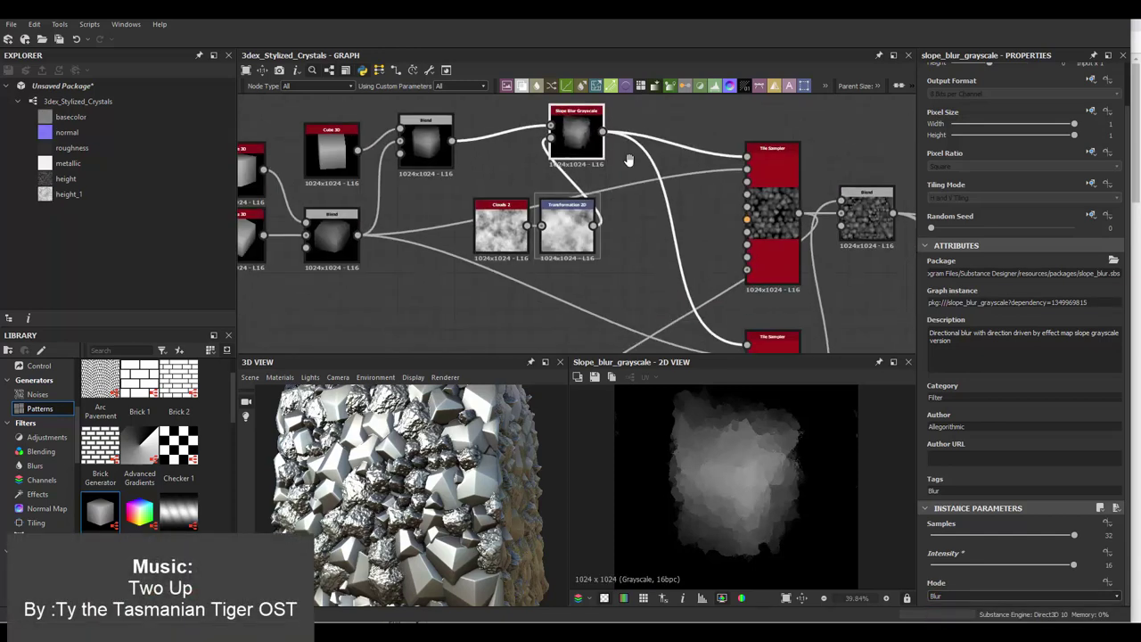
pyautogui.moveTo(452, 145); pyautogui.dragTo(771, 348)
pyautogui.moveTo(667, 249); pyautogui.dragTo(668, 264, button='middle')
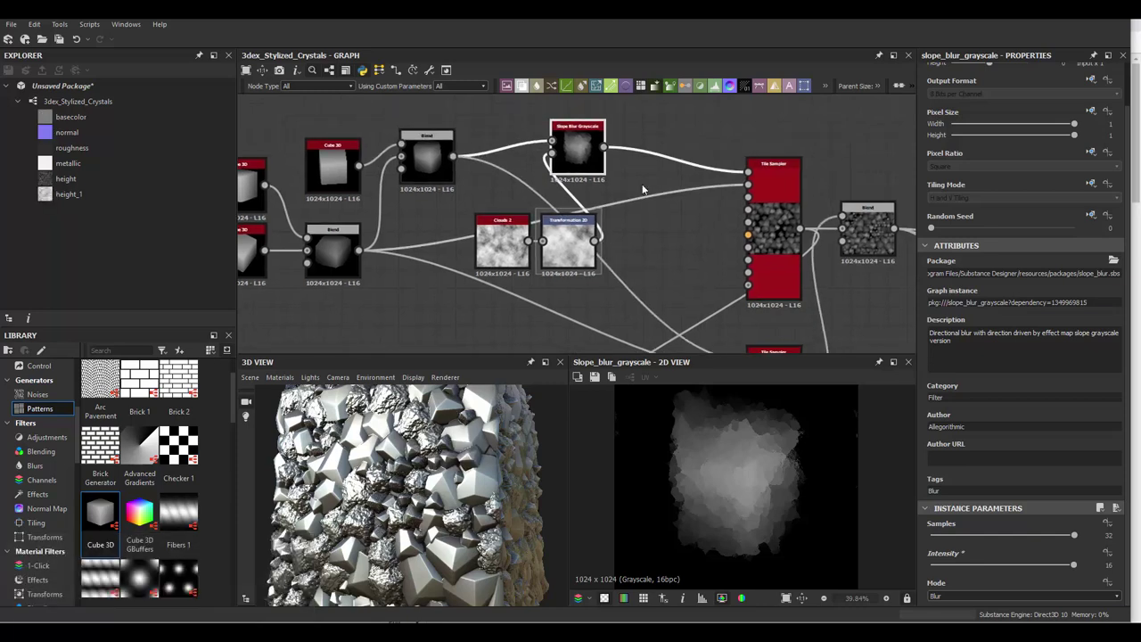
# Insert a Blur HQ Grayscale node after the Slope Blur with Intensity 2.58
pyautogui.press('space')
pyautogui.write('blur')
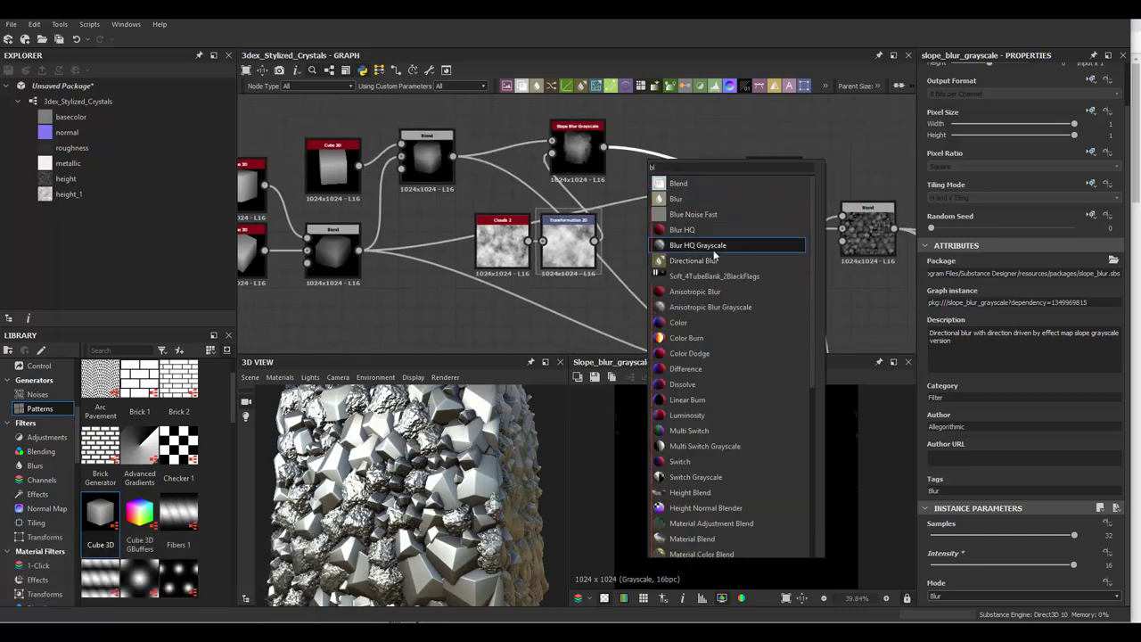
pyautogui.click(713, 244)
pyautogui.moveTo(664, 190); pyautogui.dragTo(641, 153)
pyautogui.scroll(3, 409, 486)
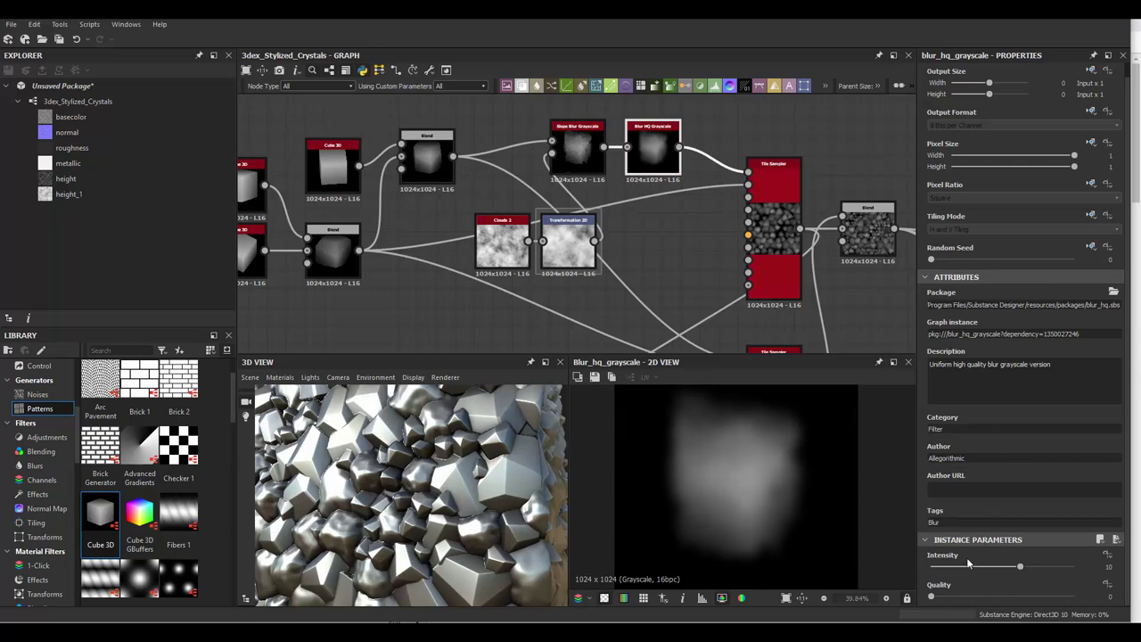
pyautogui.moveTo(949, 569); pyautogui.dragTo(955, 569)
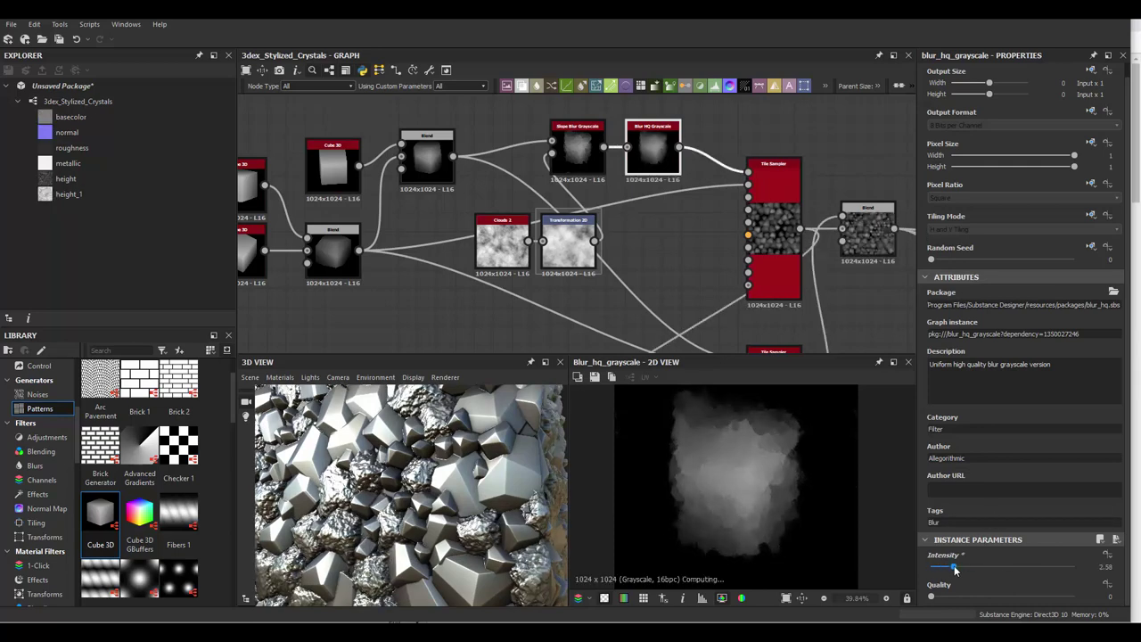
# Switch the 3D preview mesh to a sphere and orbit to inspect the crystals
pyautogui.scroll(-3, 410, 490)
pyautogui.scroll(-3, 410, 491)
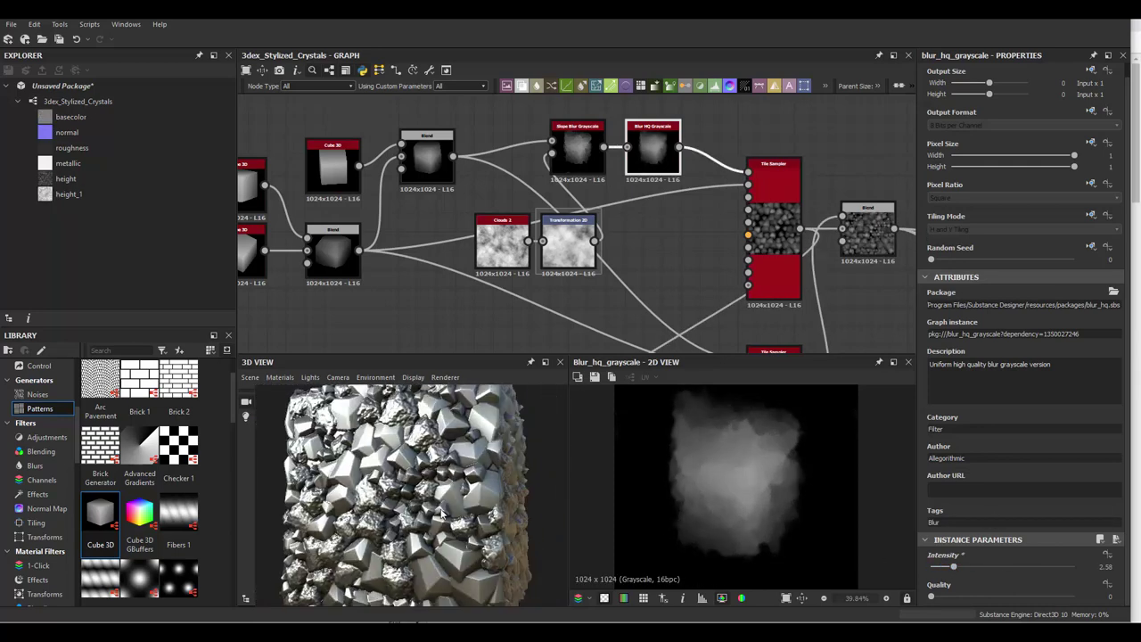
pyautogui.click(250, 377)
pyautogui.click(285, 262)
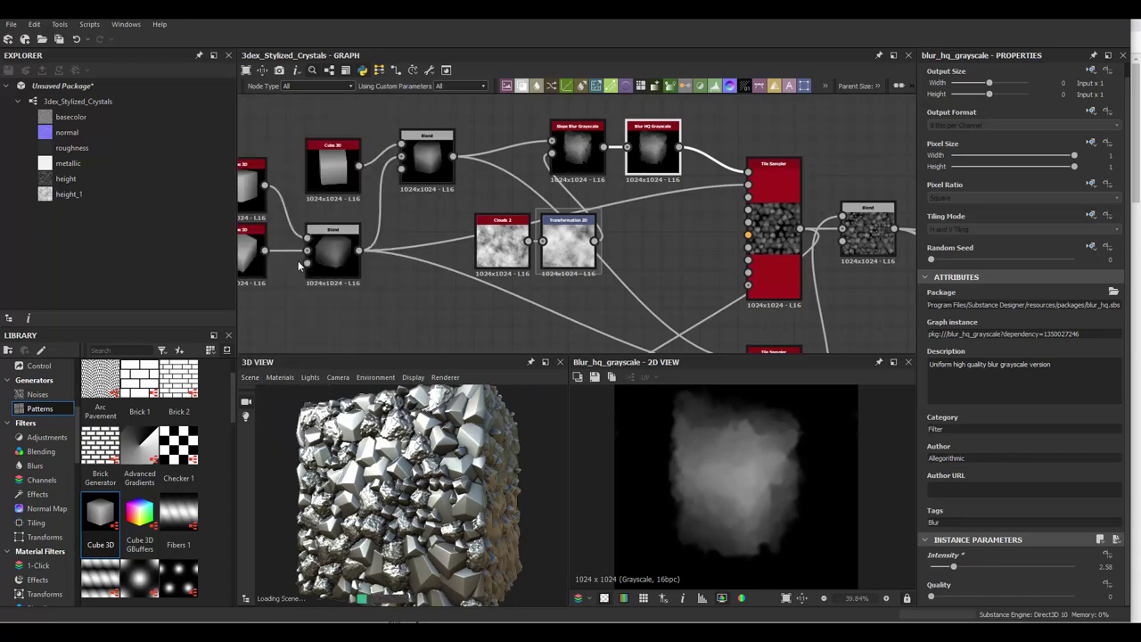
pyautogui.moveTo(460, 489)
pyautogui.mouseDown()
pyautogui.moveTo(326, 493)
pyautogui.moveTo(427, 467)
pyautogui.moveTo(457, 446)
pyautogui.moveTo(401, 473)
pyautogui.mouseUp()
# Lower the Slope Blur Grayscale intensity to 0.73
pyautogui.doubleClick(774, 223)
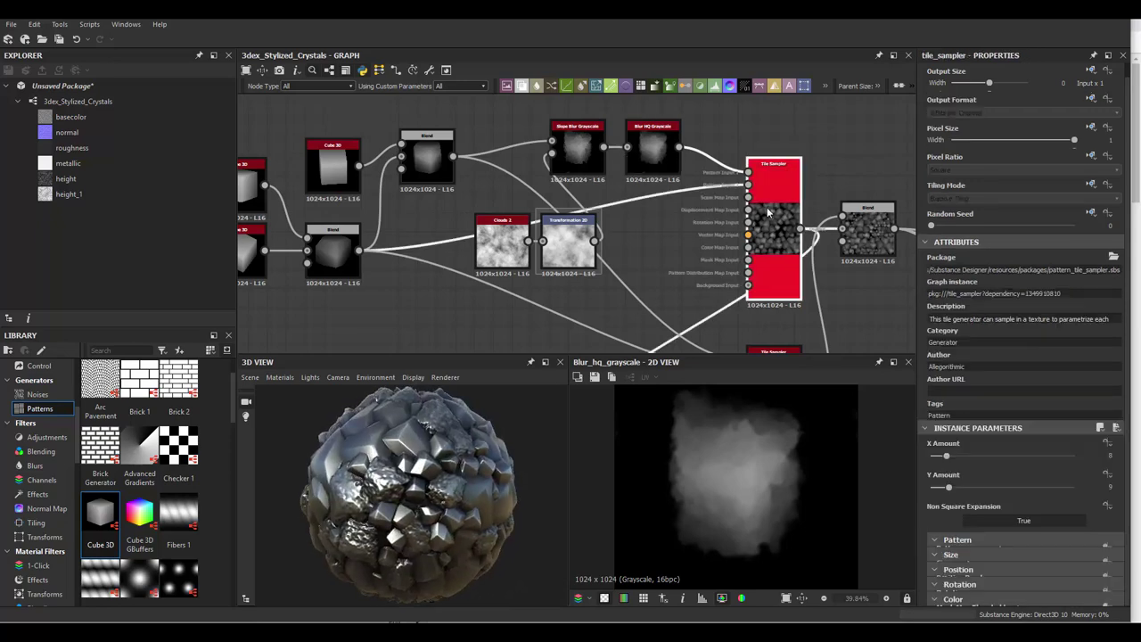
pyautogui.scroll(3, 772, 441)
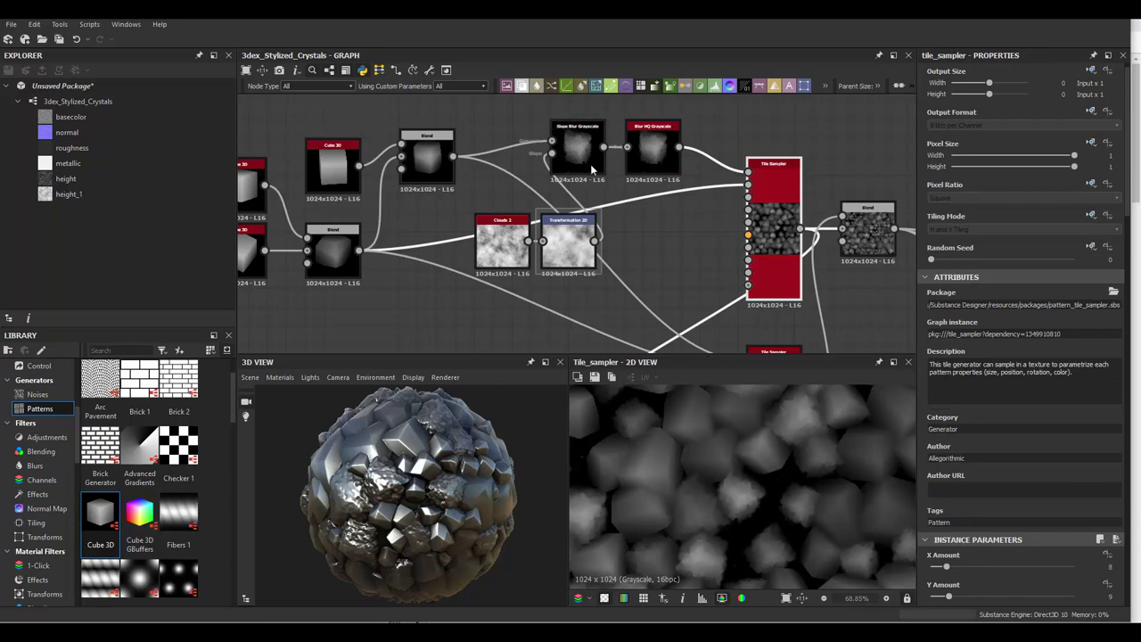
pyautogui.doubleClick(590, 164)
pyautogui.click(940, 597)
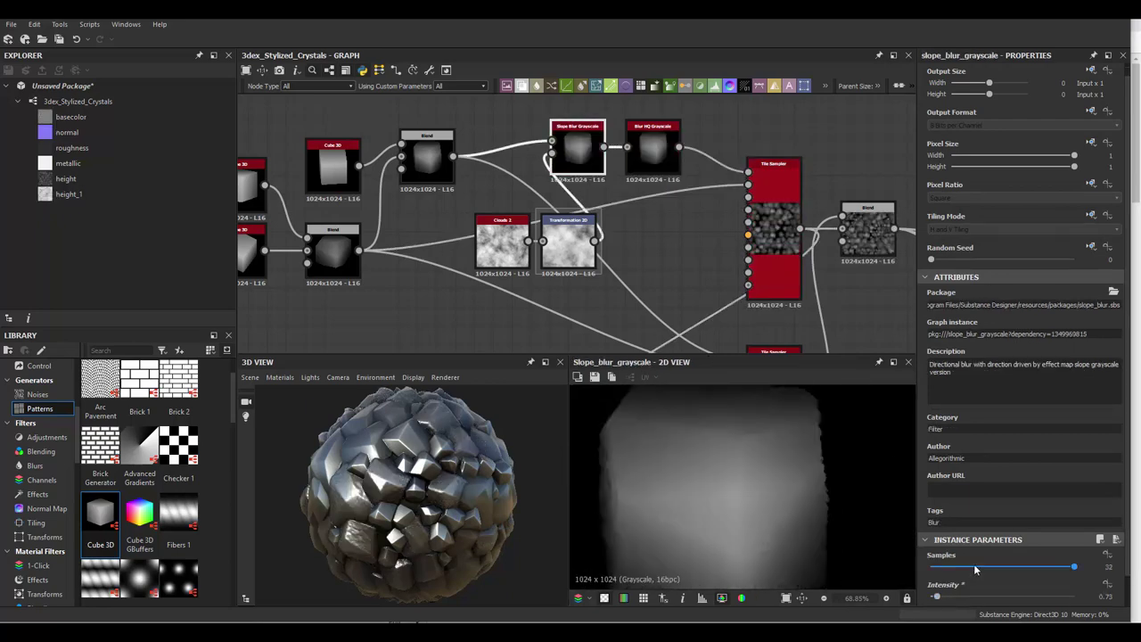
pyautogui.scroll(-1, 937, 588)
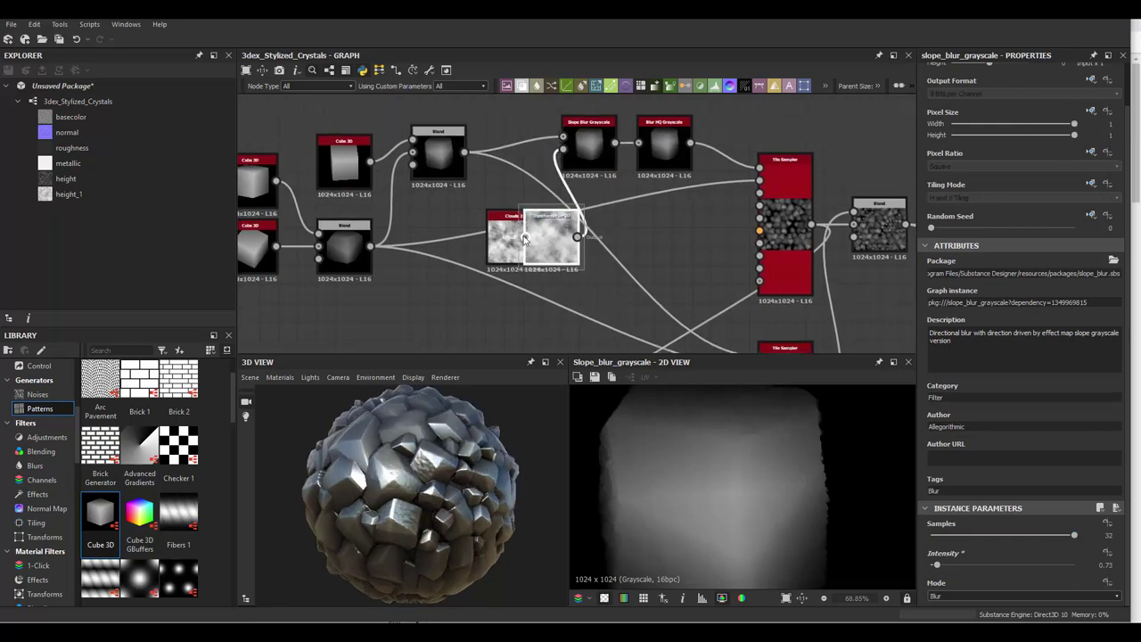
# Rearrange the Clouds 2, Transformation 2D and Blend nodes to the upper left
pyautogui.moveTo(453, 506); pyautogui.dragTo(388, 452)
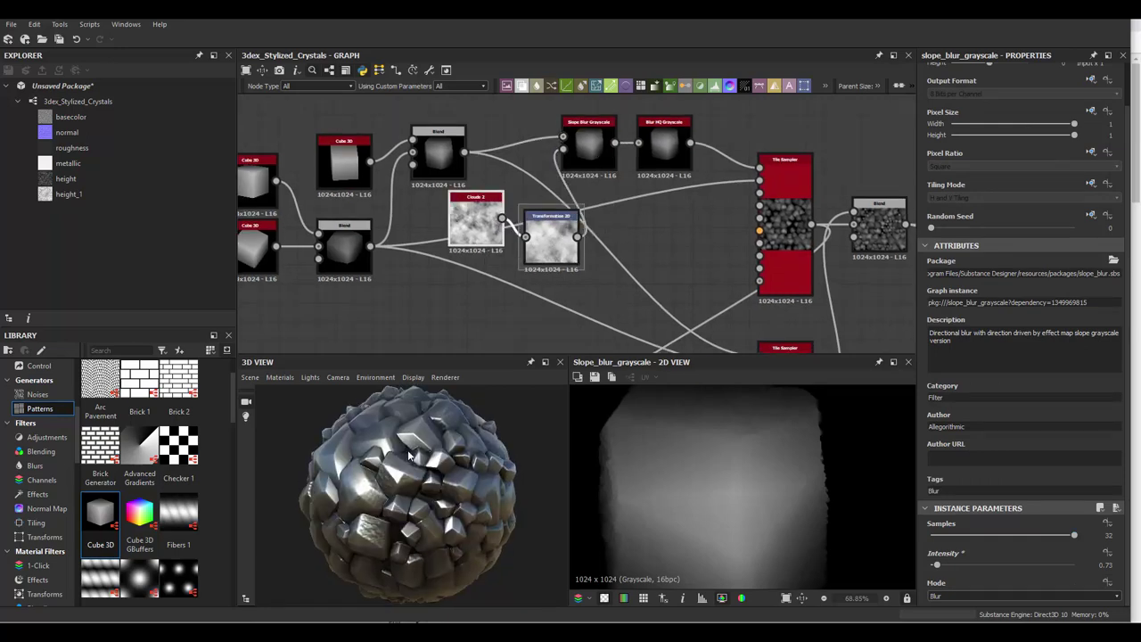
pyautogui.moveTo(549, 247); pyautogui.dragTo(600, 229, button='middle')
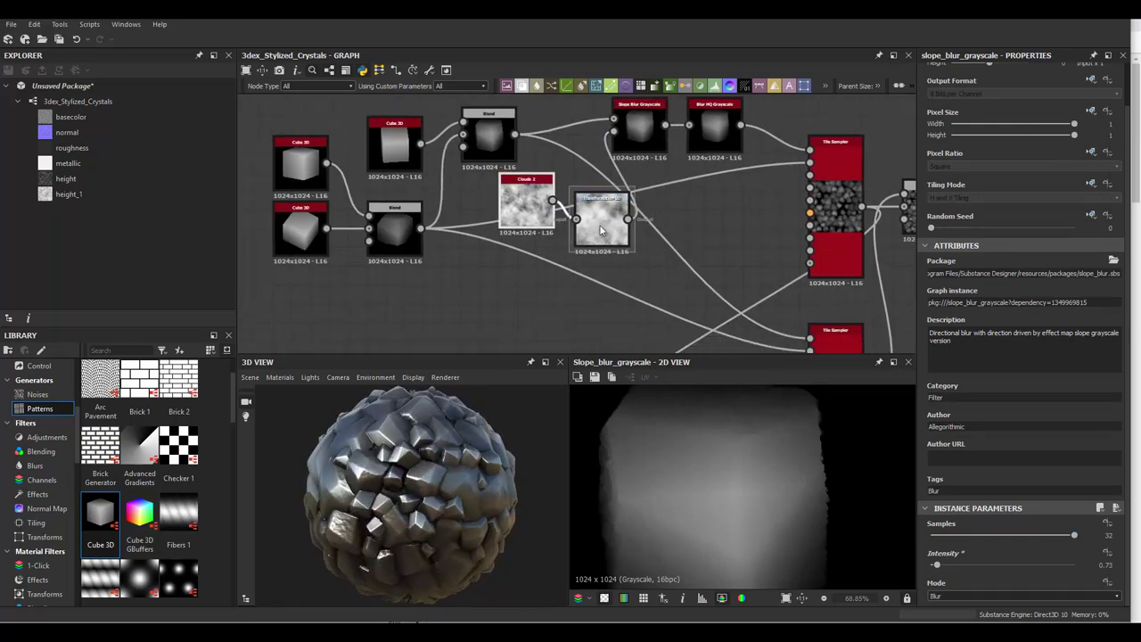
pyautogui.moveTo(500, 151); pyautogui.dragTo(481, 122)
pyautogui.moveTo(579, 154); pyautogui.dragTo(585, 167, button='middle')
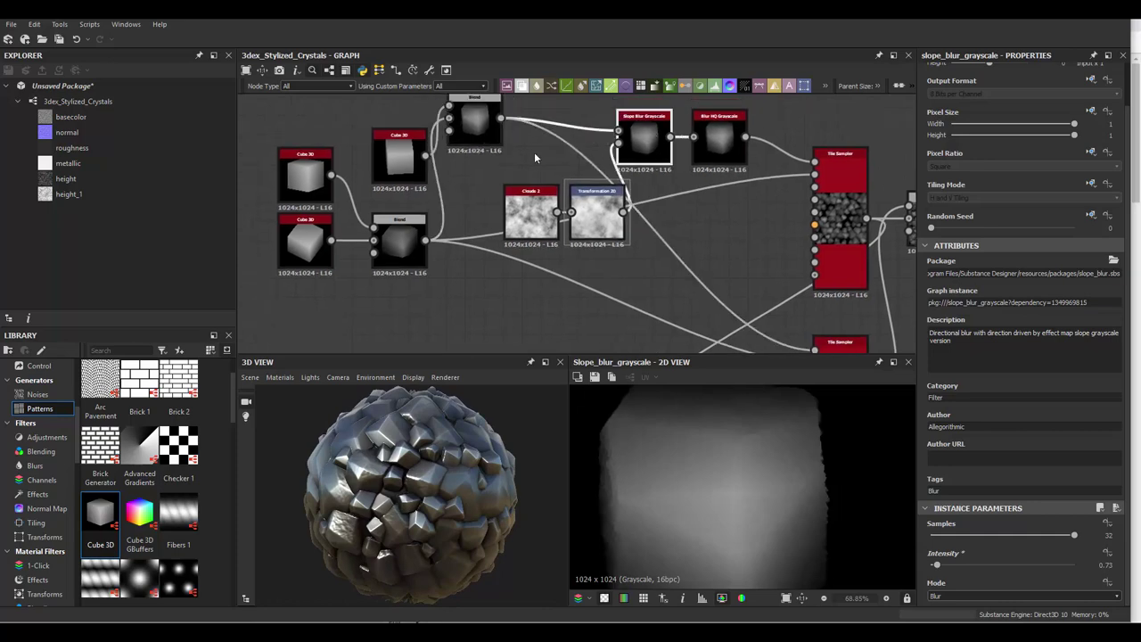
# Place a Slope Blur Grayscale below the cloud nodes and wire it into the lower Blend
pyautogui.moveTo(642, 142)
pyautogui.mouseDown()
pyautogui.moveTo(583, 220)
pyautogui.moveTo(532, 333)
pyautogui.mouseUp()
pyautogui.moveTo(504, 234); pyautogui.dragTo(513, 214, button='middle')
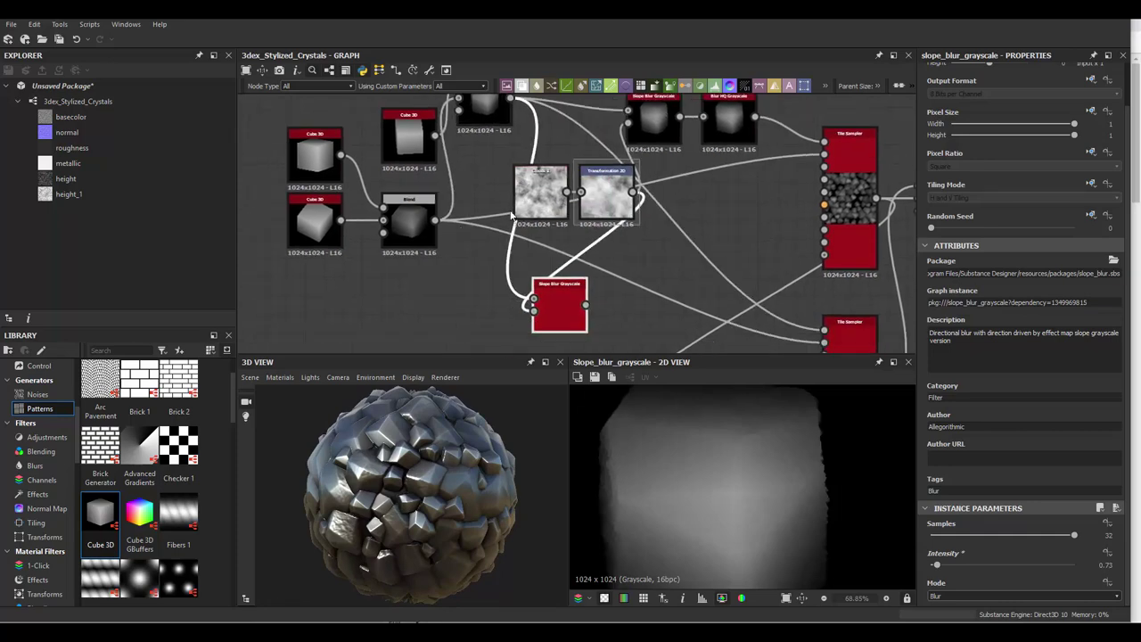
pyautogui.scroll(-3, 649, 273)
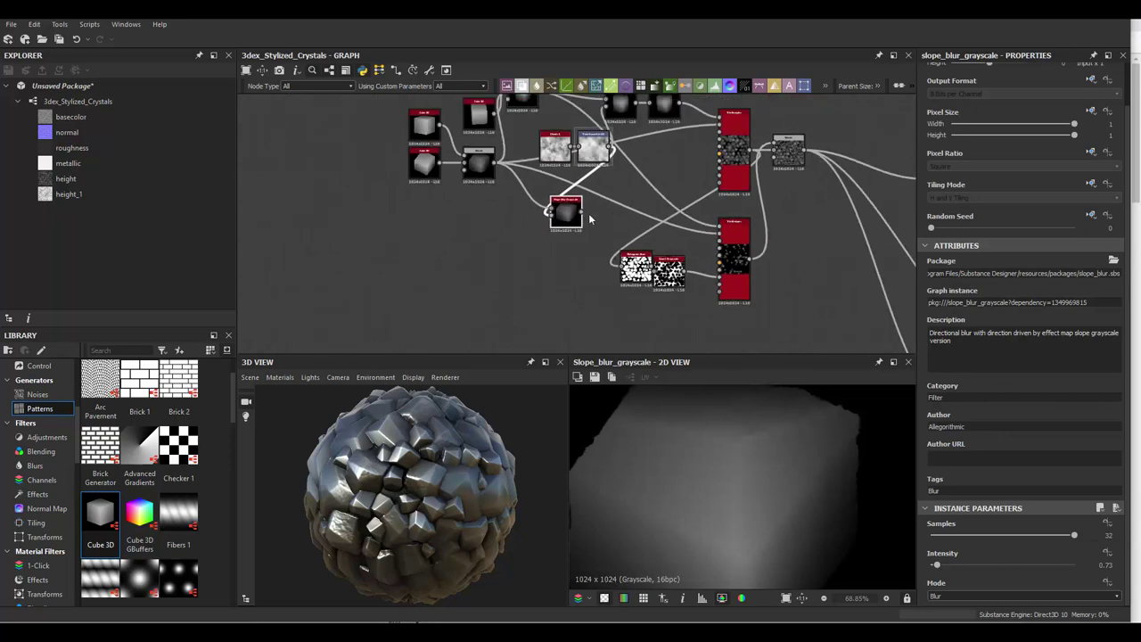
pyautogui.moveTo(581, 229); pyautogui.dragTo(730, 252)
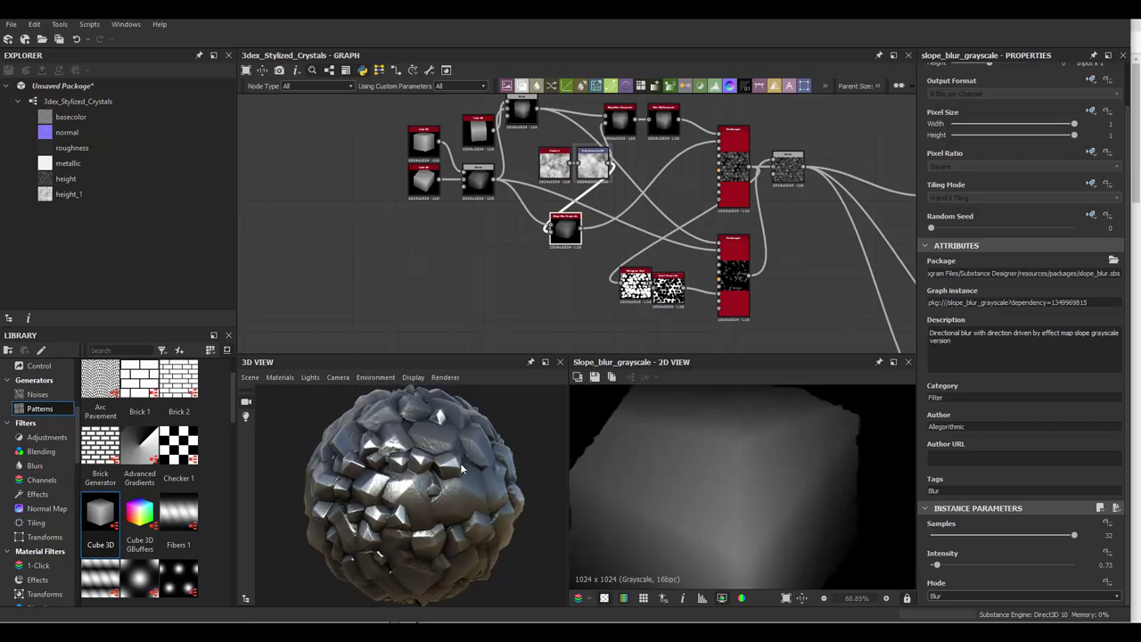
pyautogui.scroll(-3, 675, 203)
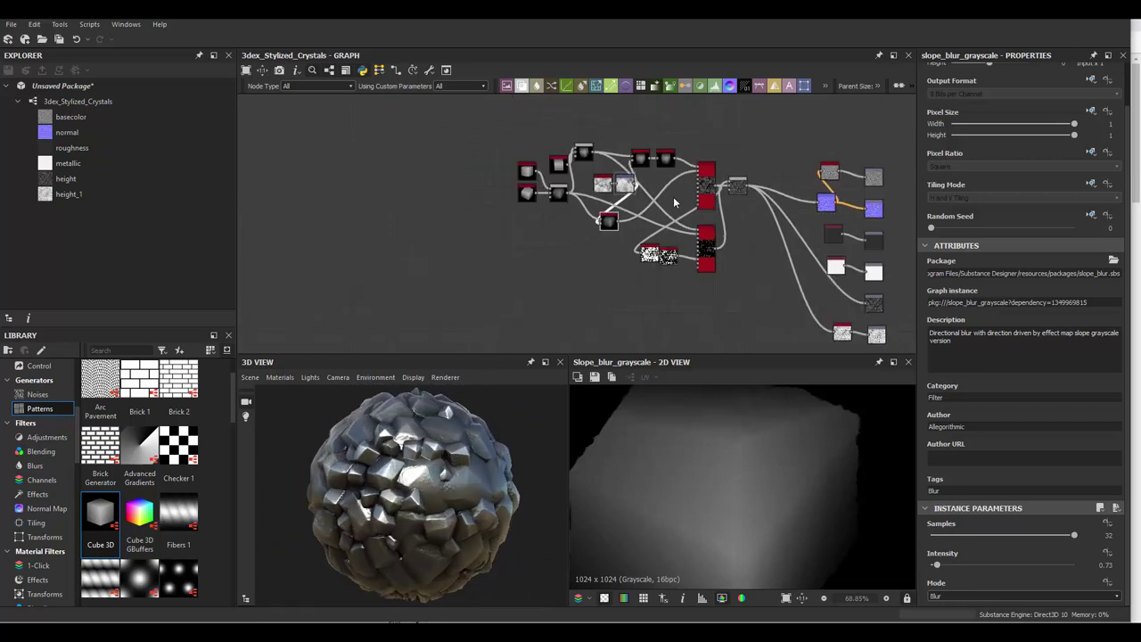
# Insert a Gradient Map node after Curvature Smooth in the Base Color chain
pyautogui.scroll(5, 641, 196)
pyautogui.doubleClick(639, 194)
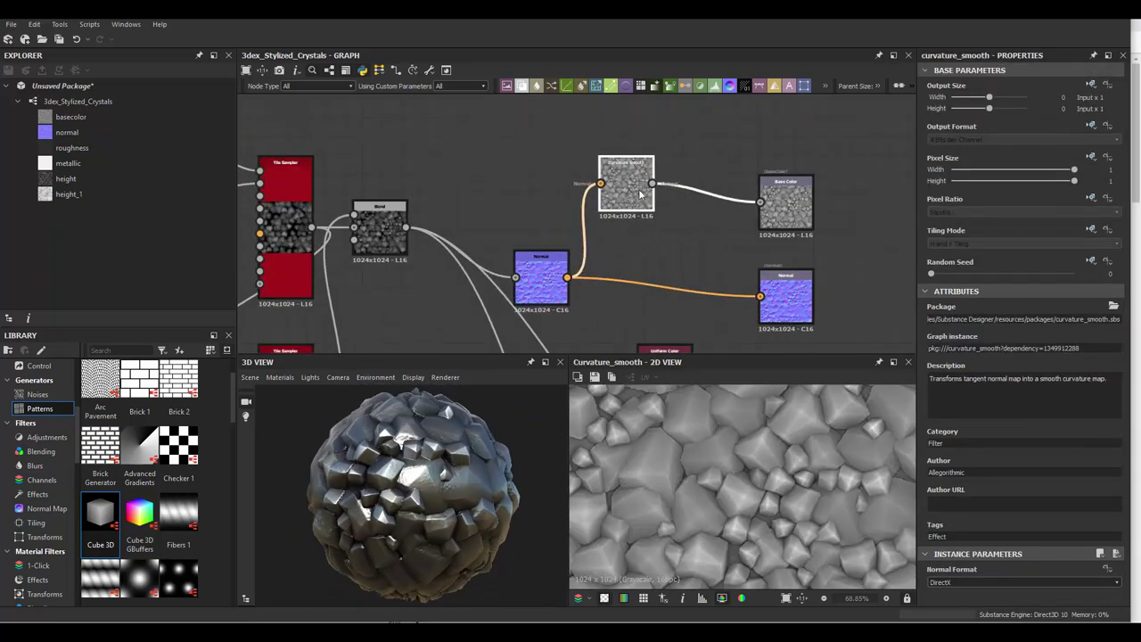
pyautogui.press('space')
pyautogui.click(706, 256)
pyautogui.click(1029, 389)
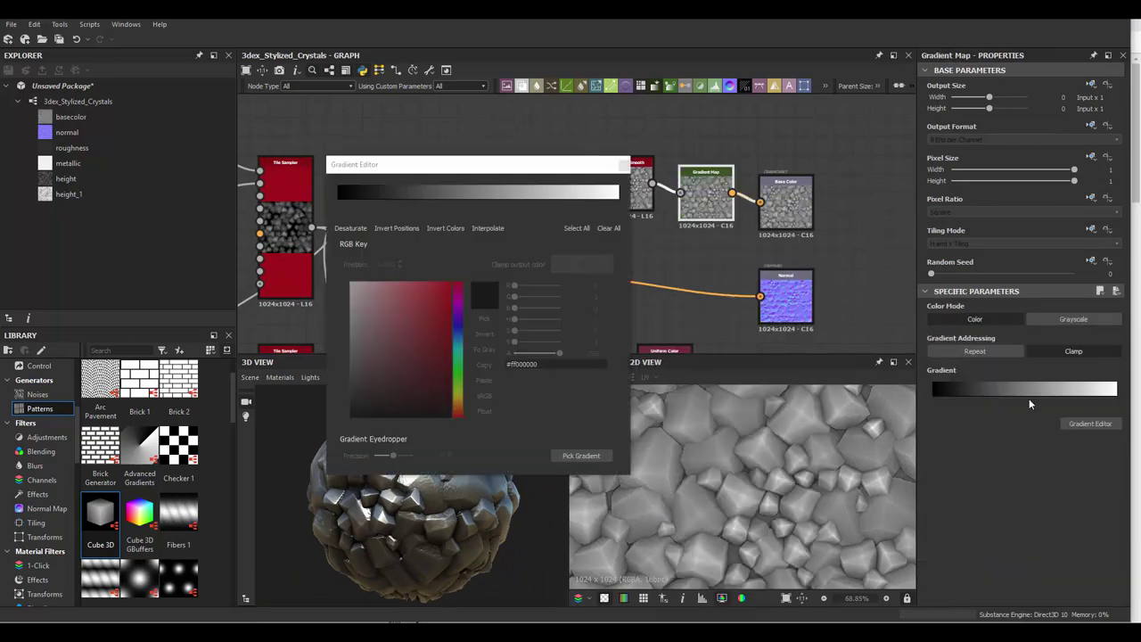
# Set gradient keys running near-black, violet, blue to pale mint, then close the editor
pyautogui.click(617, 201)
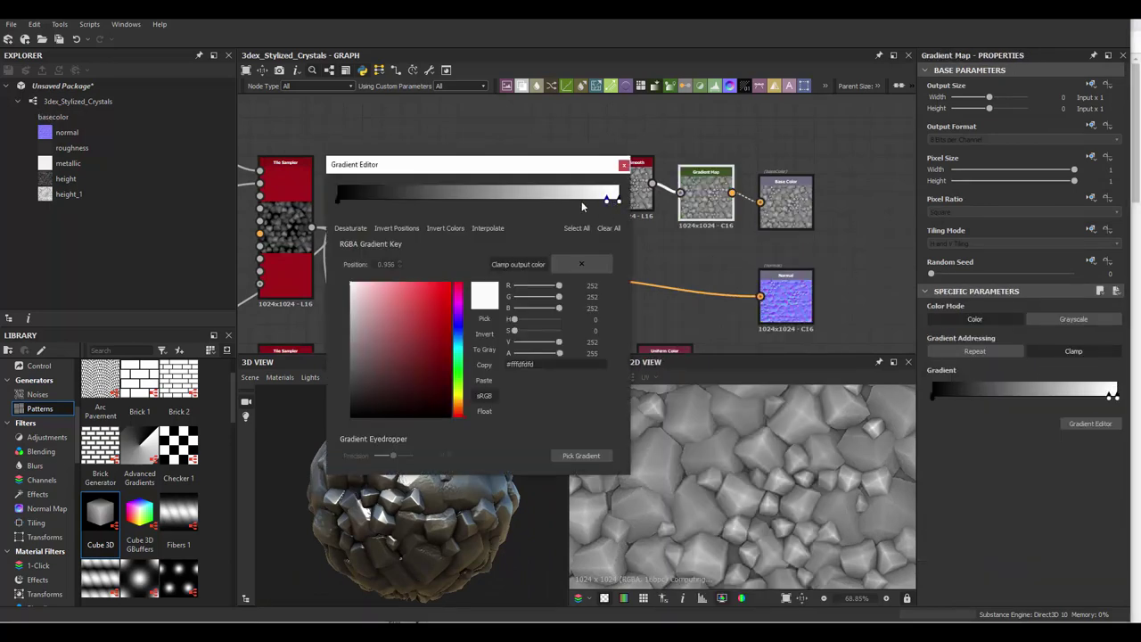
pyautogui.click(566, 198)
pyautogui.click(404, 297)
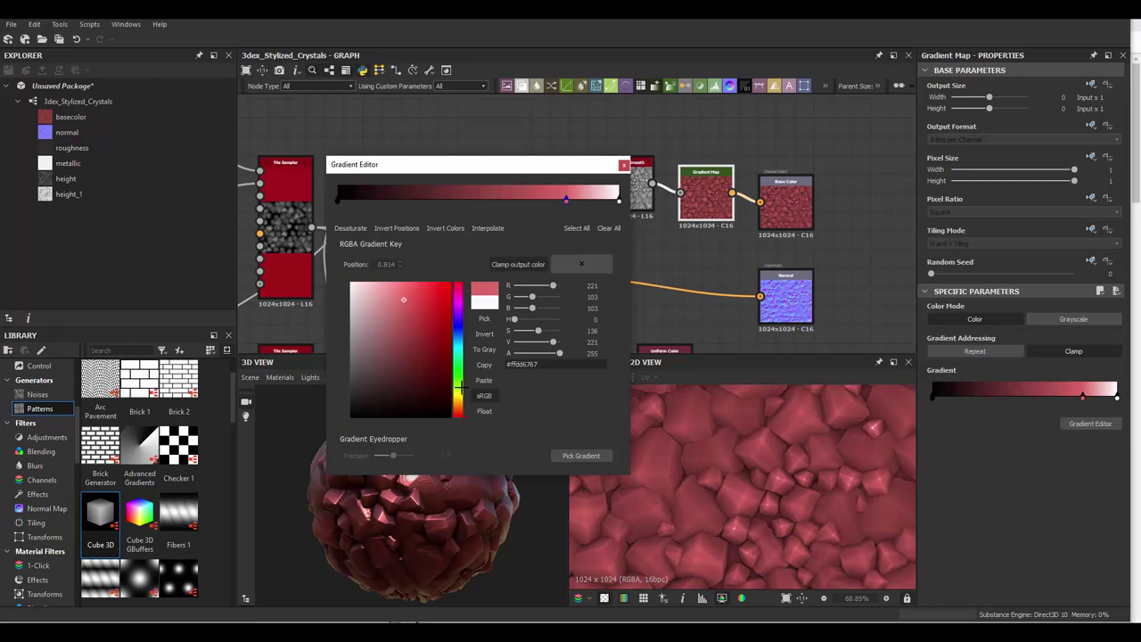
pyautogui.moveTo(461, 385); pyautogui.dragTo(461, 339)
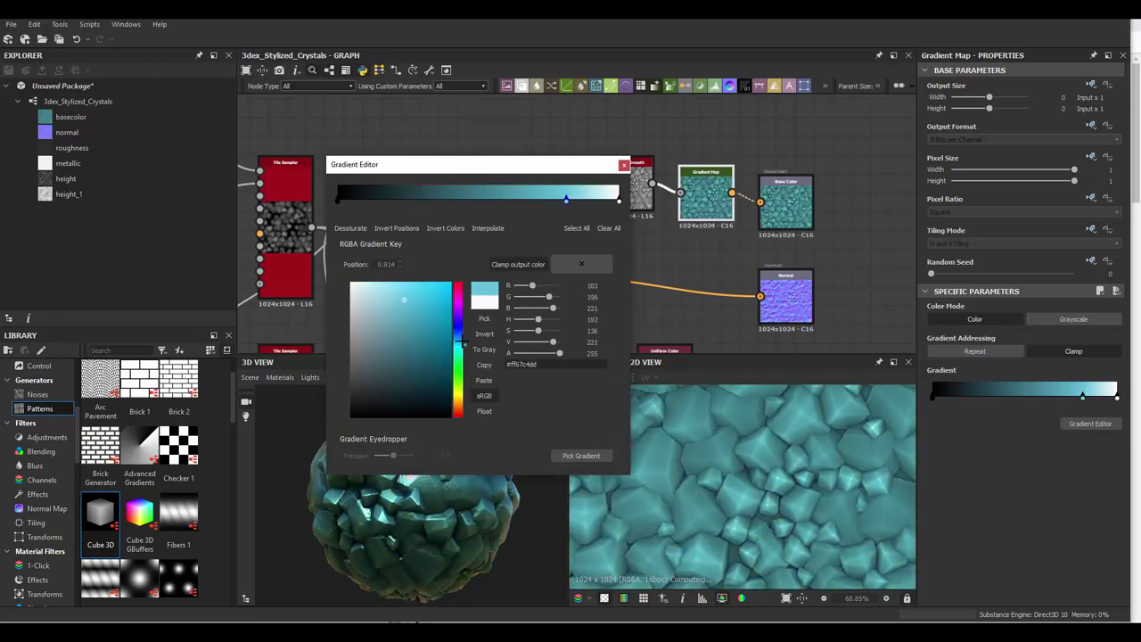
pyautogui.moveTo(412, 292); pyautogui.dragTo(413, 303)
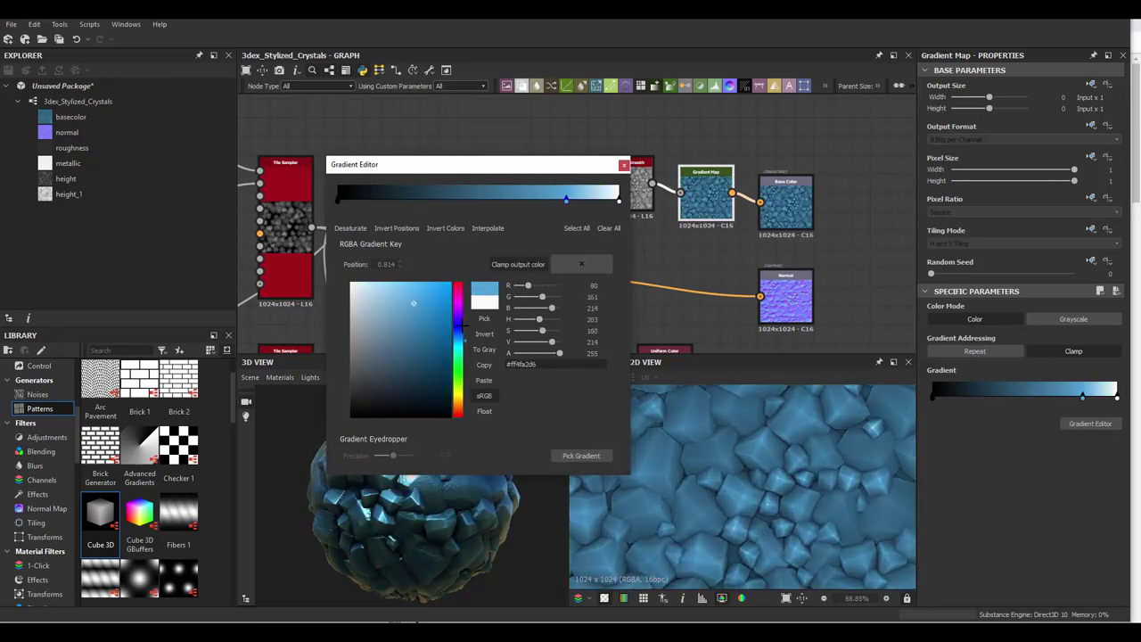
pyautogui.moveTo(463, 339); pyautogui.dragTo(461, 328)
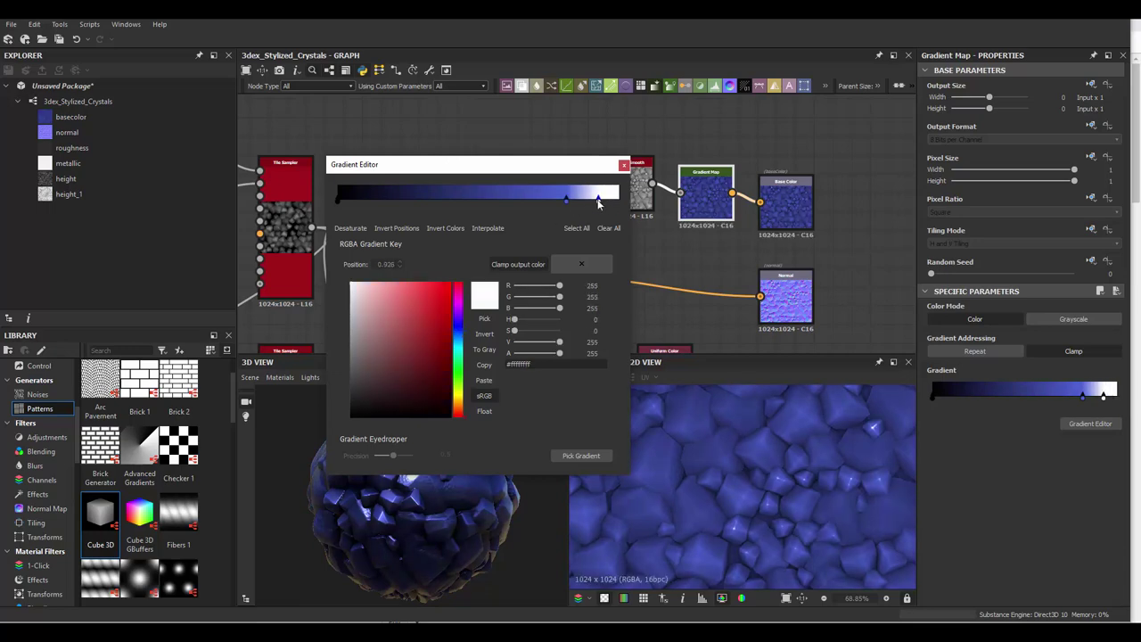
pyautogui.moveTo(549, 204); pyautogui.dragTo(506, 204)
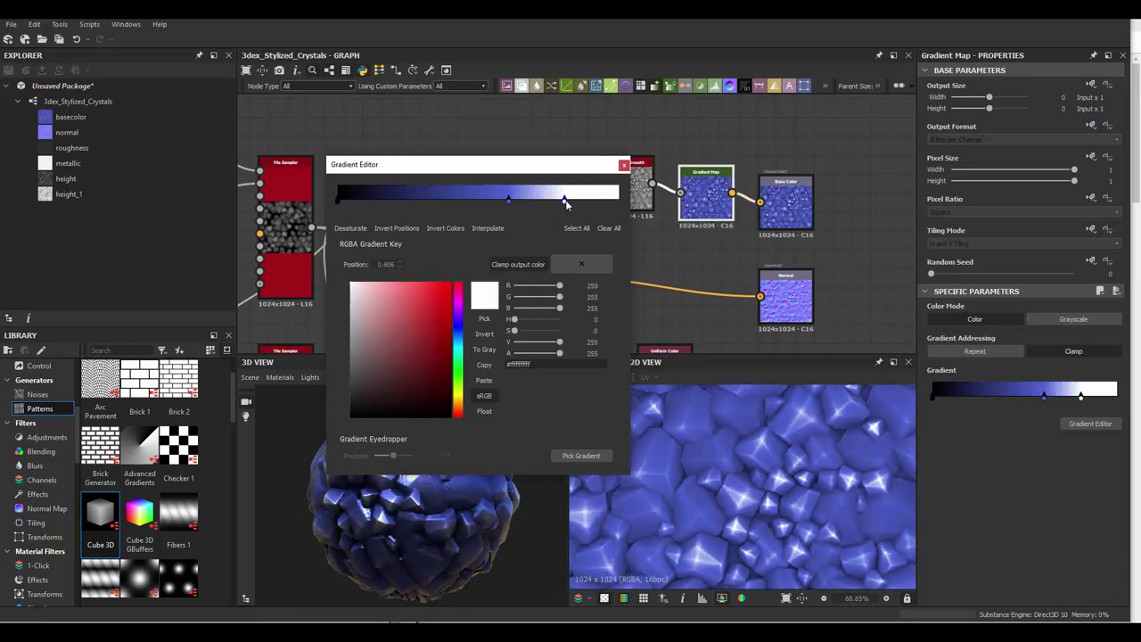
pyautogui.moveTo(376, 288); pyautogui.dragTo(371, 281)
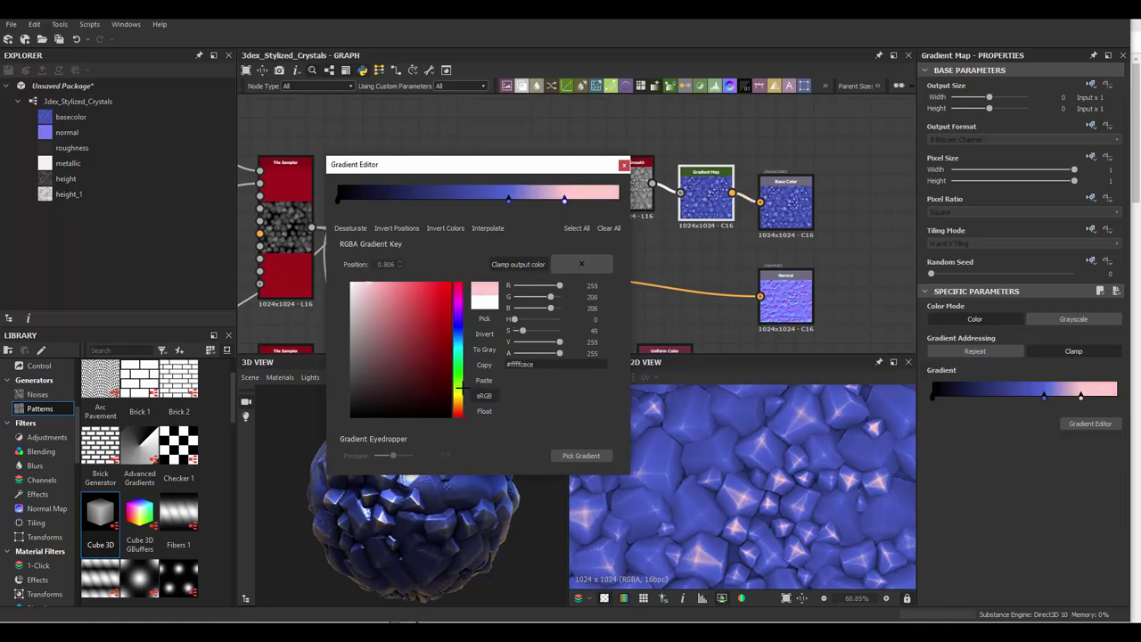
pyautogui.moveTo(460, 387); pyautogui.dragTo(460, 398)
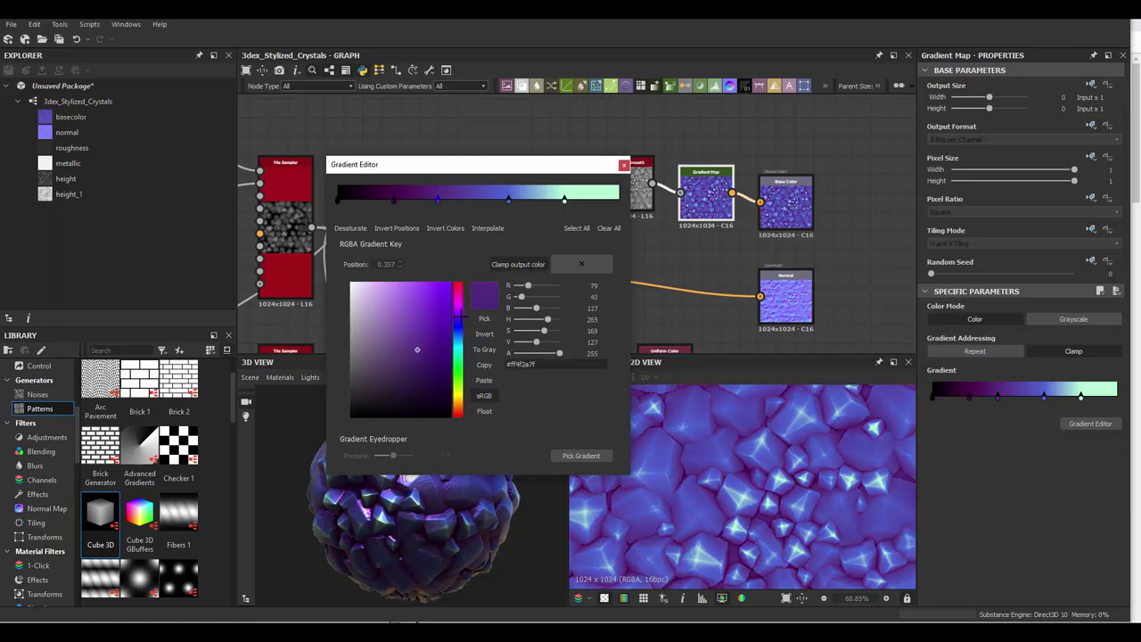
pyautogui.scroll(-3, 750, 447)
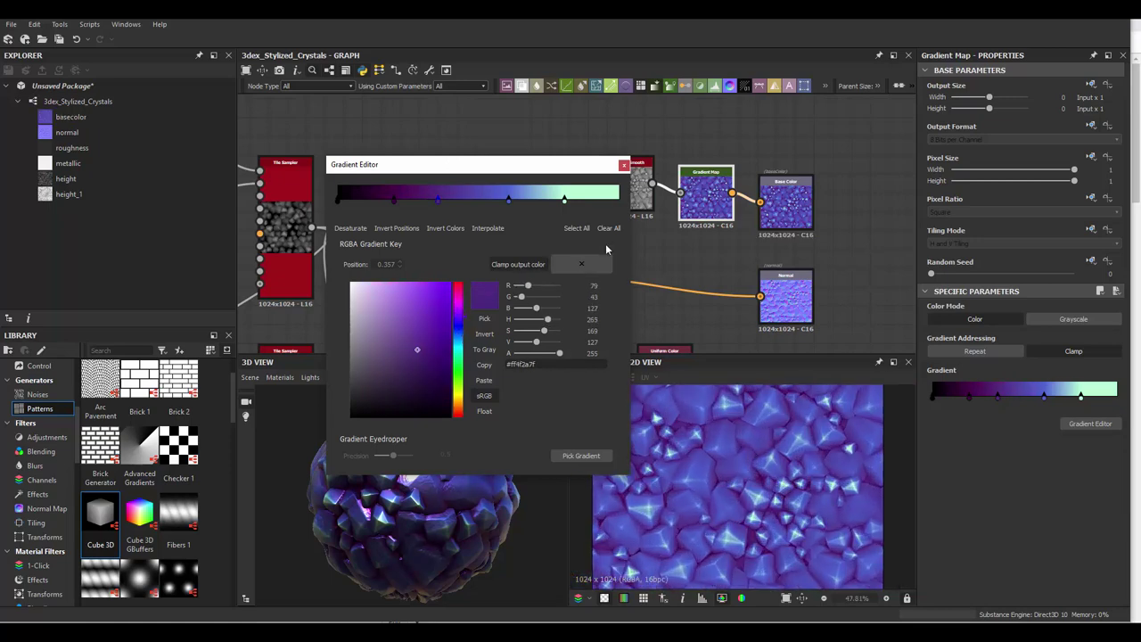
pyautogui.click(623, 164)
pyautogui.moveTo(401, 490); pyautogui.dragTo(419, 482)
# Duplicate the Base Color output node and place the copy above the original
pyautogui.scroll(-2, 413, 481)
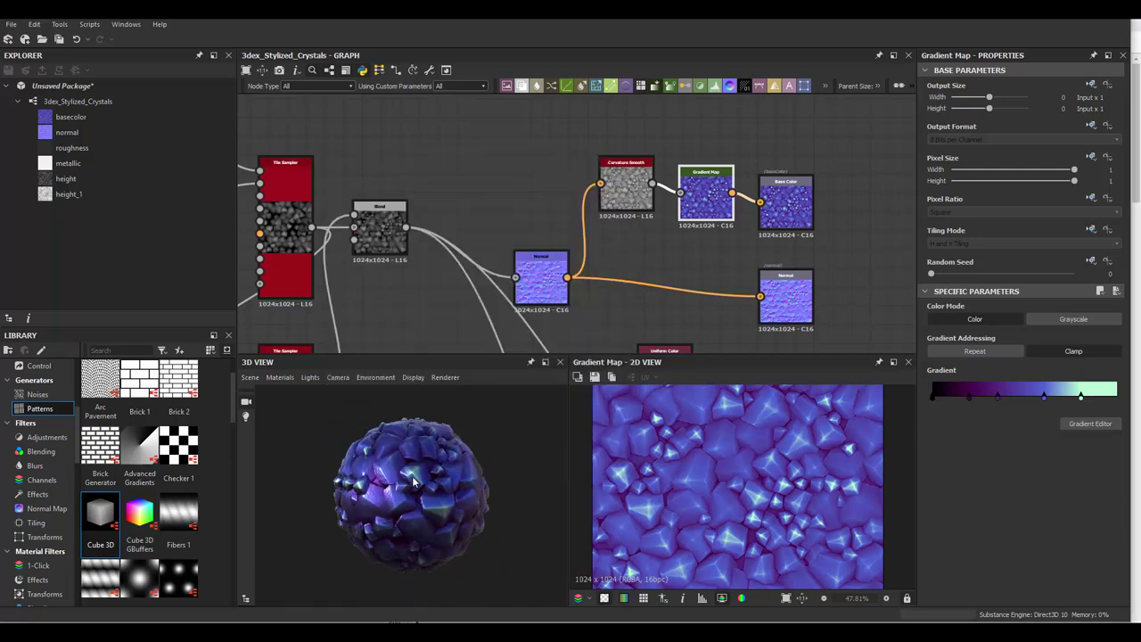
pyautogui.moveTo(413, 481)
pyautogui.mouseDown()
pyautogui.moveTo(428, 479)
pyautogui.moveTo(393, 461)
pyautogui.moveTo(376, 493)
pyautogui.moveTo(393, 481)
pyautogui.mouseUp()
pyautogui.scroll(3, 726, 259)
pyautogui.click(725, 258)
pyautogui.hotkey('ctrl', 'd')
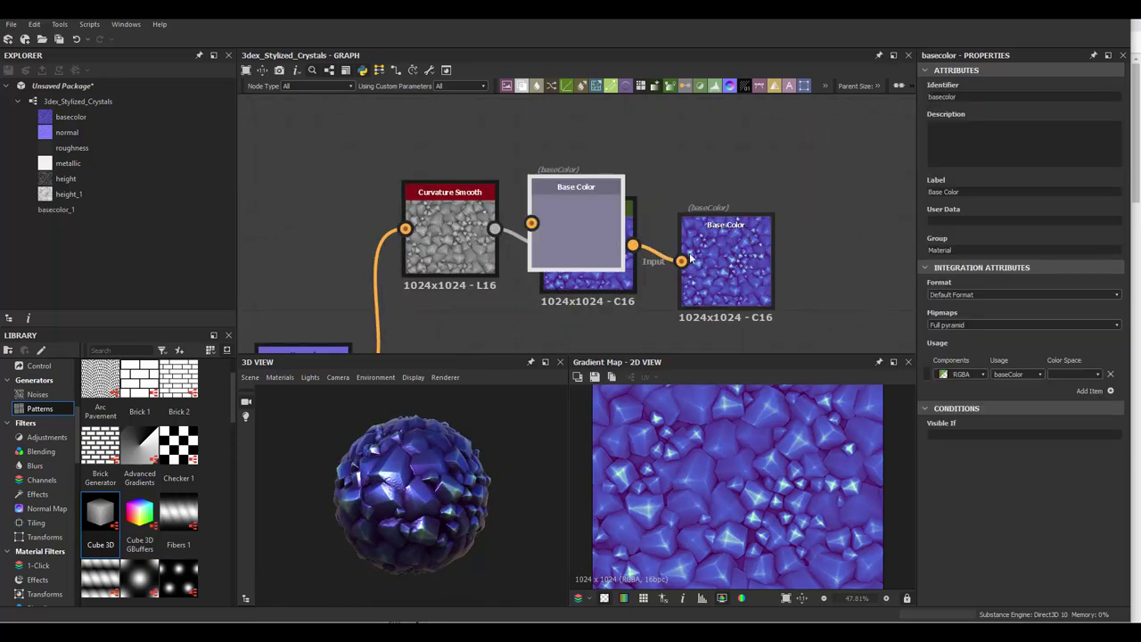
pyautogui.click(729, 154)
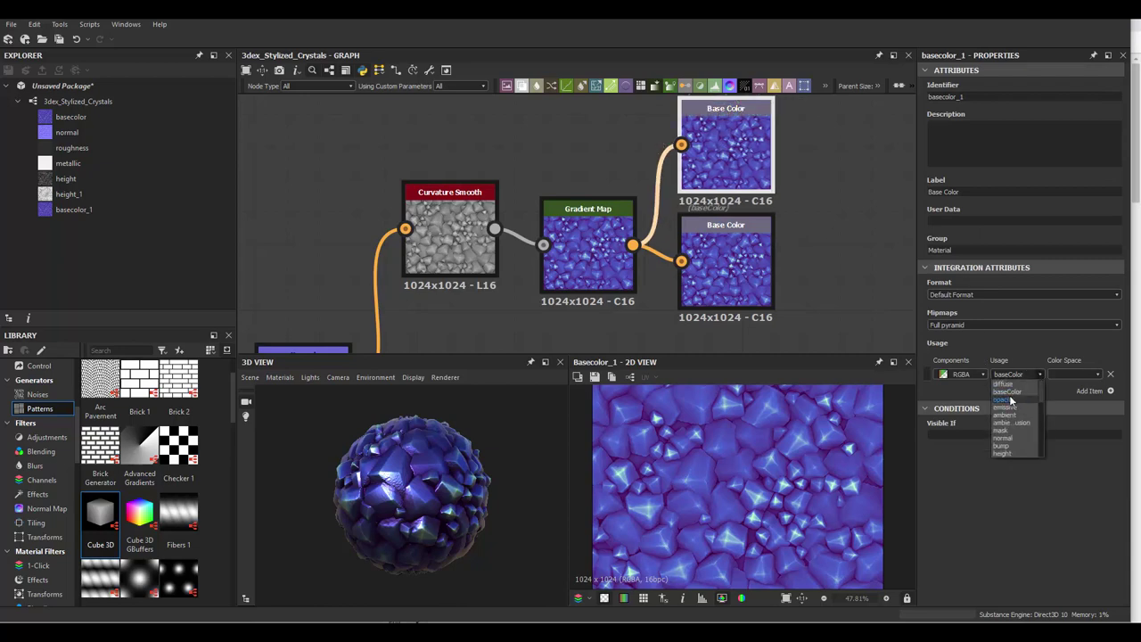
# Show a single channel on the preview sphere and wire the Gradient Map into the new output
pyautogui.rightClick(418, 479)
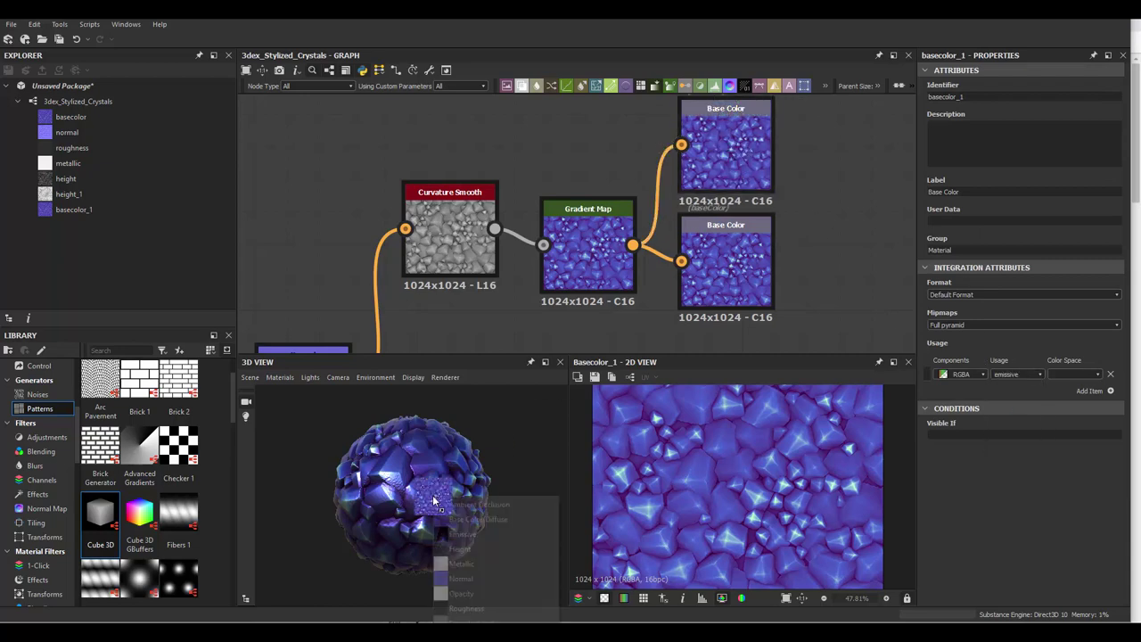
pyautogui.click(473, 533)
pyautogui.moveTo(601, 164); pyautogui.dragTo(623, 204, button='middle')
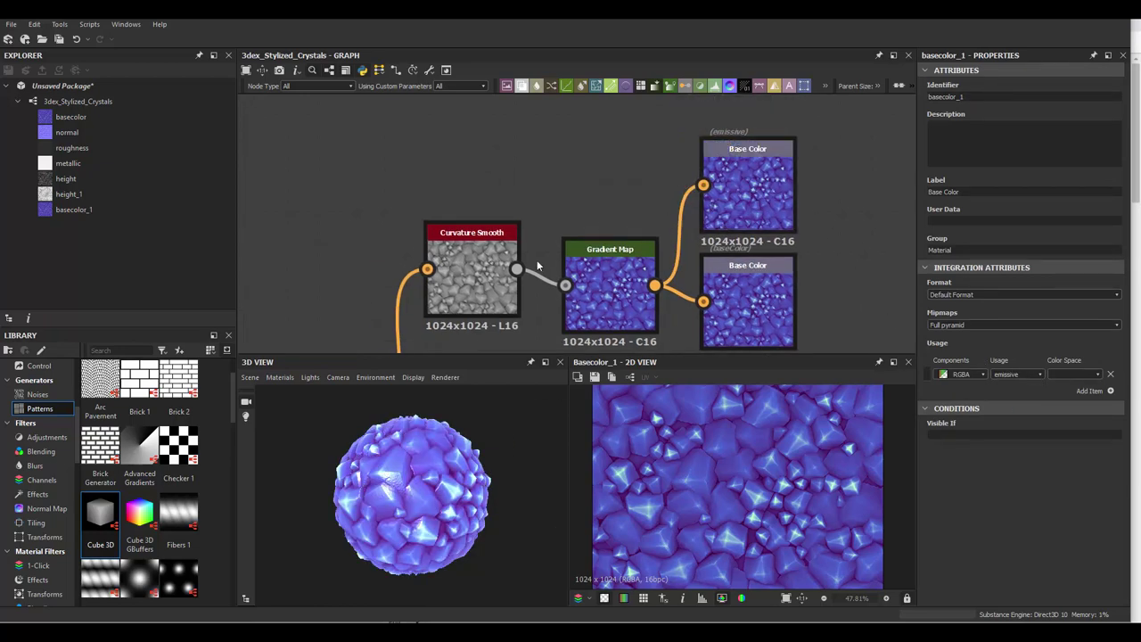
pyautogui.moveTo(728, 190); pyautogui.dragTo(703, 186)
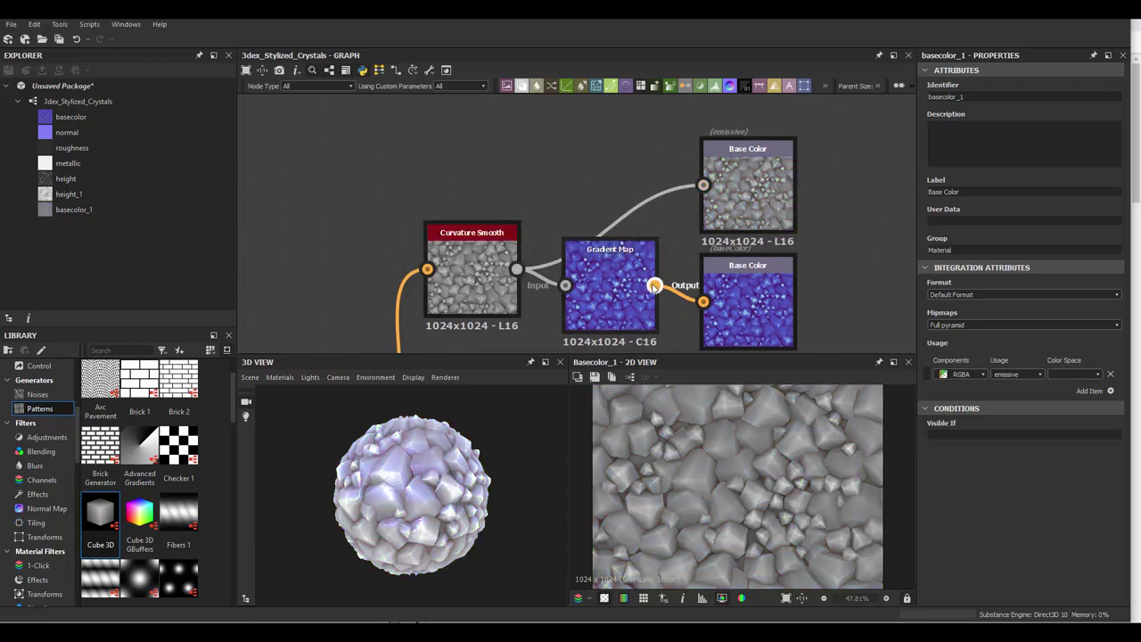
pyautogui.moveTo(653, 285); pyautogui.dragTo(704, 185)
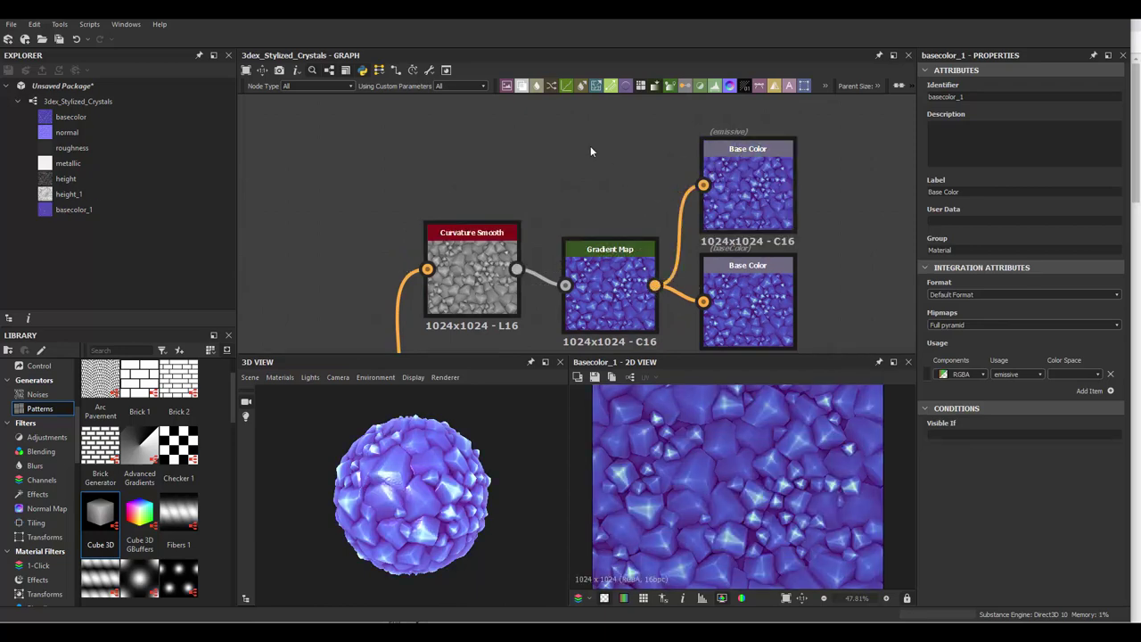
# Add a second Gradient Map driving the emissive output, moving its blue stop toward the dark end
pyautogui.scroll(-3, 608, 192)
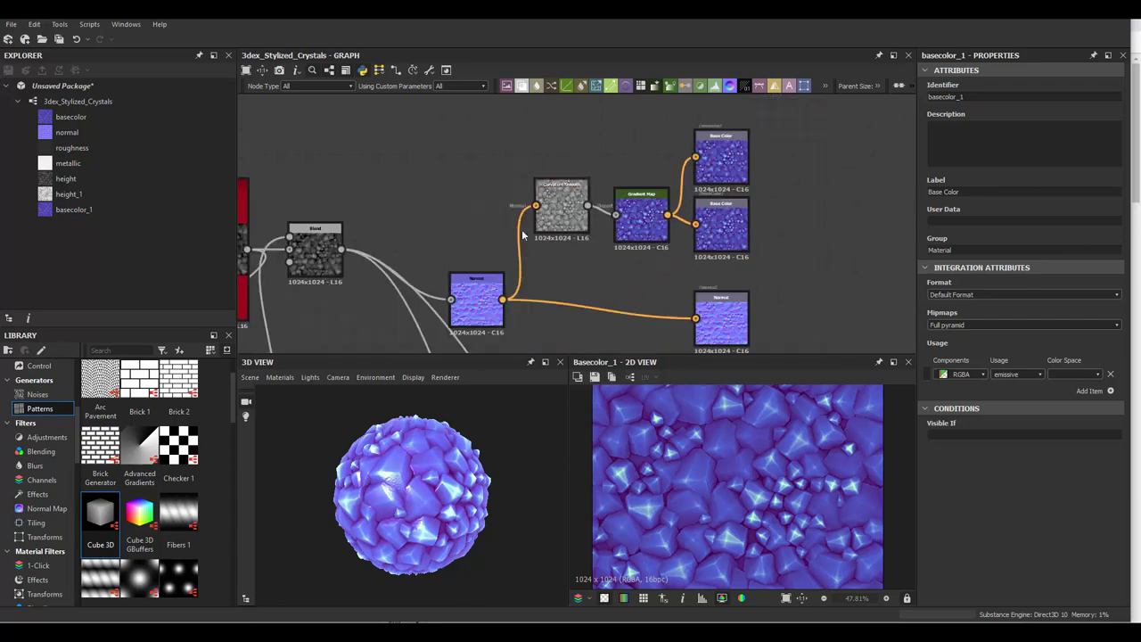
pyautogui.moveTo(695, 157); pyautogui.dragTo(559, 206)
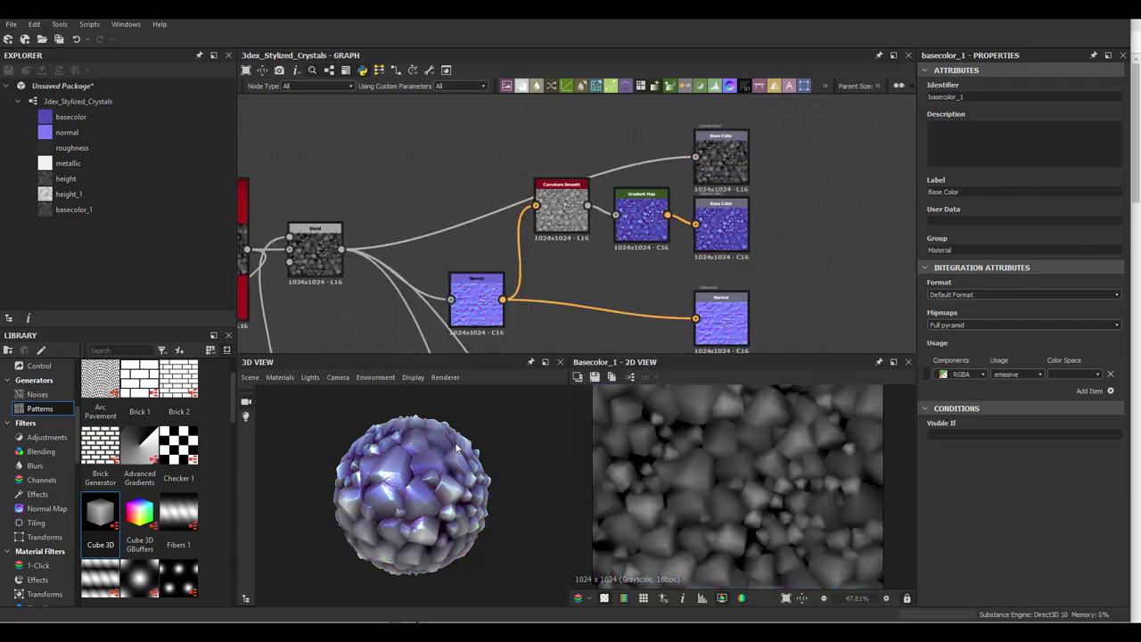
pyautogui.scroll(2, 424, 438)
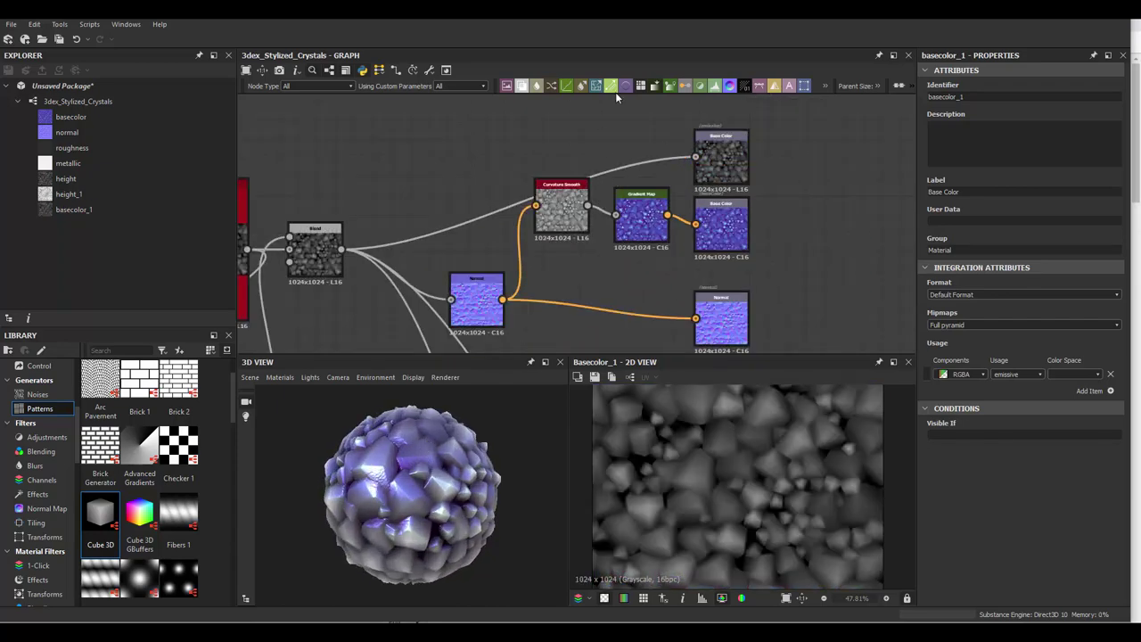
pyautogui.click(640, 223)
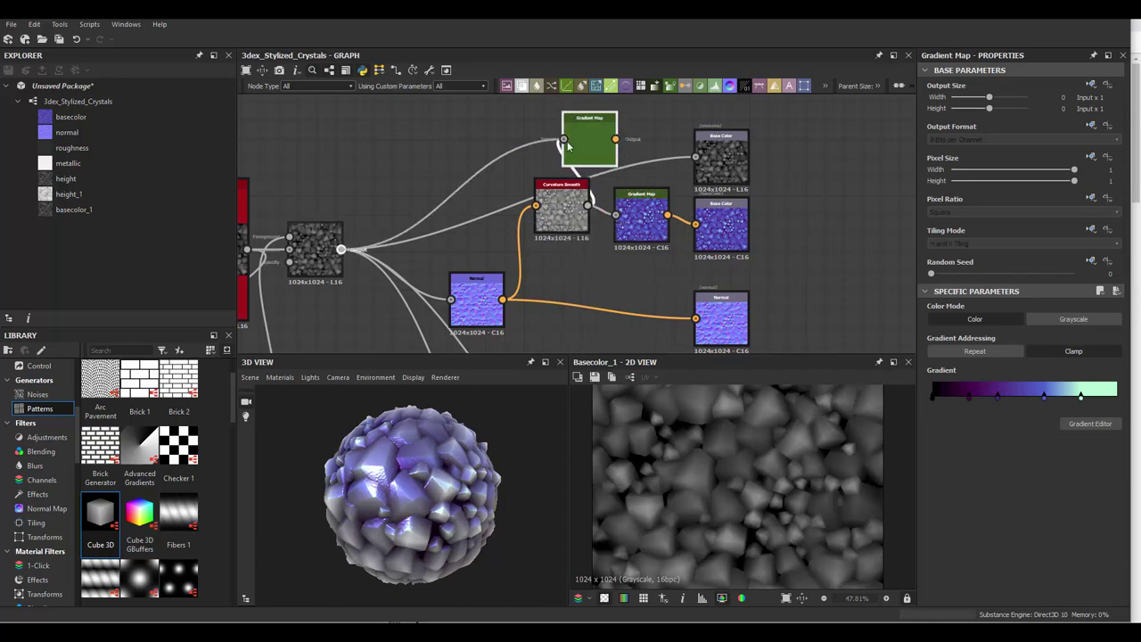
pyautogui.doubleClick(578, 144)
pyautogui.moveTo(634, 130); pyautogui.dragTo(682, 156)
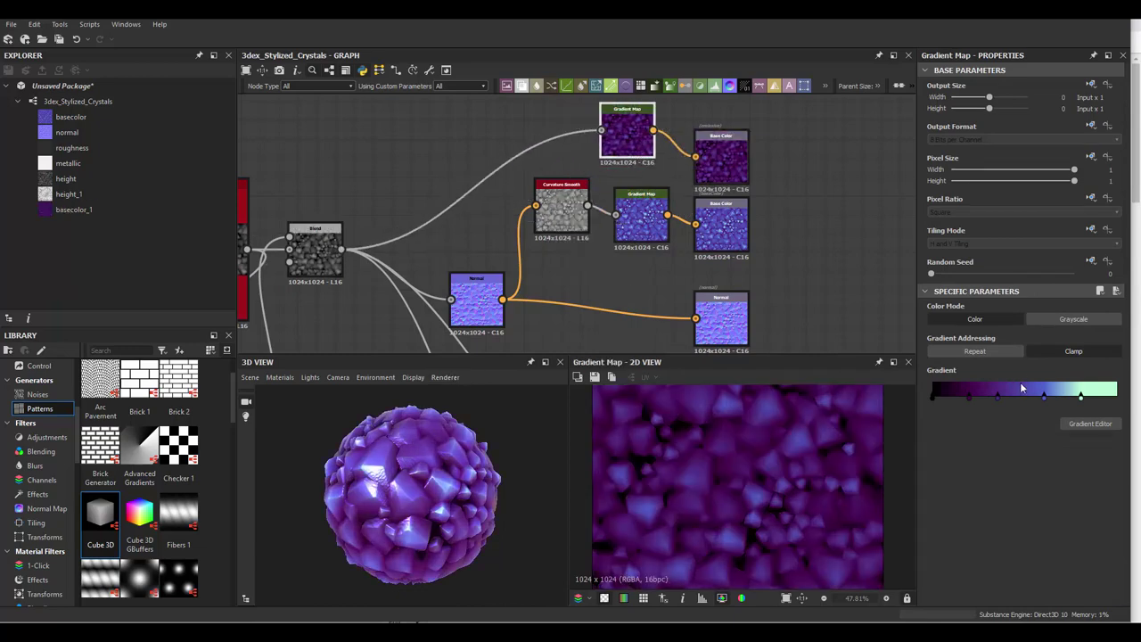
pyautogui.moveTo(997, 395); pyautogui.dragTo(1029, 402)
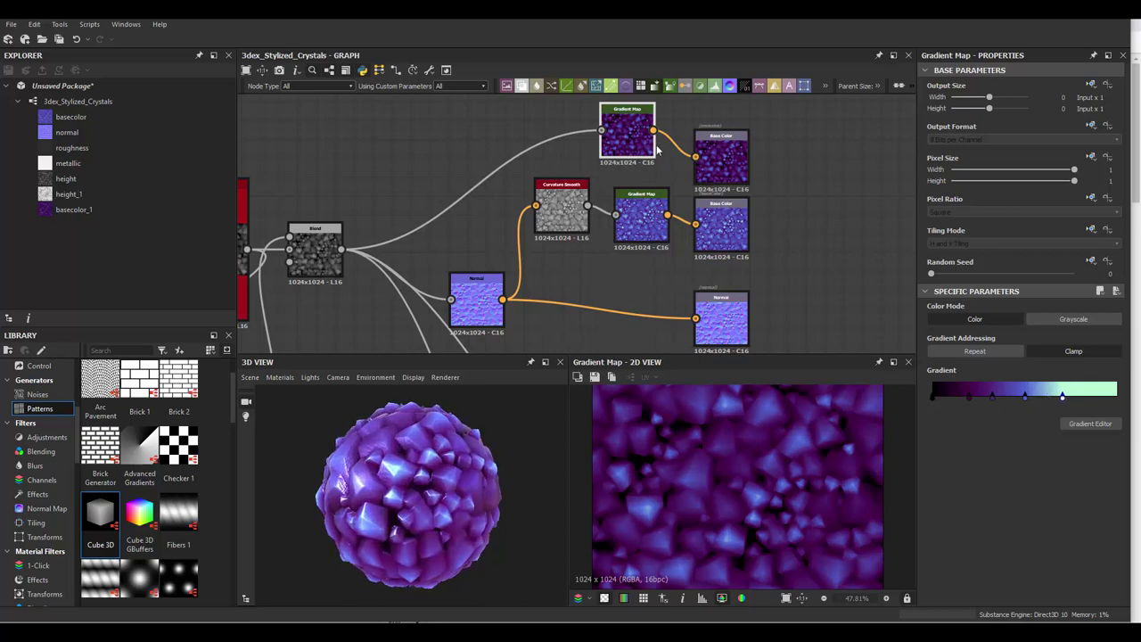
pyautogui.moveTo(549, 217); pyautogui.dragTo(557, 226)
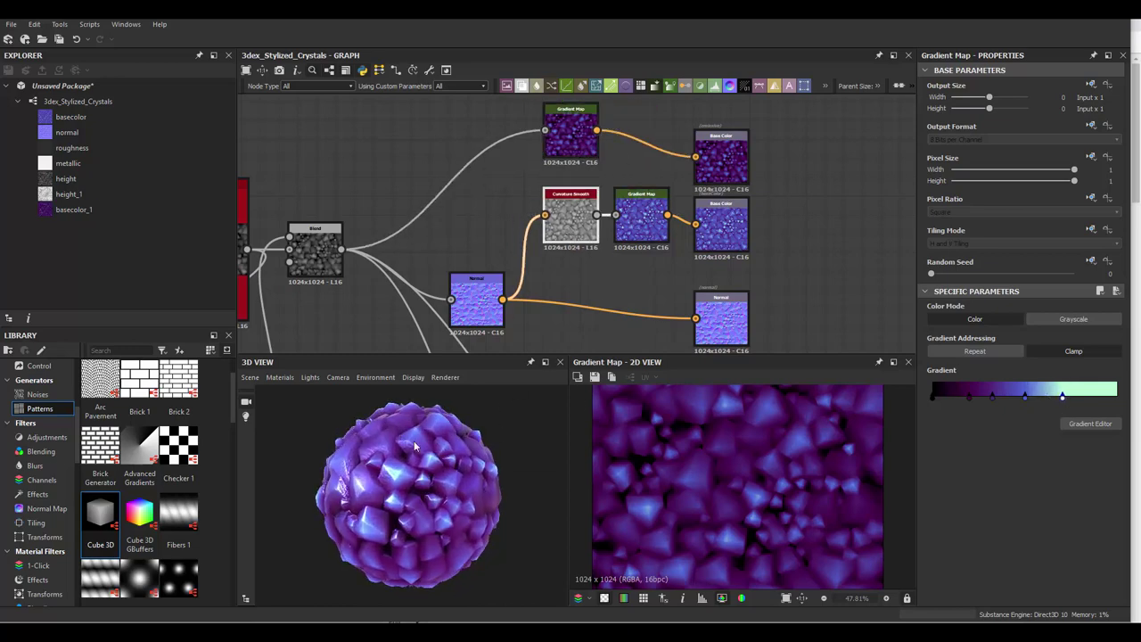
# Insert a Levels node on the emissive link and lower its white point
pyautogui.press('space')
pyautogui.write('l')
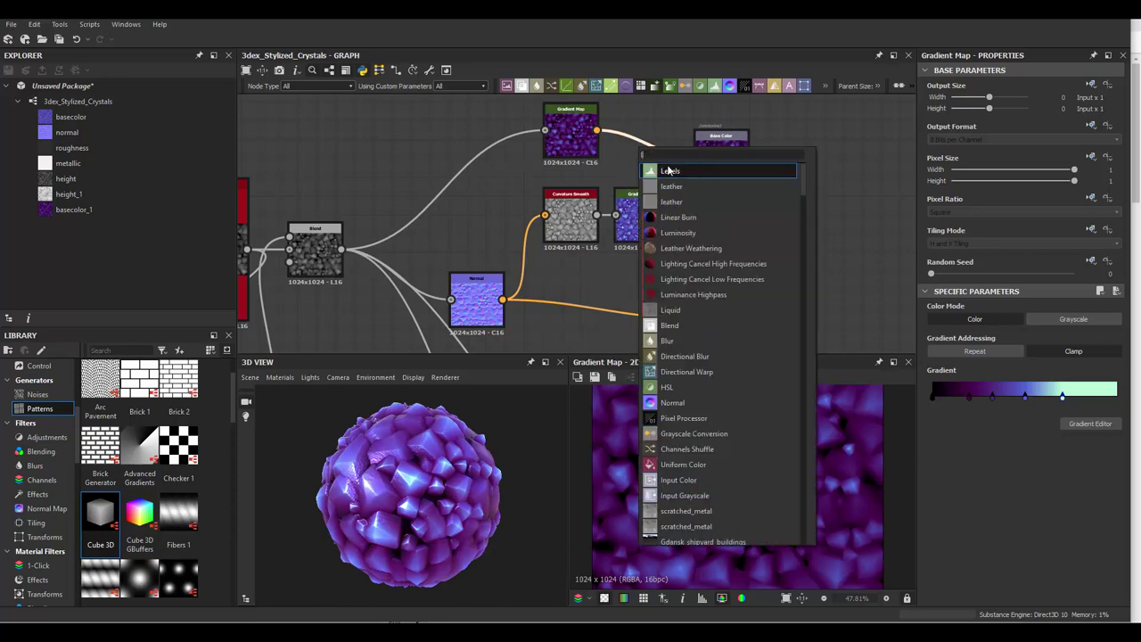
pyautogui.click(680, 183)
pyautogui.moveTo(1113, 449)
pyautogui.mouseDown()
pyautogui.moveTo(1029, 449)
pyautogui.moveTo(1045, 449)
pyautogui.mouseUp()
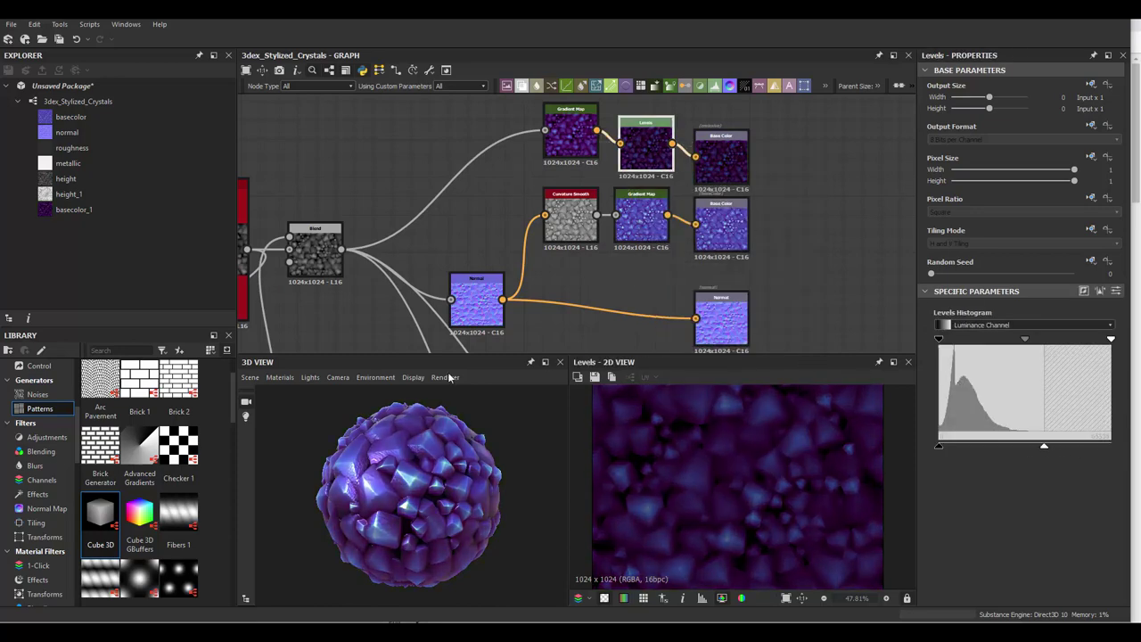
pyautogui.scroll(-3, 525, 484)
pyautogui.scroll(3, 441, 483)
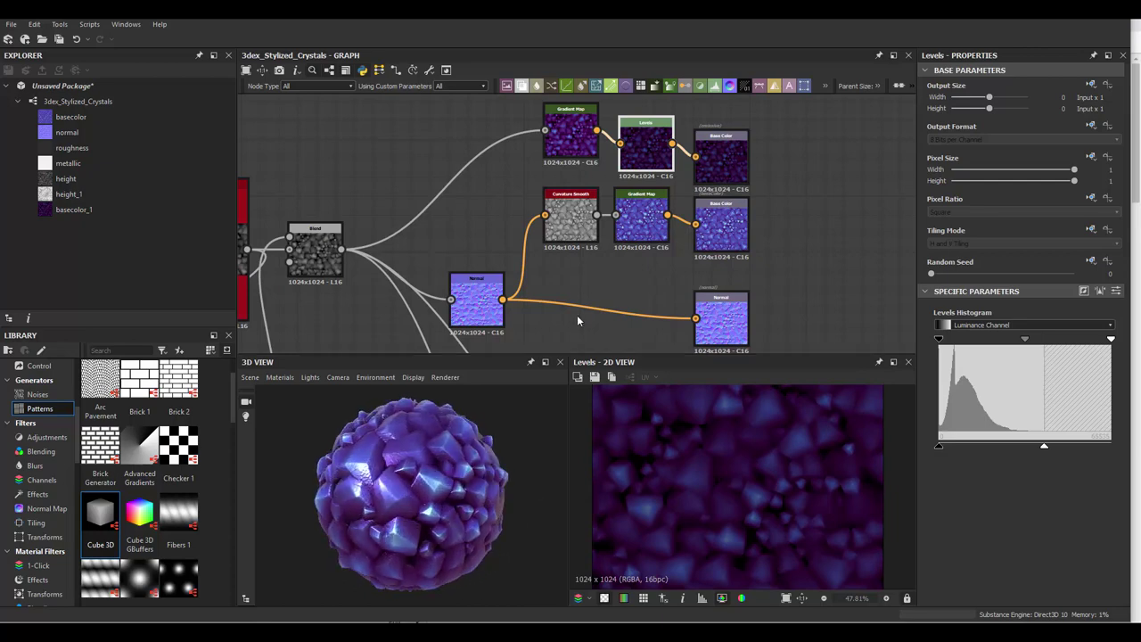
# Move Curvature Smooth aside and preview the original Gradient Map's output
pyautogui.moveTo(571, 218); pyautogui.dragTo(533, 268)
pyautogui.doubleClick(632, 263)
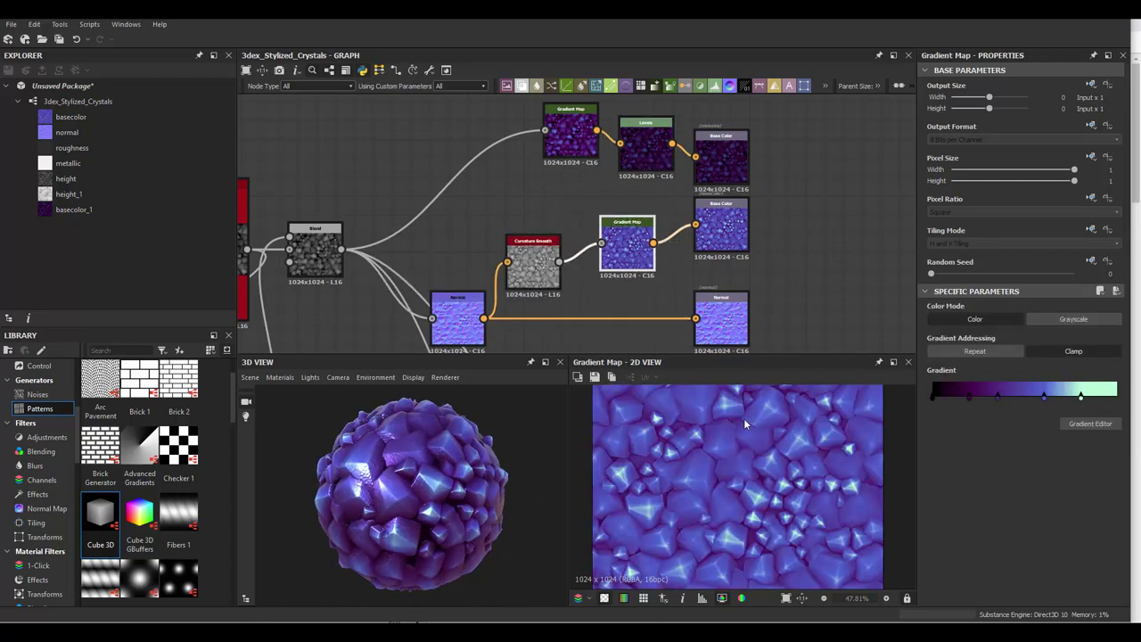
pyautogui.scroll(-2, 814, 449)
pyautogui.scroll(3, 814, 449)
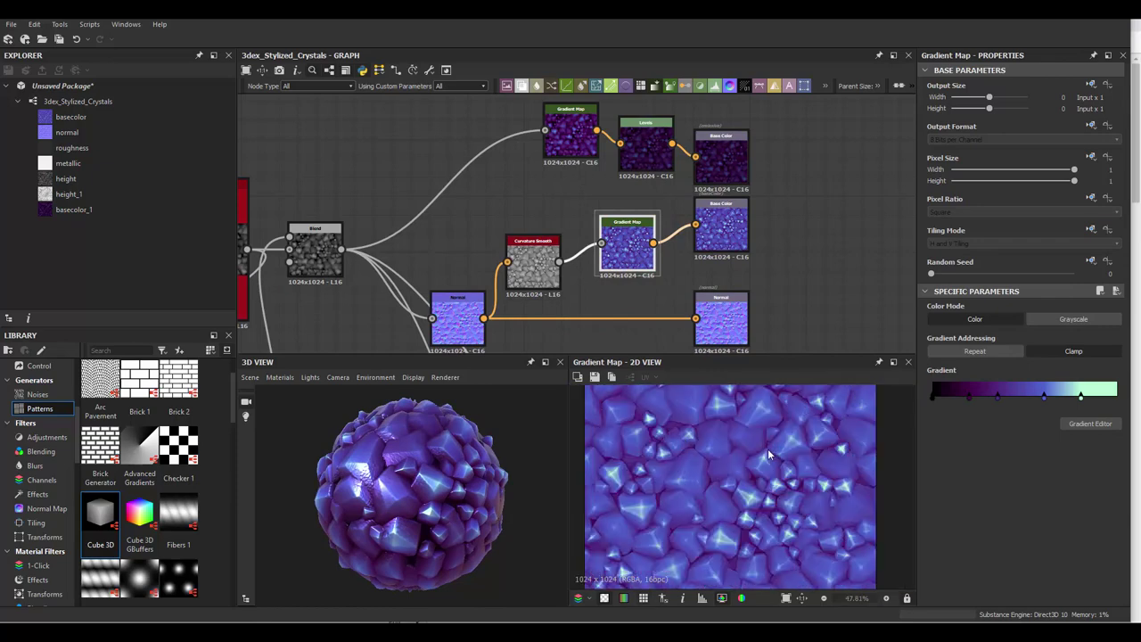
pyautogui.moveTo(383, 511); pyautogui.dragTo(509, 522)
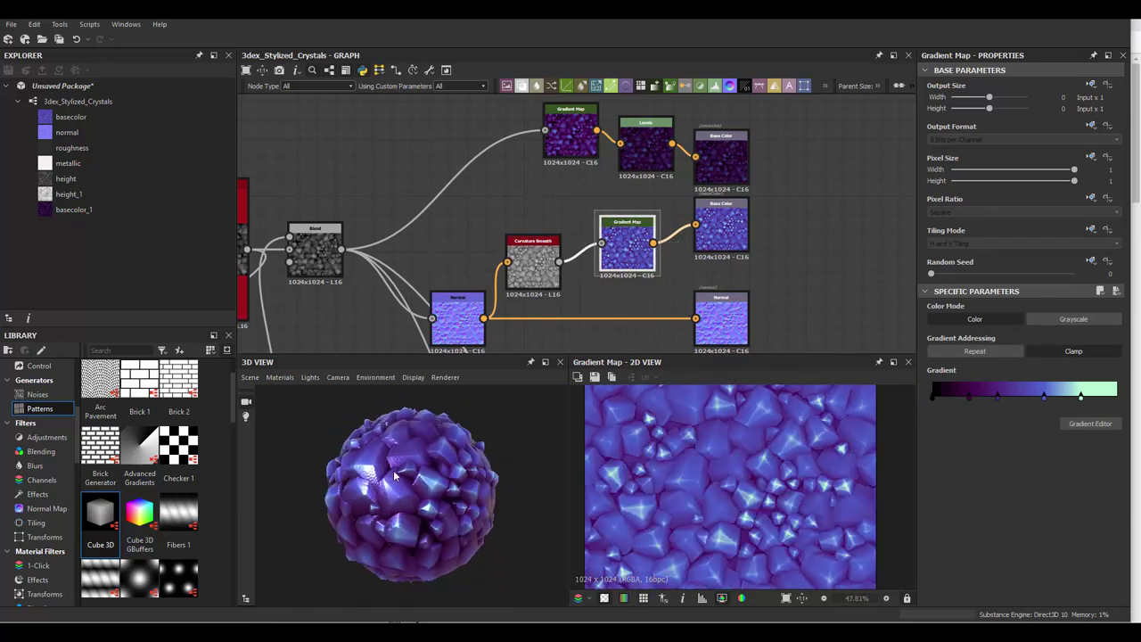
# Set the Roughness Uniform Color to a dark grey of about 52
pyautogui.click(607, 236)
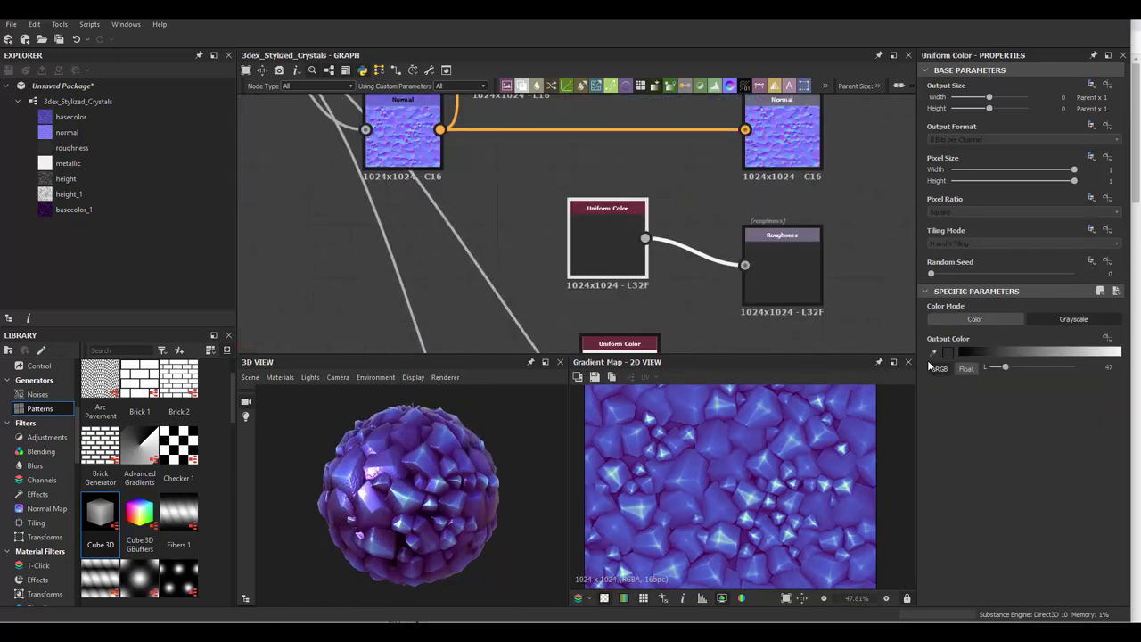
pyautogui.moveTo(1008, 352)
pyautogui.mouseDown()
pyautogui.moveTo(1021, 351)
pyautogui.moveTo(955, 351)
pyautogui.mouseUp()
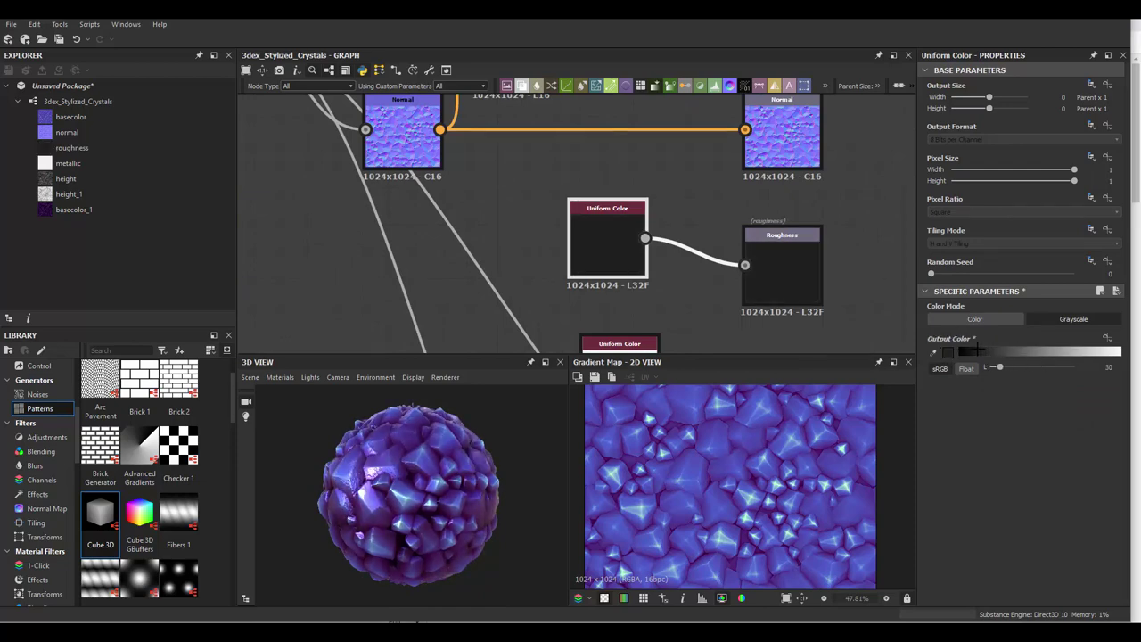
pyautogui.moveTo(460, 482); pyautogui.dragTo(565, 499)
pyautogui.scroll(3, 415, 465)
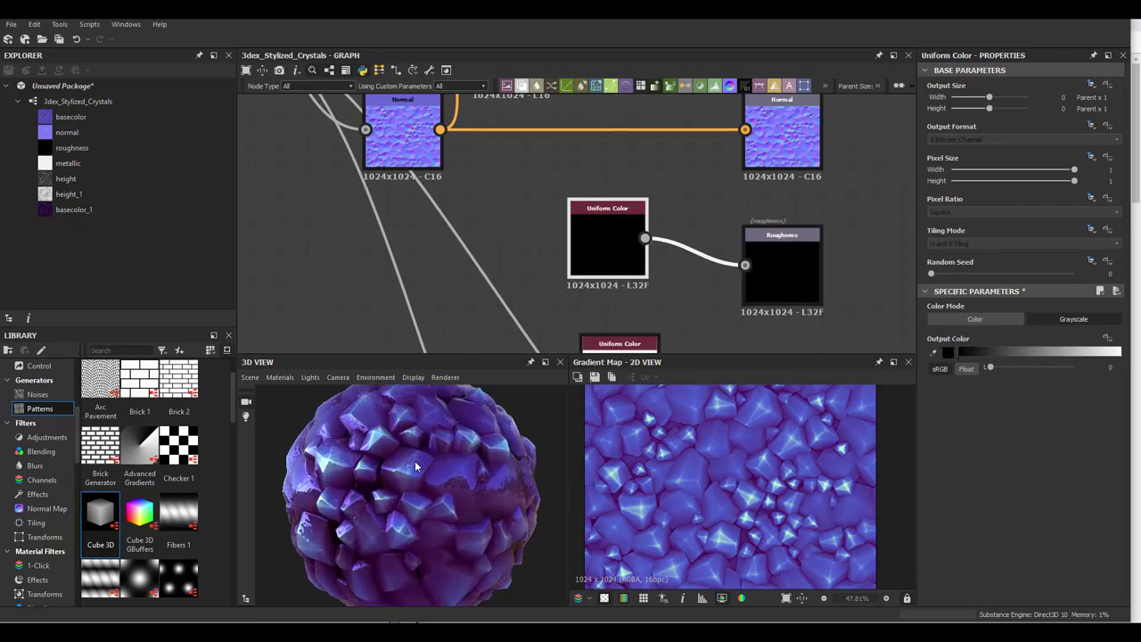
pyautogui.click(983, 353)
pyautogui.moveTo(1022, 352); pyautogui.dragTo(987, 350)
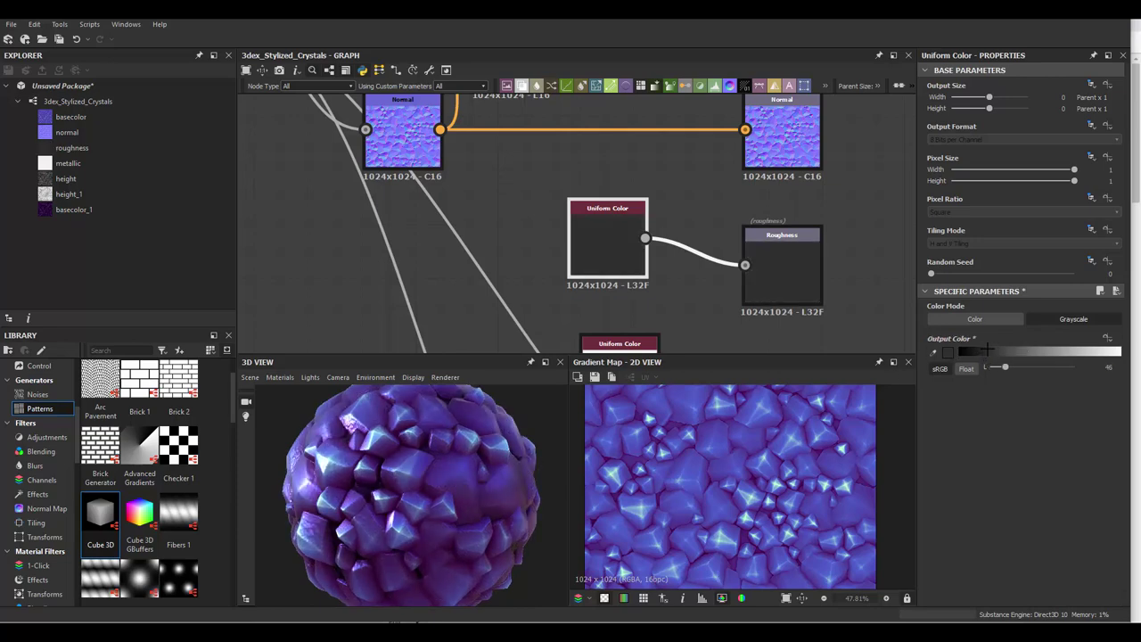
# Set the Metallic Uniform Color to full white, 255
pyautogui.scroll(-2, 436, 465)
pyautogui.scroll(-1, 769, 173)
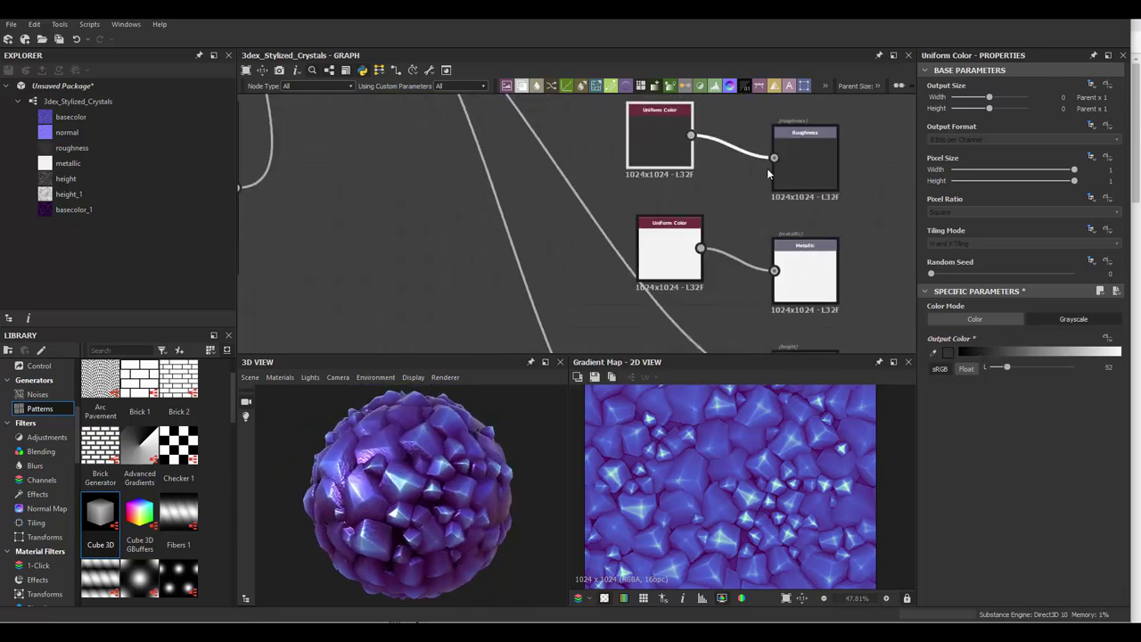
pyautogui.moveTo(1028, 349); pyautogui.dragTo(1125, 352)
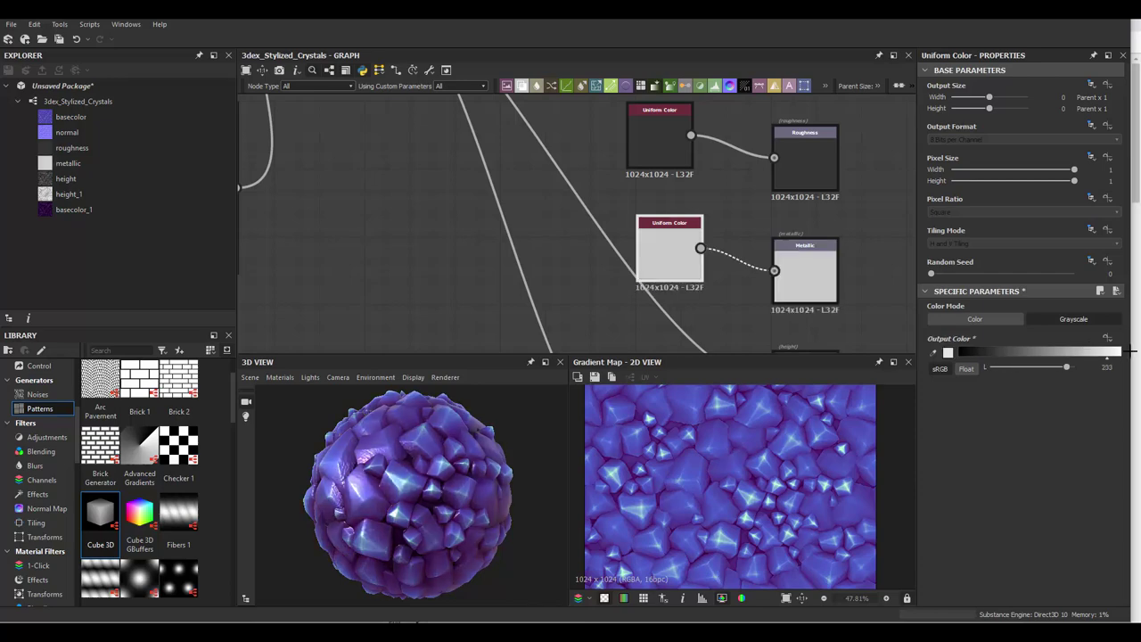
pyautogui.scroll(-2, 465, 497)
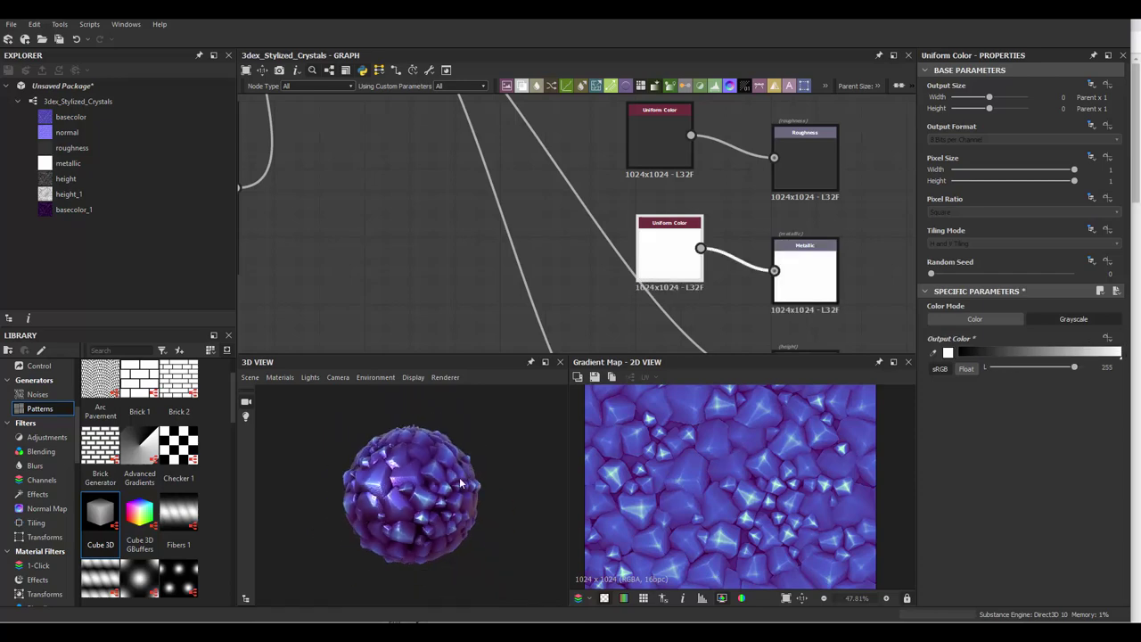
pyautogui.scroll(-1, 490, 493)
pyautogui.scroll(1, 518, 488)
pyautogui.scroll(-2, 473, 495)
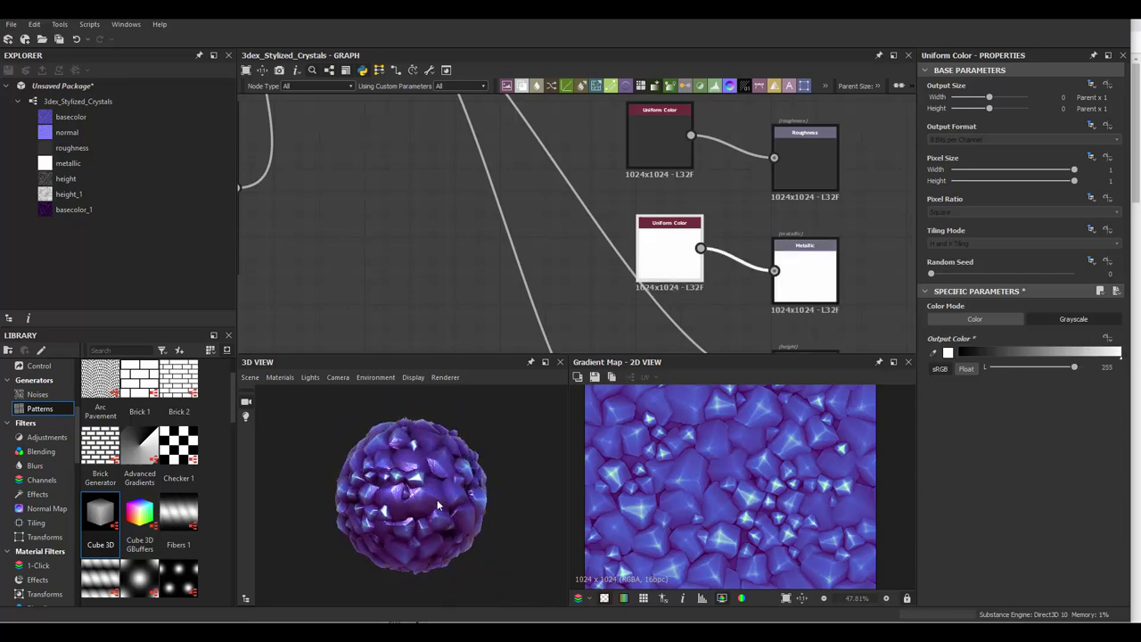
pyautogui.scroll(-1, 434, 469)
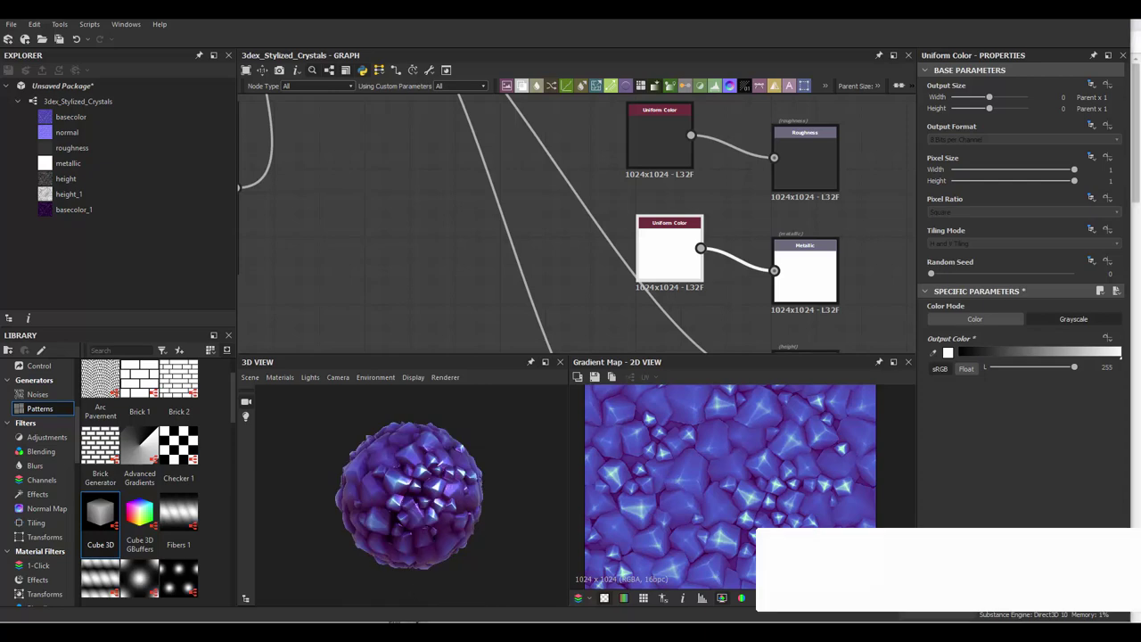
pyautogui.moveTo(446, 499); pyautogui.dragTo(478, 450)
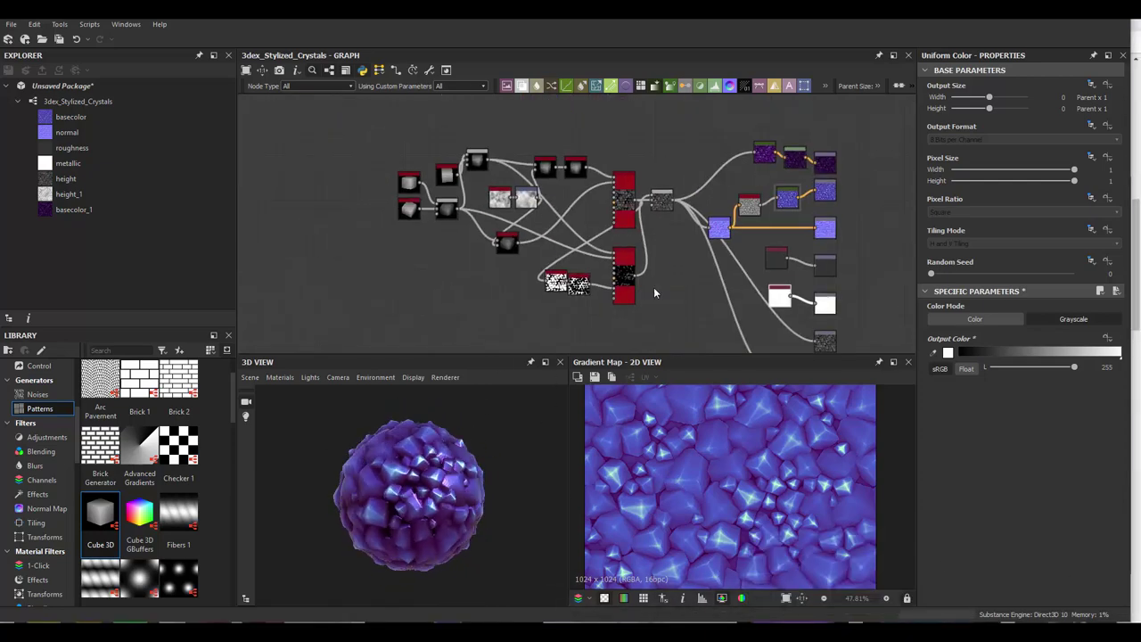
# Set the lower Tile Sampler to 21 × 22 crystals with Scale Random 0.65
pyautogui.scroll(-5, 1049, 475)
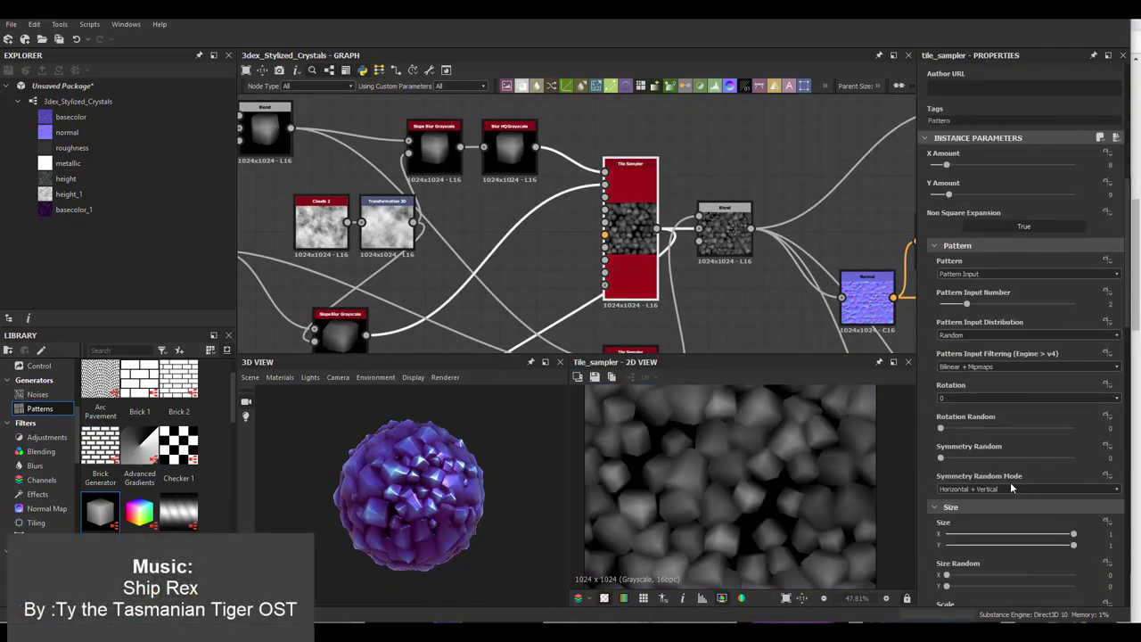
pyautogui.moveTo(1014, 541); pyautogui.dragTo(1028, 541)
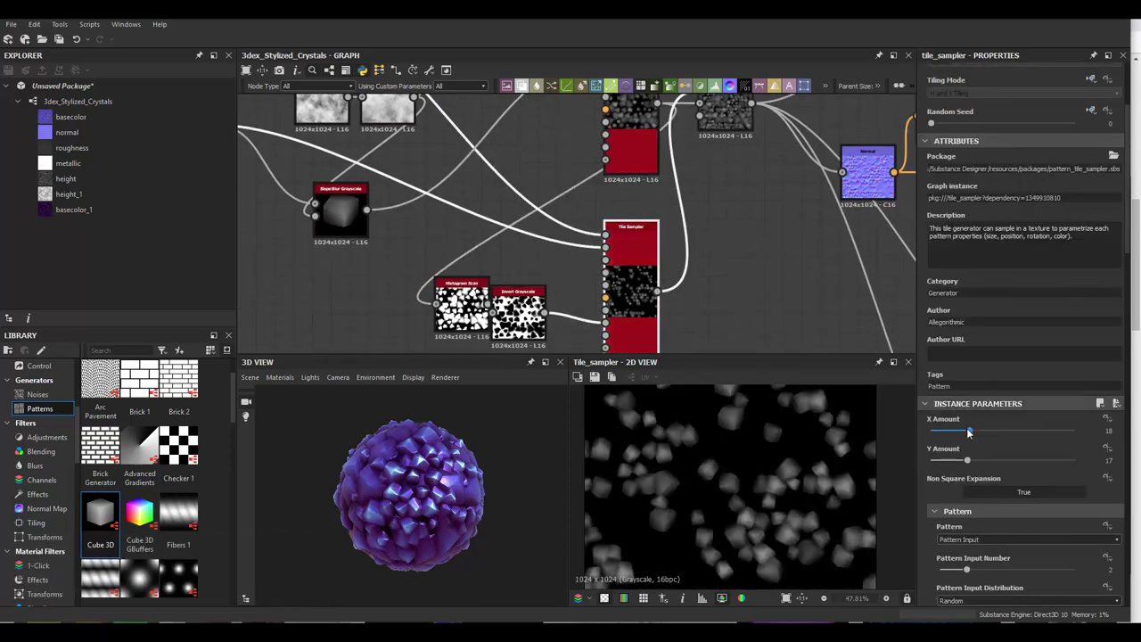
pyautogui.moveTo(969, 432); pyautogui.dragTo(980, 461)
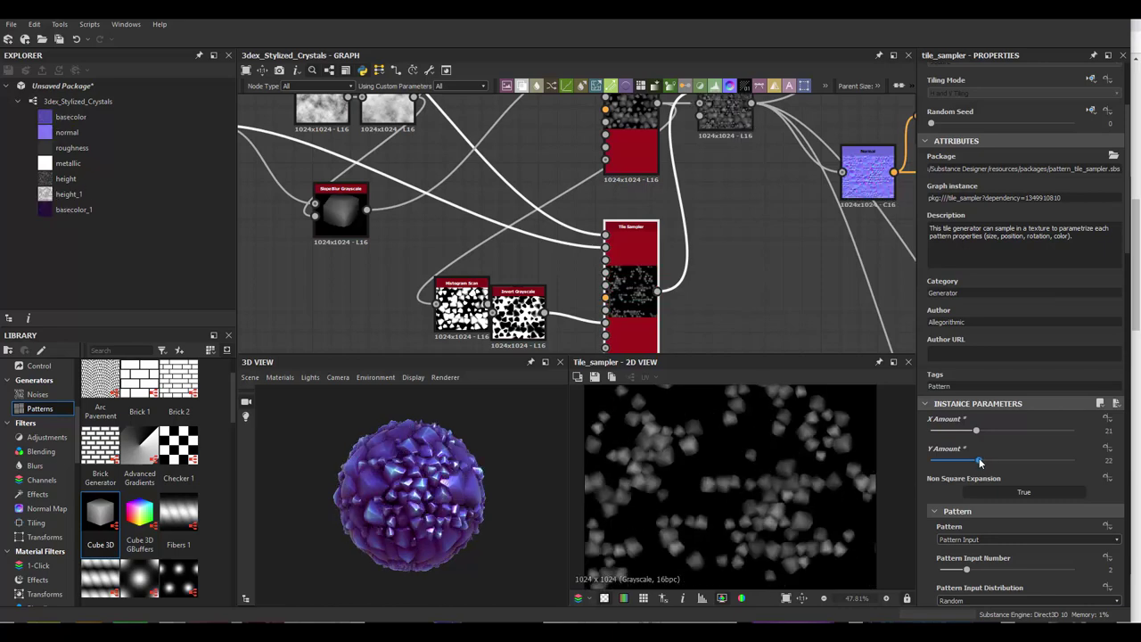
pyautogui.scroll(2, 446, 486)
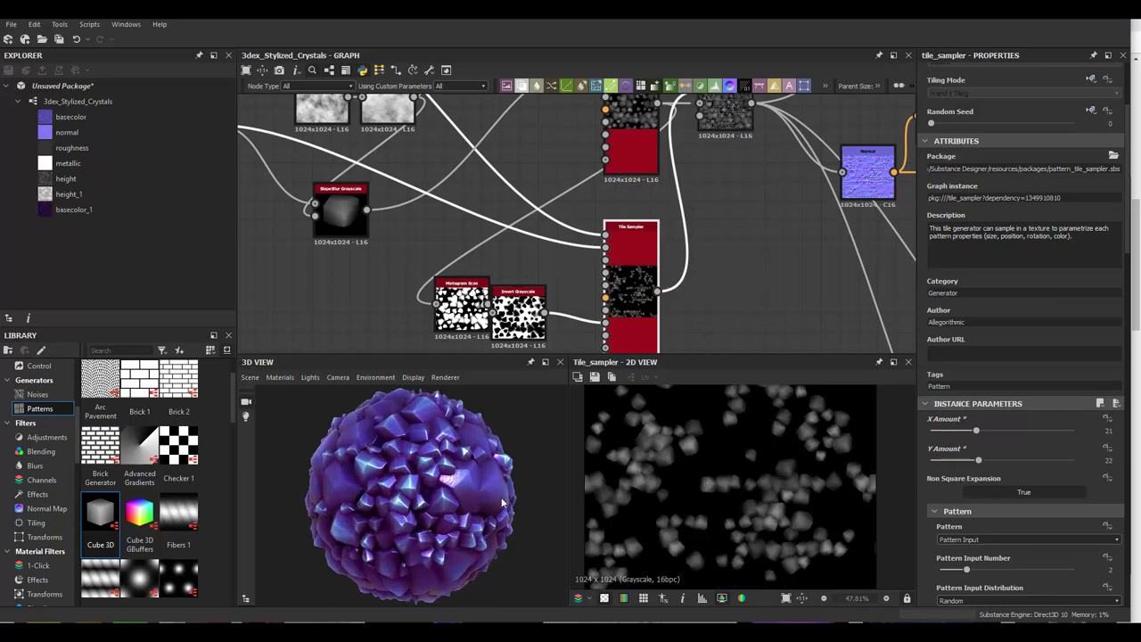
pyautogui.scroll(2, 436, 492)
pyautogui.moveTo(437, 493)
pyautogui.mouseDown()
pyautogui.moveTo(517, 500)
pyautogui.moveTo(485, 479)
pyautogui.moveTo(424, 480)
pyautogui.mouseUp()
# Preview the Gradient Map and Curvature Smooth outputs
pyautogui.scroll(-2, 517, 500)
pyautogui.moveTo(570, 294); pyautogui.dragTo(675, 217, button='middle')
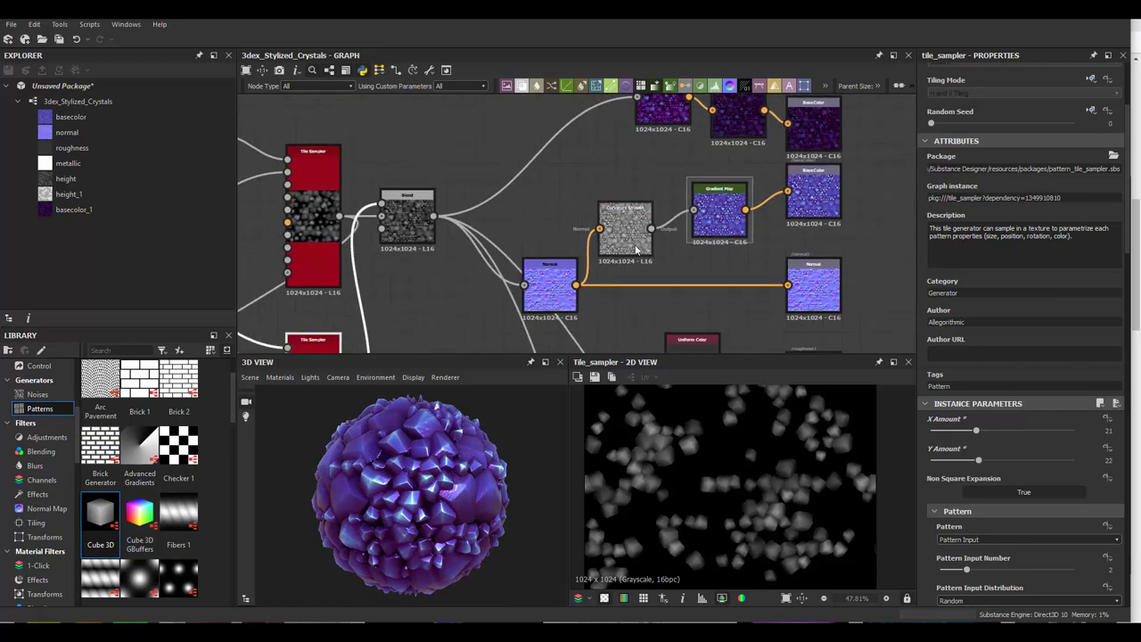
pyautogui.scroll(2, 676, 217)
pyautogui.doubleClick(676, 217)
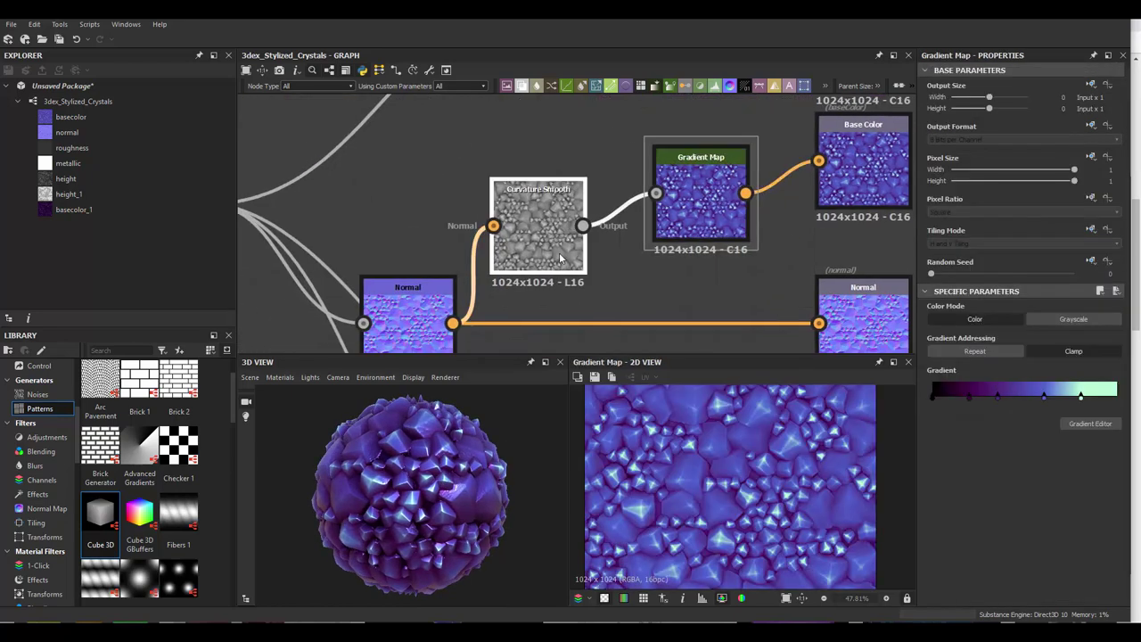
pyautogui.doubleClick(559, 253)
pyautogui.scroll(-2, 544, 265)
# Lower the Max (Lighten) Blend's opacity to 0.73
pyautogui.moveTo(544, 266); pyautogui.dragTo(482, 222, button='middle')
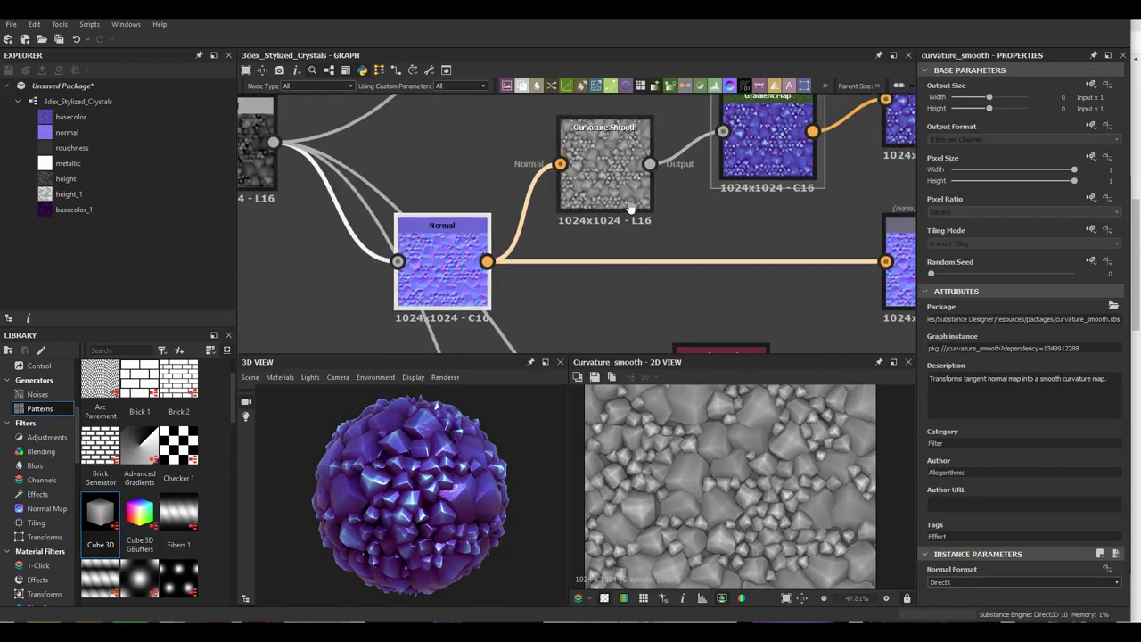
pyautogui.scroll(-2, 481, 223)
pyautogui.click(444, 185)
pyautogui.doubleClick(443, 185)
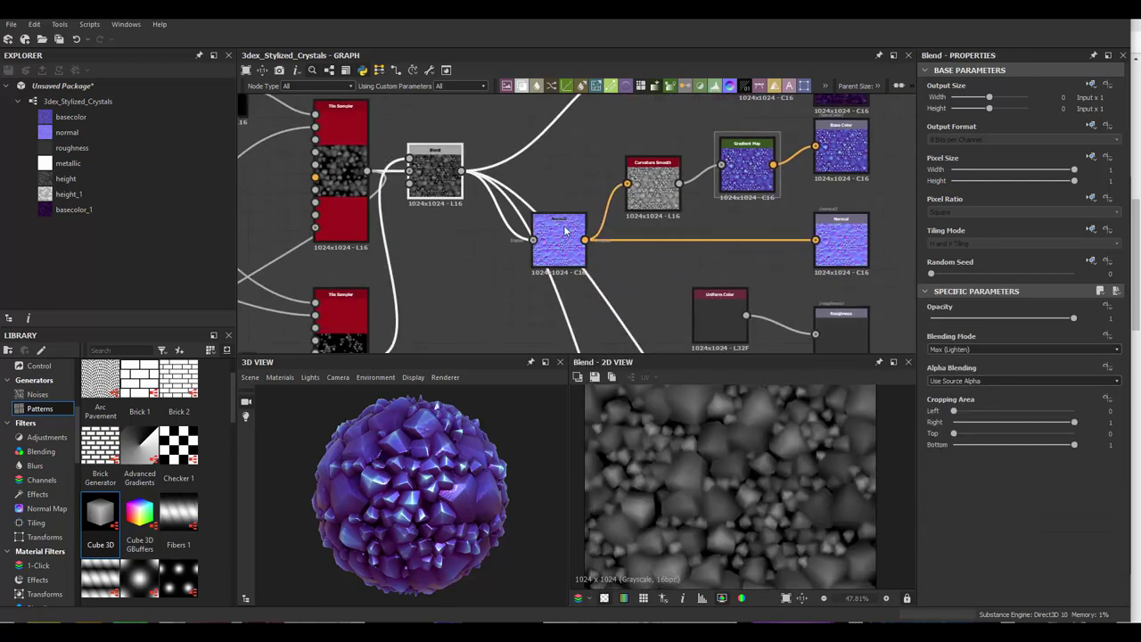
pyautogui.moveTo(1059, 328); pyautogui.dragTo(1034, 320)
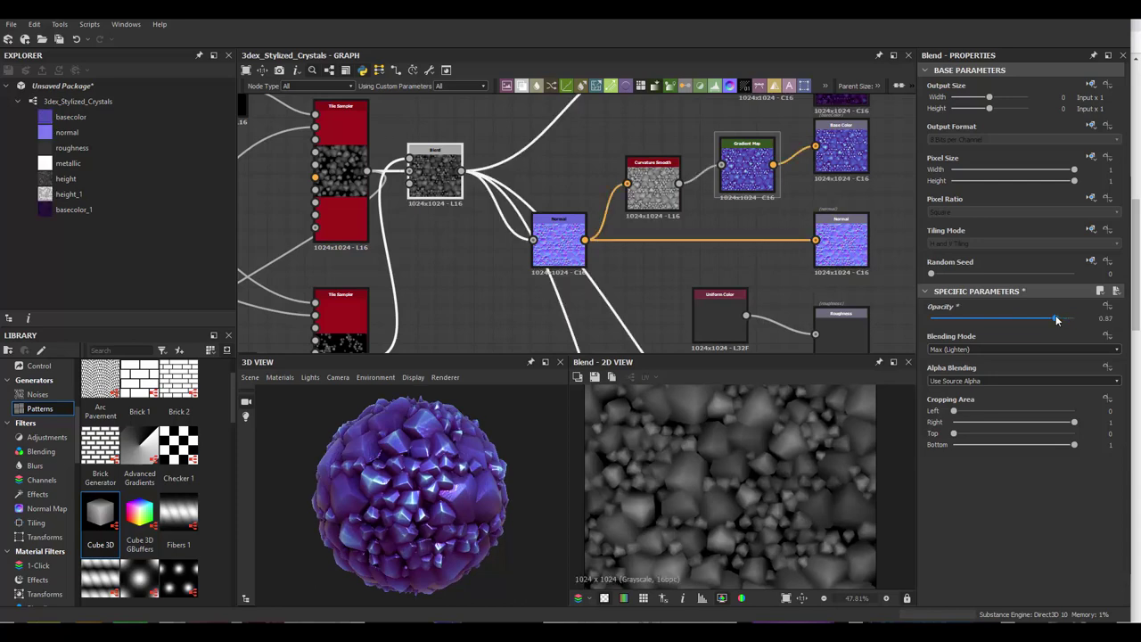
pyautogui.scroll(1, 796, 449)
pyautogui.moveTo(1056, 319); pyautogui.dragTo(1037, 322)
pyautogui.scroll(1, 796, 448)
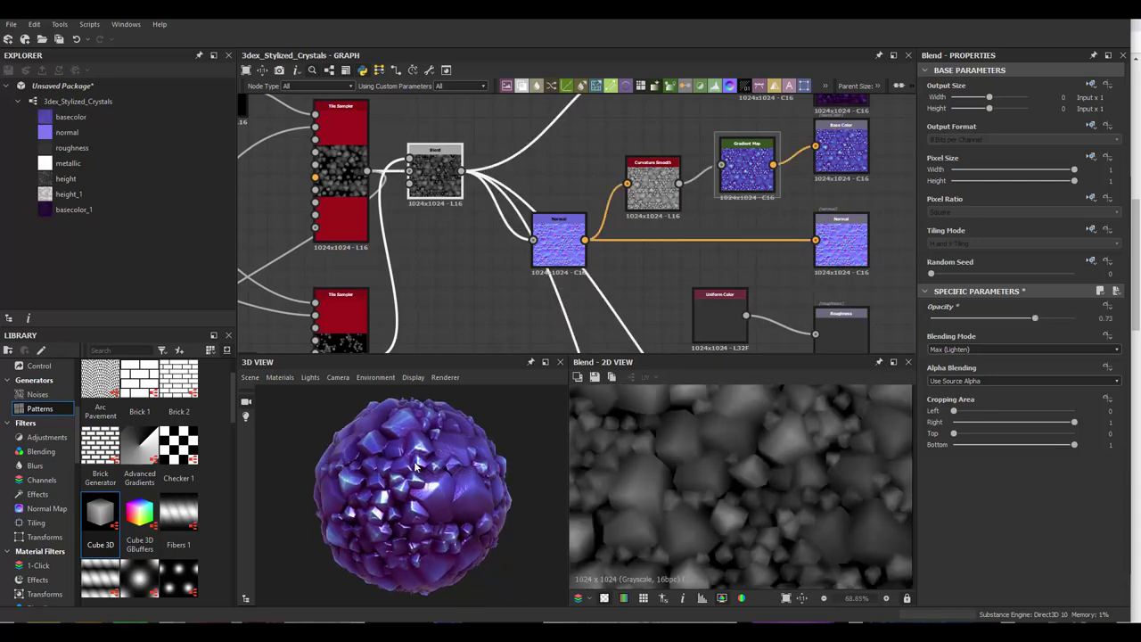
pyautogui.scroll(-4, 743, 451)
# Insert a Levels node between the upper Tile Sampler and Blend, lowering its white point
pyautogui.moveTo(471, 217); pyautogui.dragTo(626, 257, button='middle')
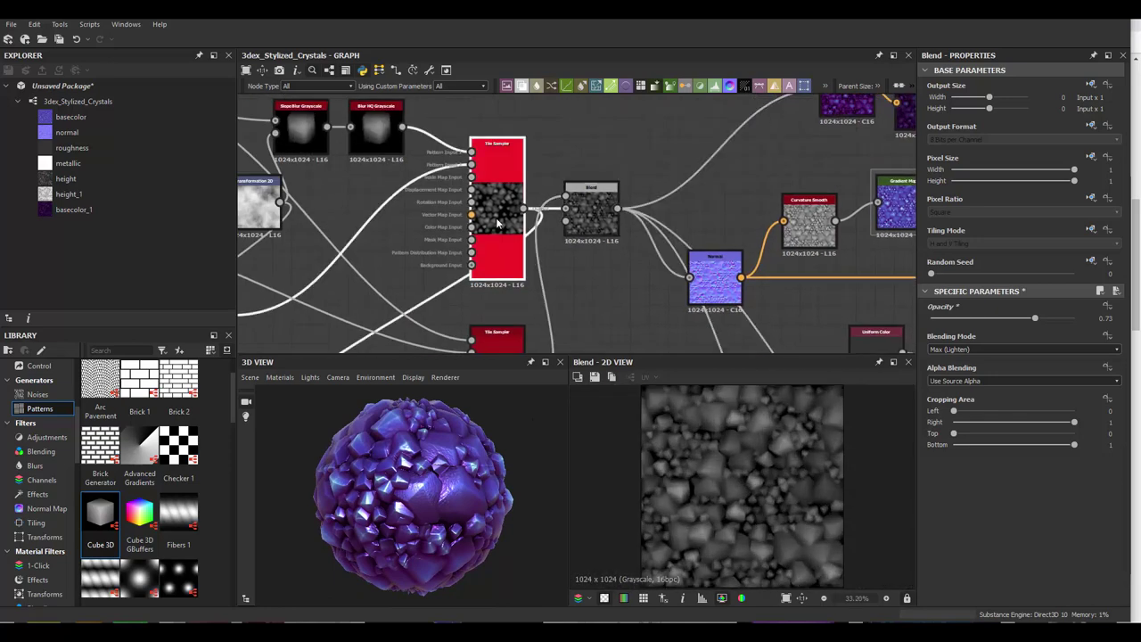
pyautogui.doubleClick(496, 205)
pyautogui.moveTo(496, 205); pyautogui.dragTo(432, 205)
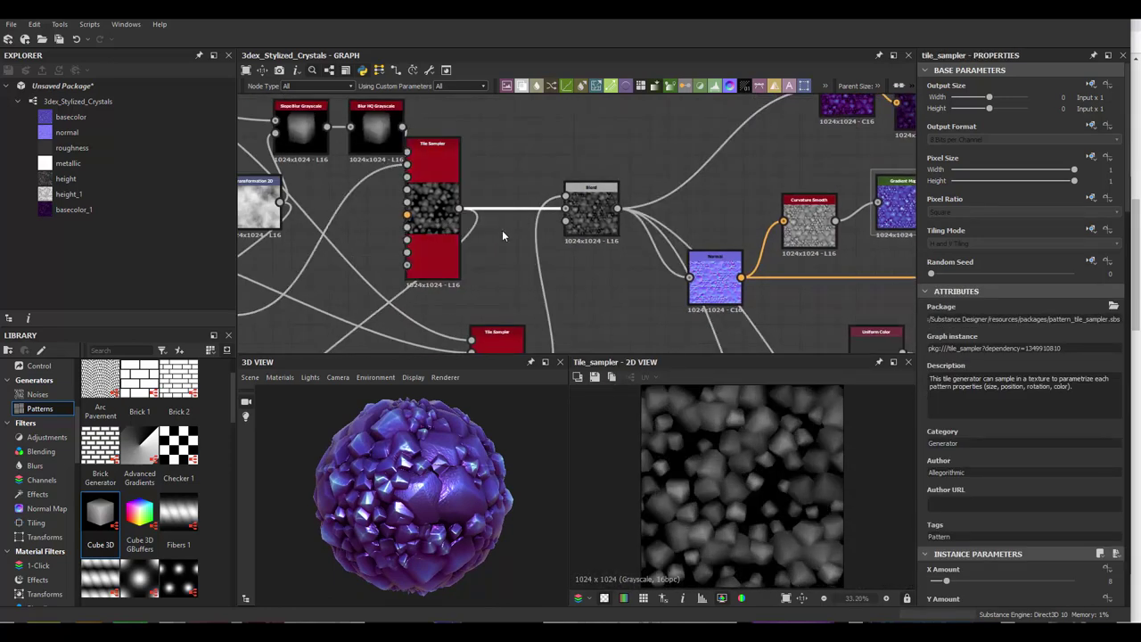
pyautogui.rightClick(502, 235)
pyautogui.click(542, 250)
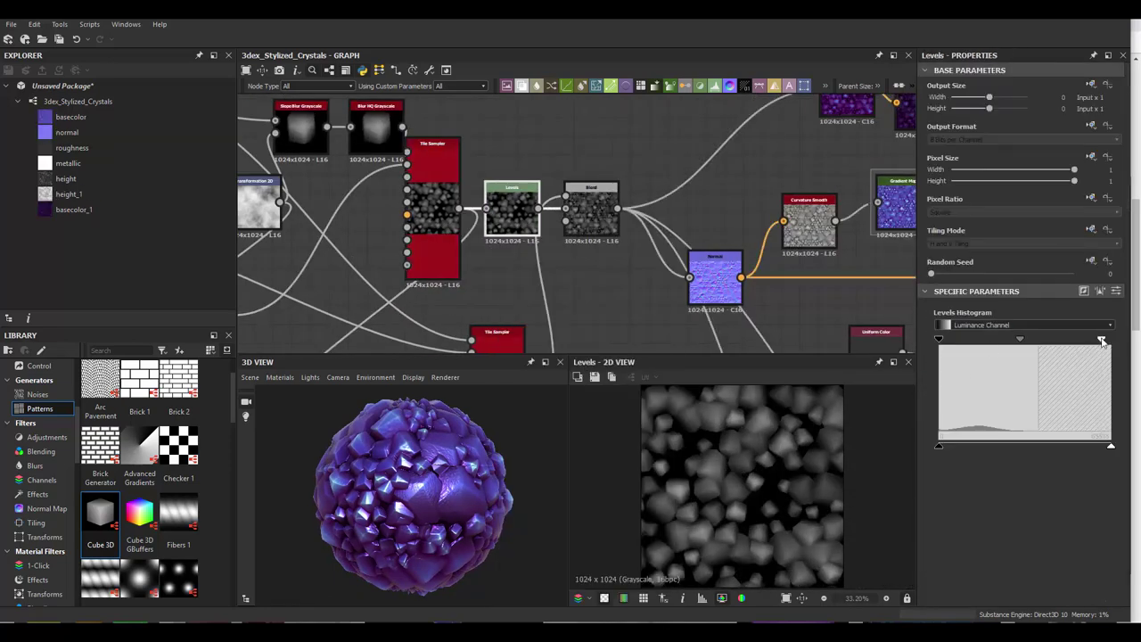
pyautogui.moveTo(1103, 341)
pyautogui.mouseDown()
pyautogui.moveTo(1028, 342)
pyautogui.moveTo(1058, 349)
pyautogui.mouseUp()
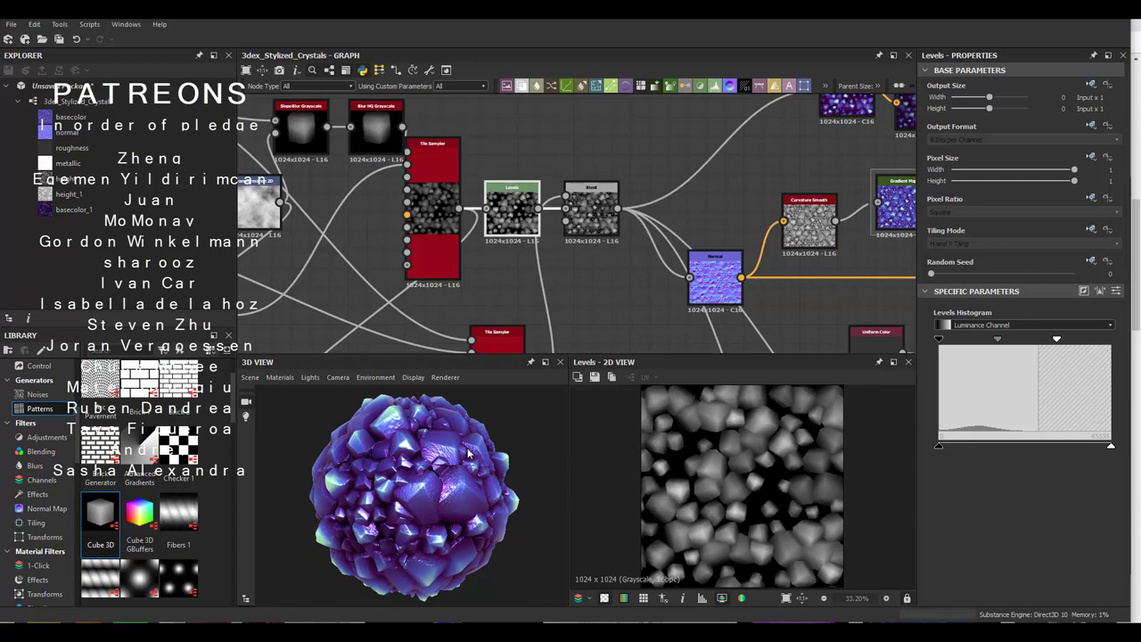
# Orbit the preview and zoom out to check the result across the whole node network
pyautogui.moveTo(468, 453)
pyautogui.mouseDown()
pyautogui.moveTo(373, 486)
pyautogui.moveTo(509, 478)
pyautogui.mouseUp()
pyautogui.scroll(-2, 419, 468)
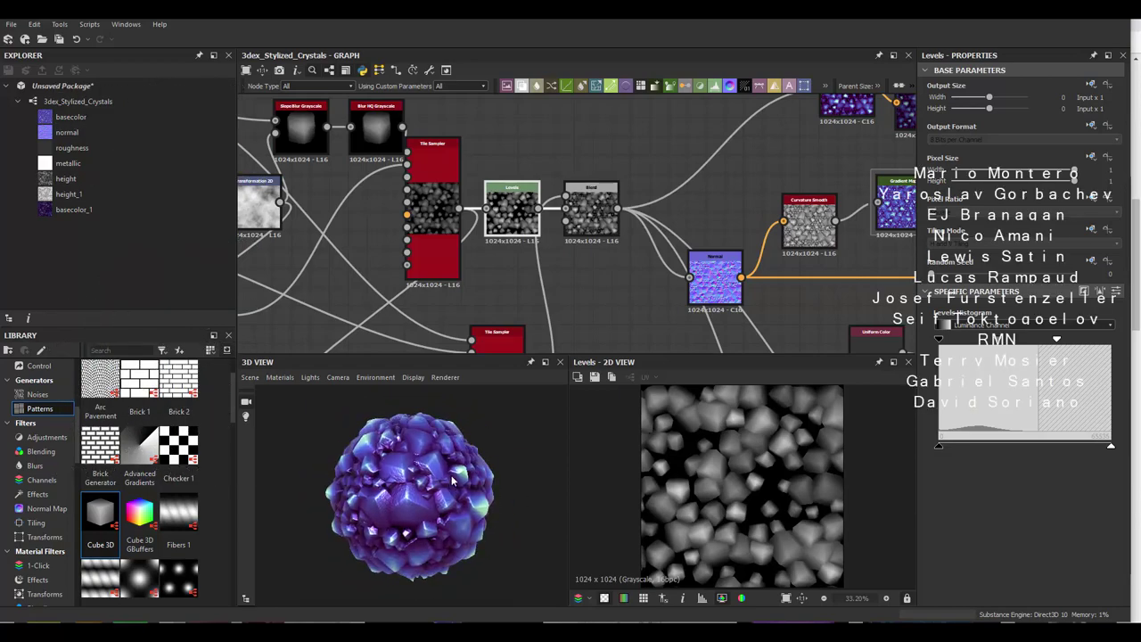
pyautogui.scroll(-1, 684, 220)
pyautogui.scroll(-2, 684, 219)
pyautogui.moveTo(685, 219); pyautogui.dragTo(517, 206, button='middle')
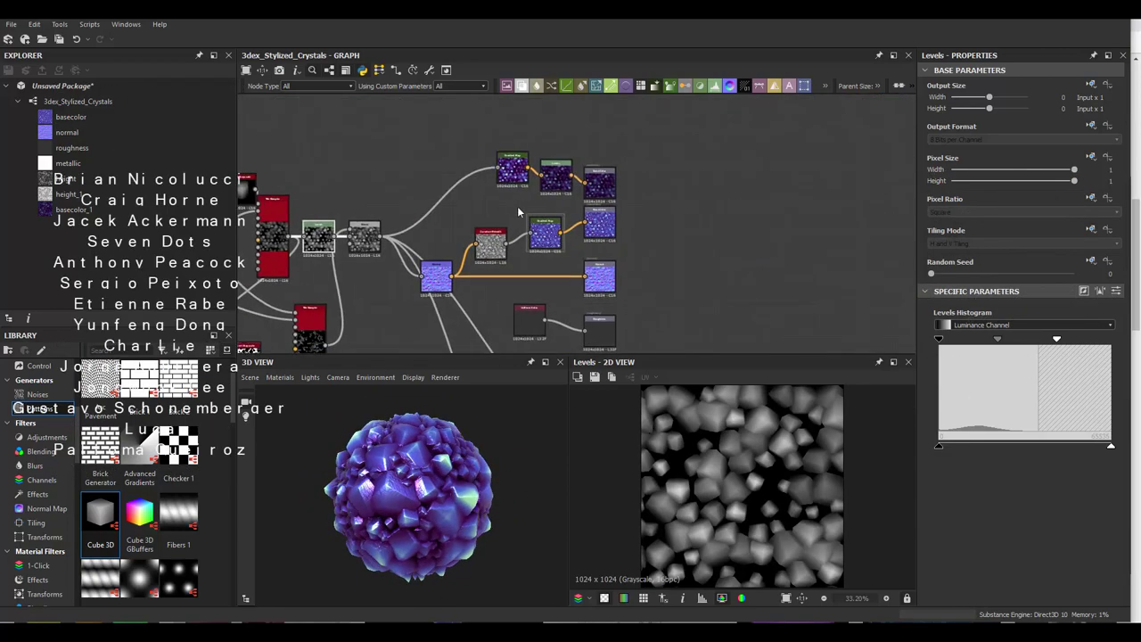
pyautogui.moveTo(444, 481); pyautogui.dragTo(465, 460)
pyautogui.scroll(1, 466, 460)
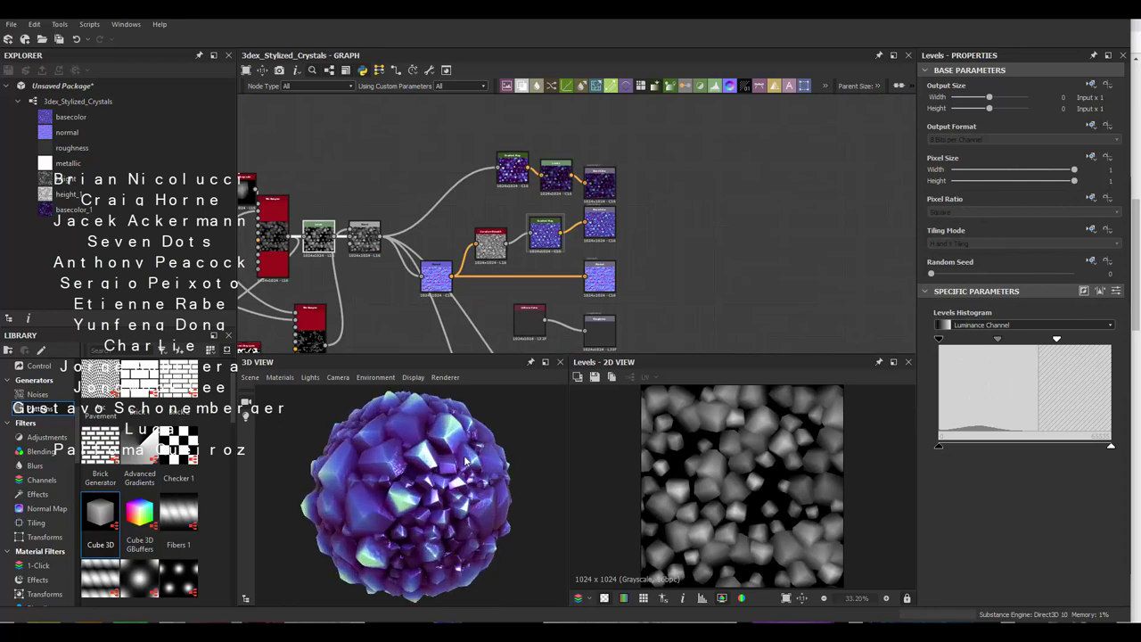
# Swap the preview mesh to a flat plane and tilt it to view the crystals
pyautogui.click(249, 377)
pyautogui.click(288, 190)
pyautogui.scroll(2, 447, 457)
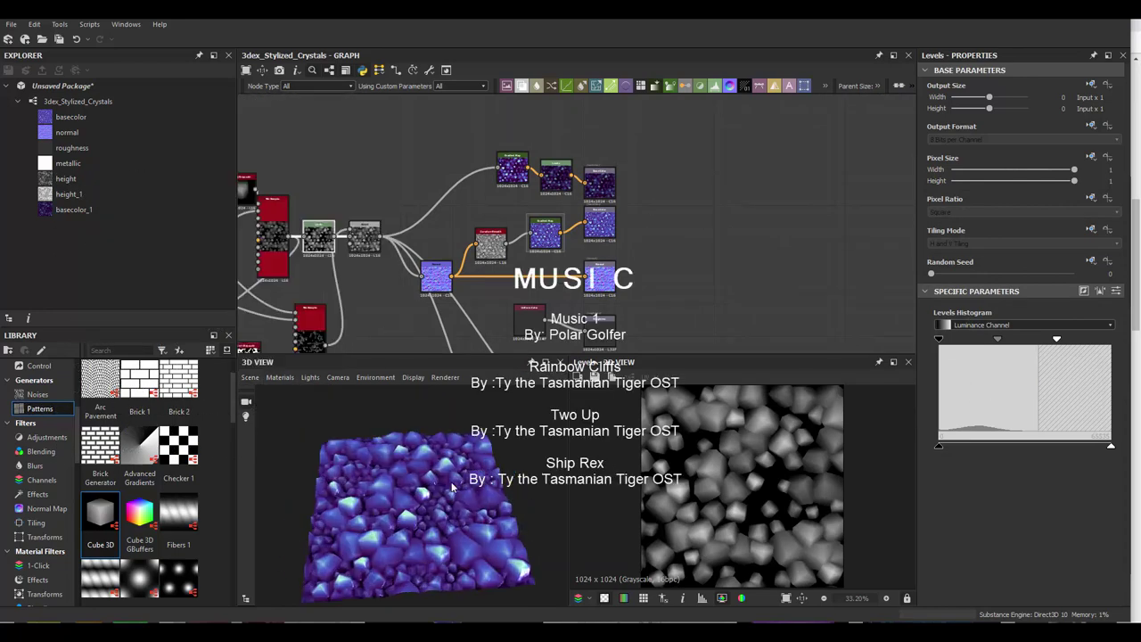
pyautogui.moveTo(448, 457)
pyautogui.mouseDown()
pyautogui.moveTo(416, 486)
pyautogui.moveTo(428, 463)
pyautogui.mouseUp()
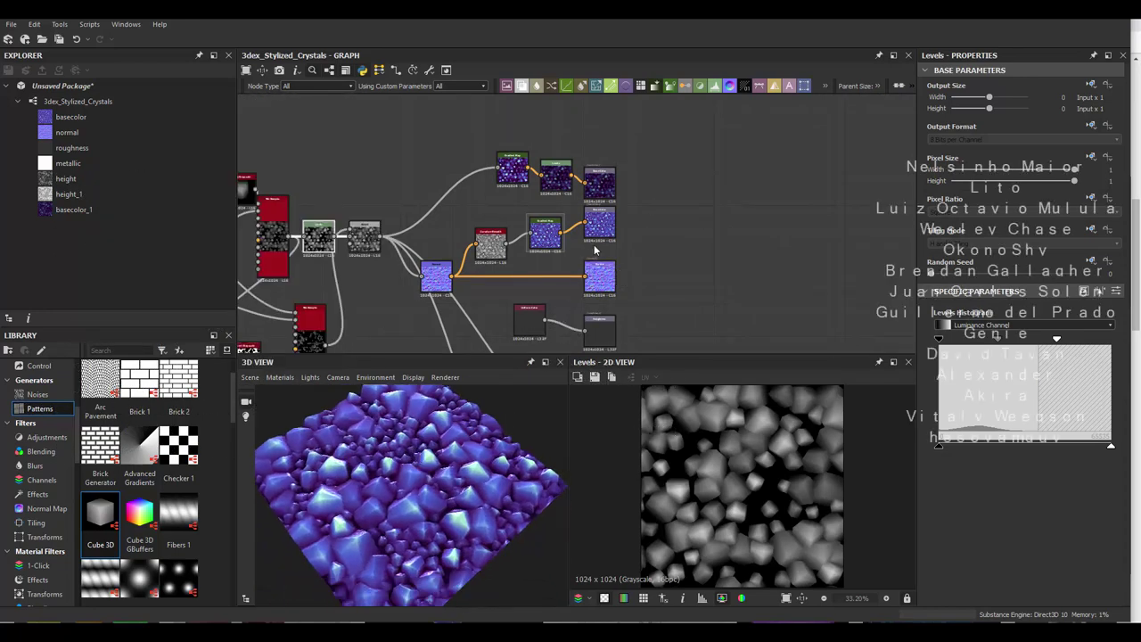
pyautogui.scroll(5, 517, 232)
pyautogui.moveTo(500, 402)
pyautogui.mouseDown()
pyautogui.moveTo(479, 430)
pyautogui.moveTo(499, 419)
pyautogui.mouseUp()
# Inspect the gradient map chains, selecting the Gradient Map and upper Levels nodes
pyautogui.click(624, 240)
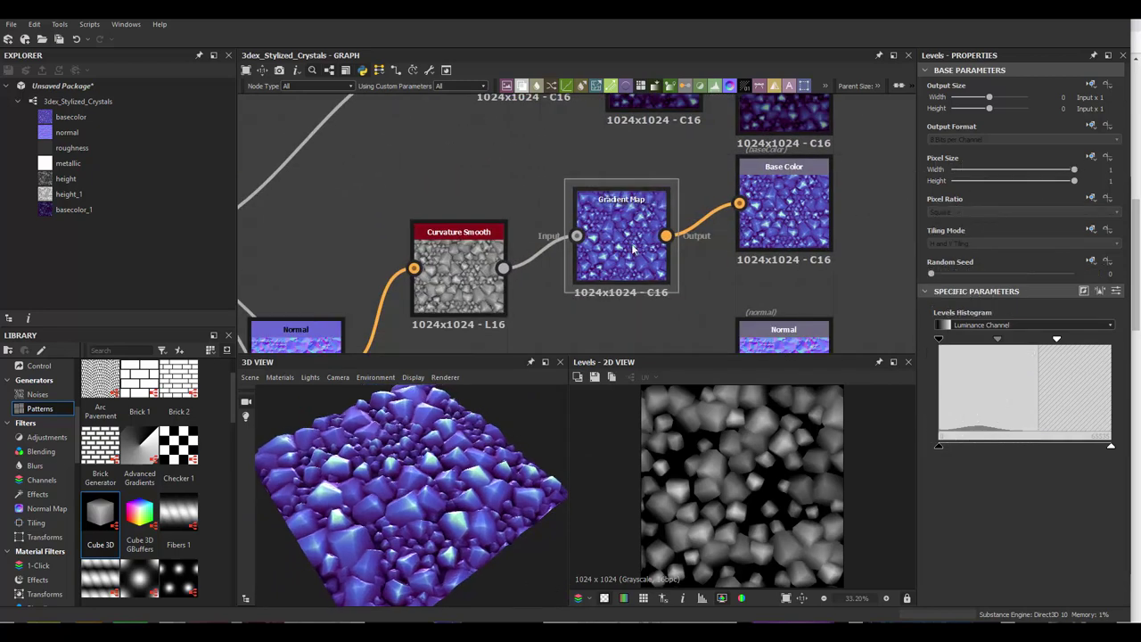
pyautogui.moveTo(622, 211); pyautogui.dragTo(606, 265, button='middle')
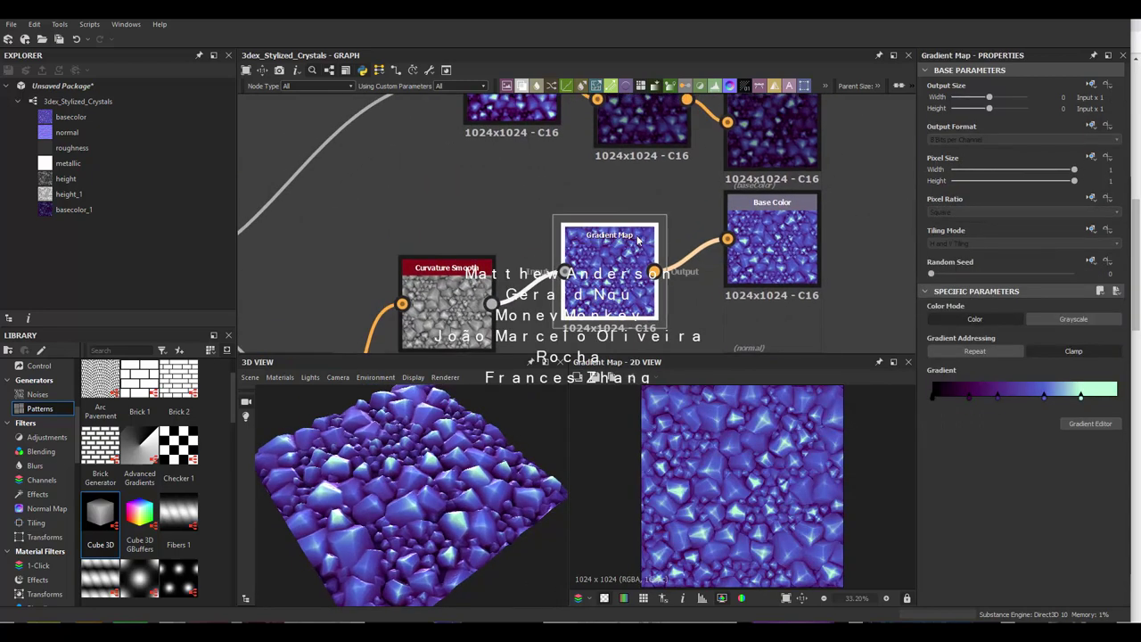
pyautogui.click(616, 184)
pyautogui.click(590, 320)
pyautogui.moveTo(590, 321); pyautogui.dragTo(617, 250, button='middle')
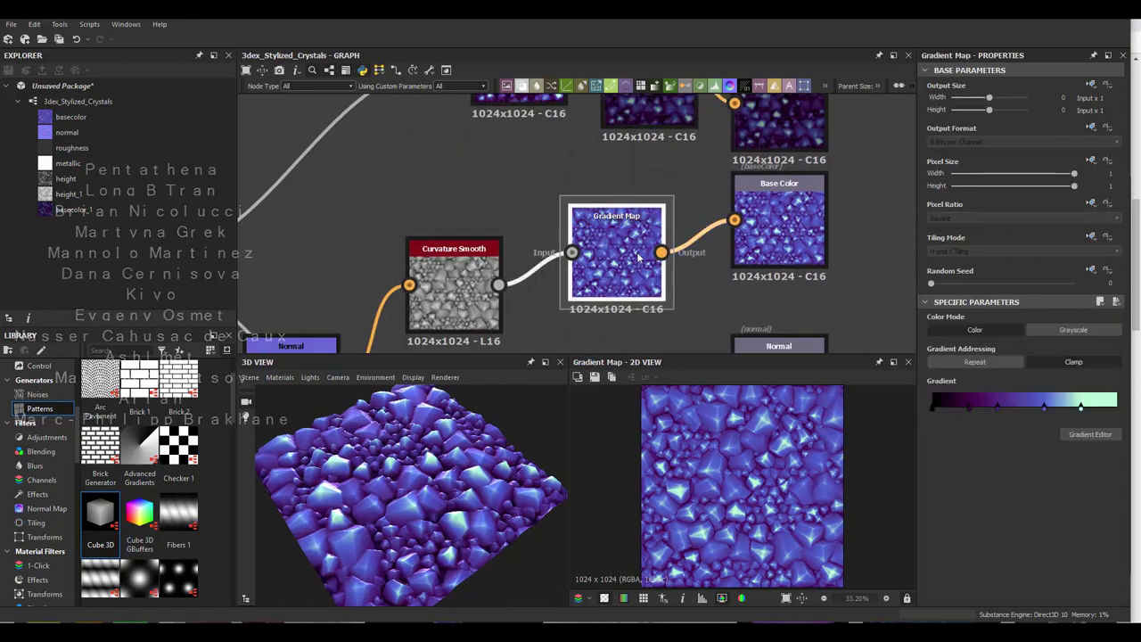
pyautogui.scroll(3, 754, 445)
pyautogui.scroll(2, 745, 459)
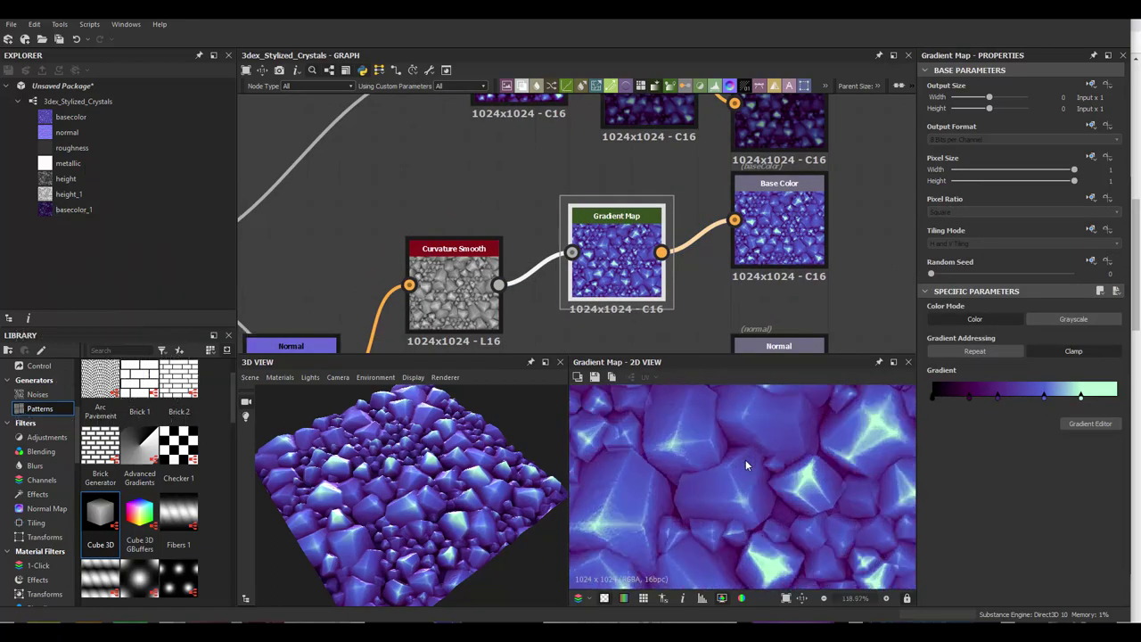
pyautogui.scroll(-4, 745, 459)
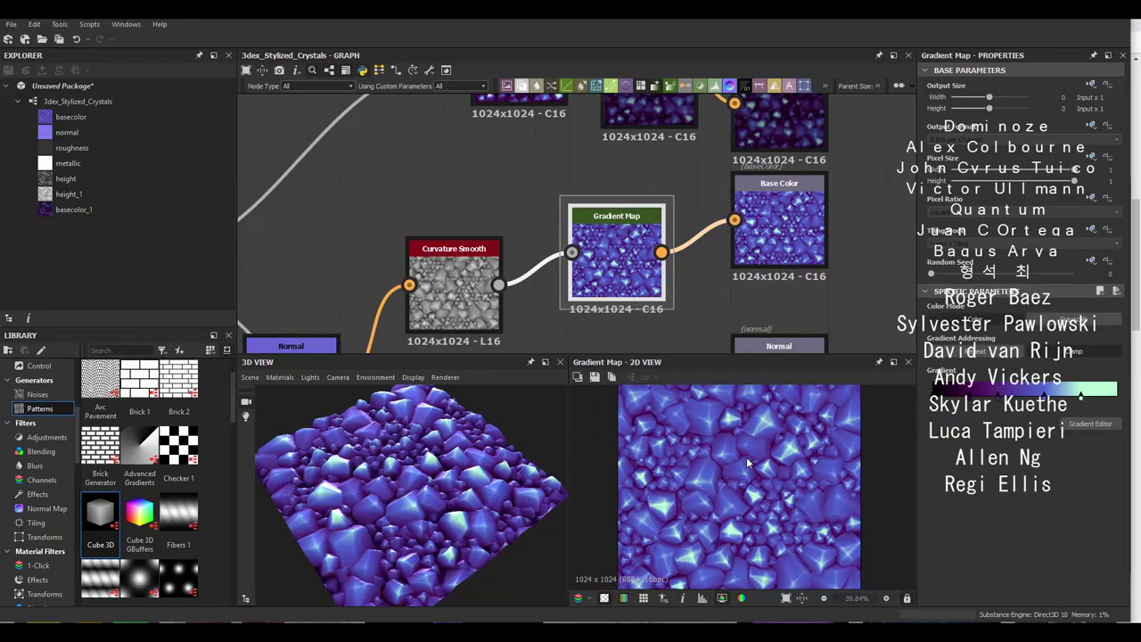
pyautogui.scroll(-2, 686, 259)
pyautogui.moveTo(685, 259)
pyautogui.mouseDown(button='middle')
pyautogui.moveTo(666, 238)
pyautogui.moveTo(612, 241)
pyautogui.mouseUp(button='middle')
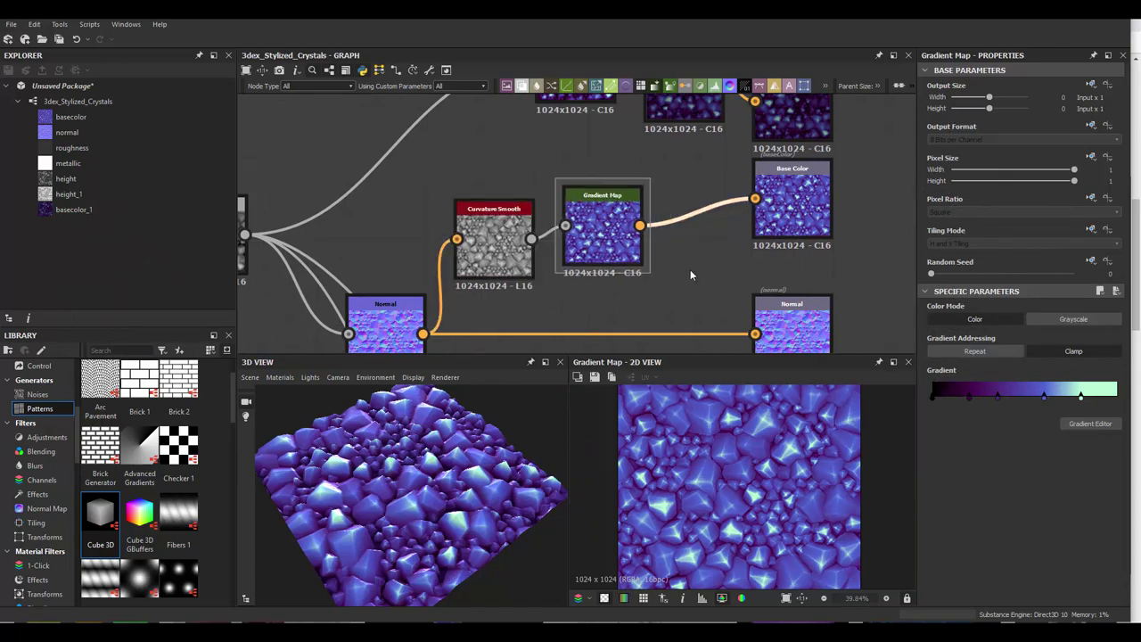
# Insert an HSL node before the Base Color output and set Hue to 0.41
pyautogui.press('space')
pyautogui.write('hsl')
pyautogui.press('Return')
pyautogui.moveTo(1004, 319); pyautogui.dragTo(1060, 319)
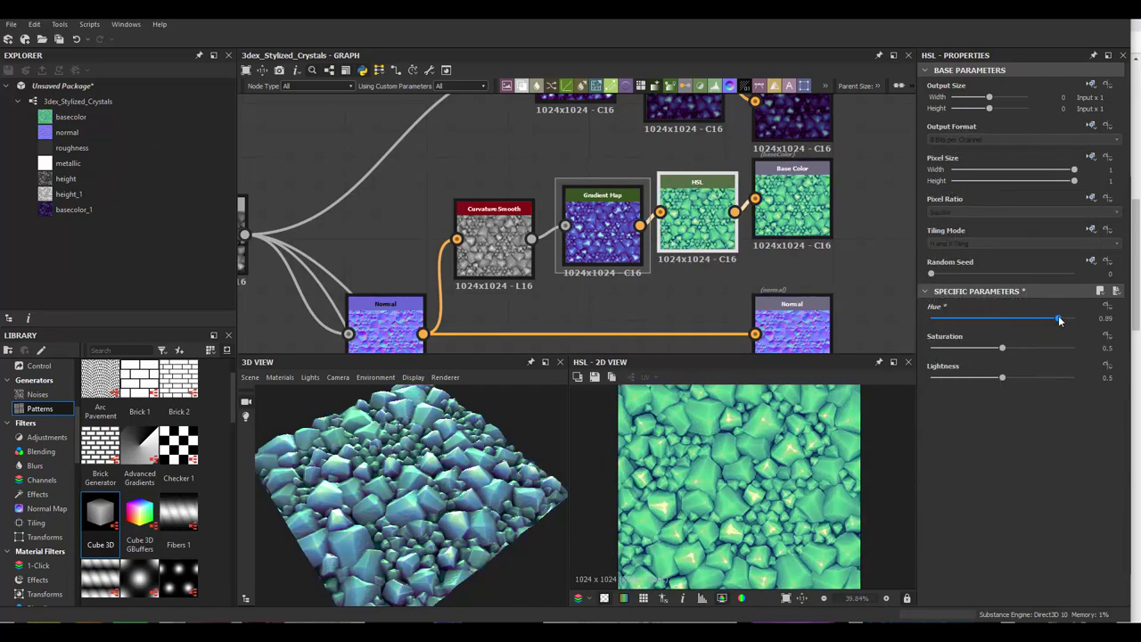
pyautogui.moveTo(412, 510); pyautogui.dragTo(412, 467)
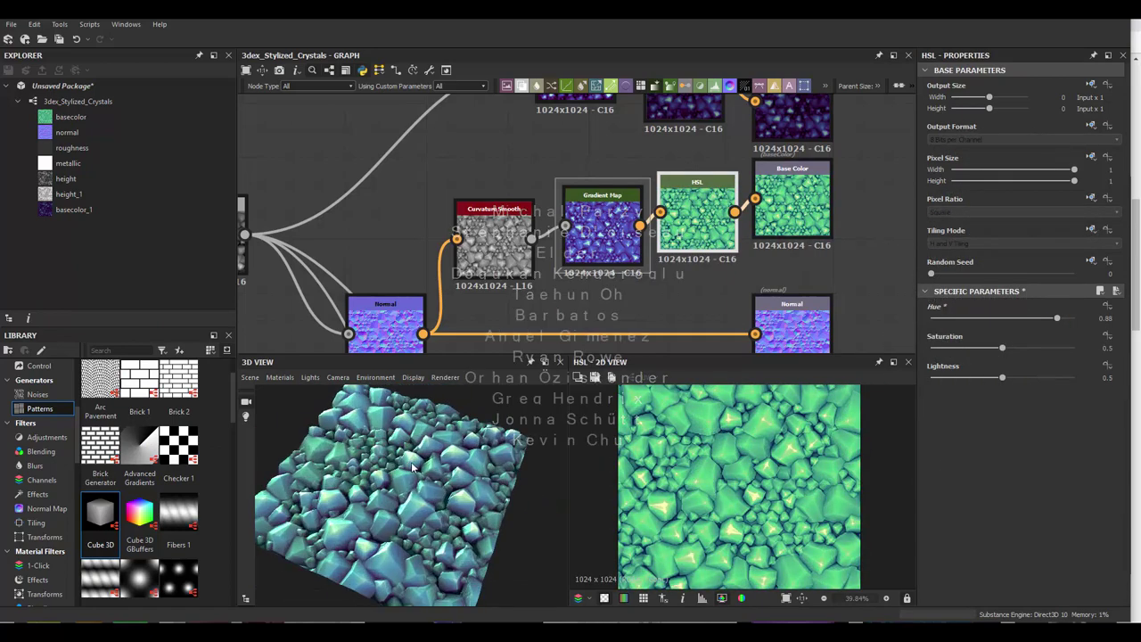
pyautogui.click(949, 319)
pyautogui.moveTo(940, 319); pyautogui.dragTo(981, 321)
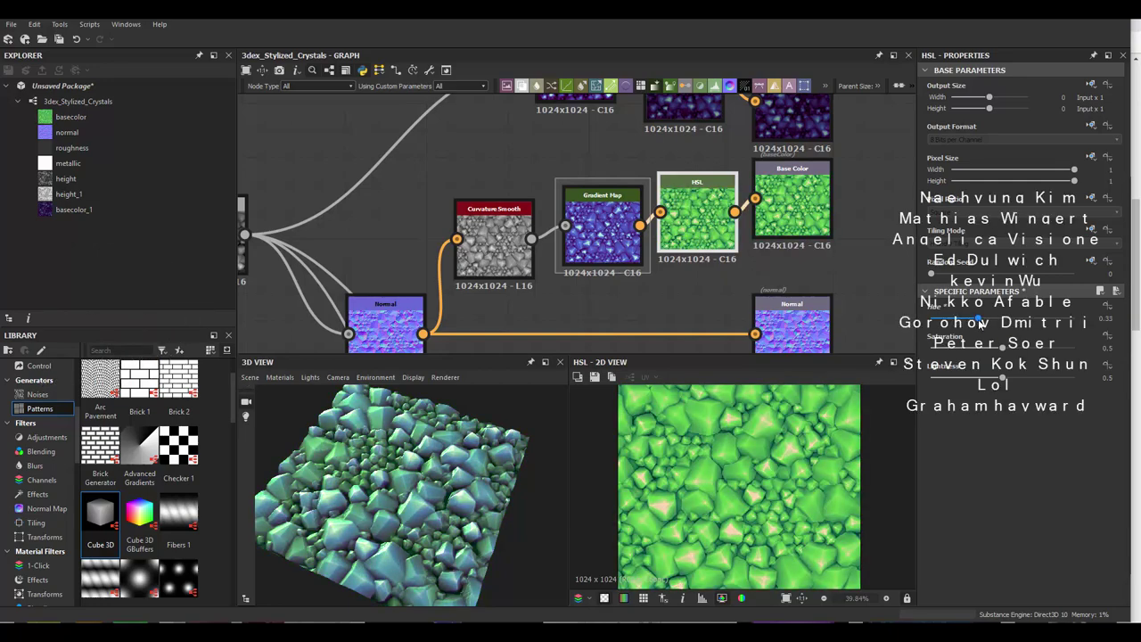
# Orbit the plane preview to view the whole recoloured material
pyautogui.moveTo(547, 509); pyautogui.dragTo(606, 428)
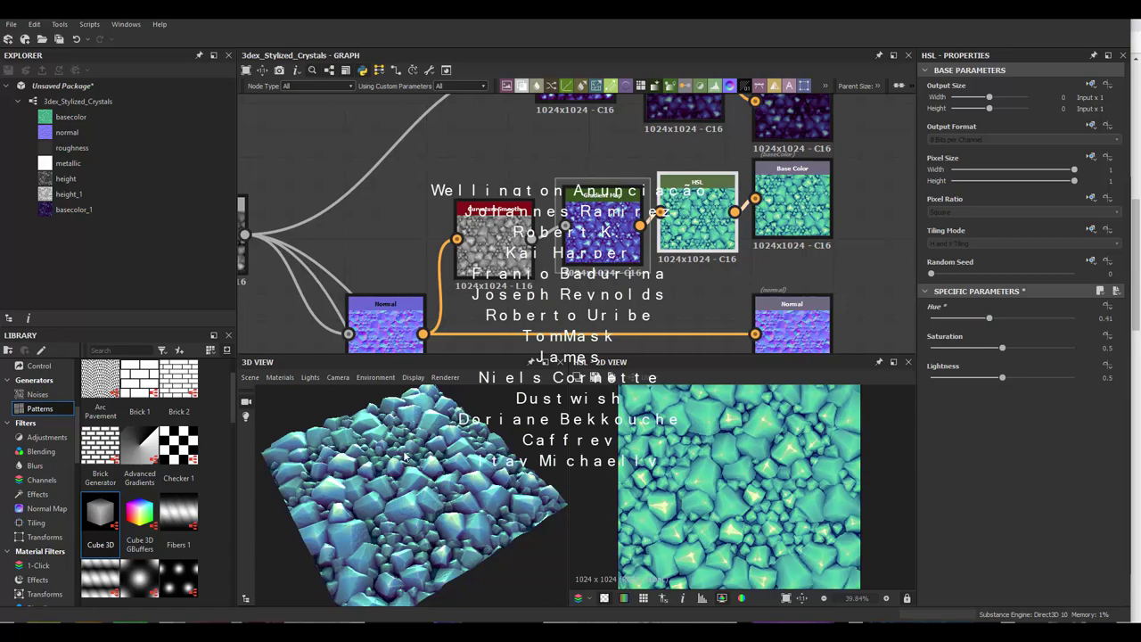
pyautogui.scroll(5, 410, 457)
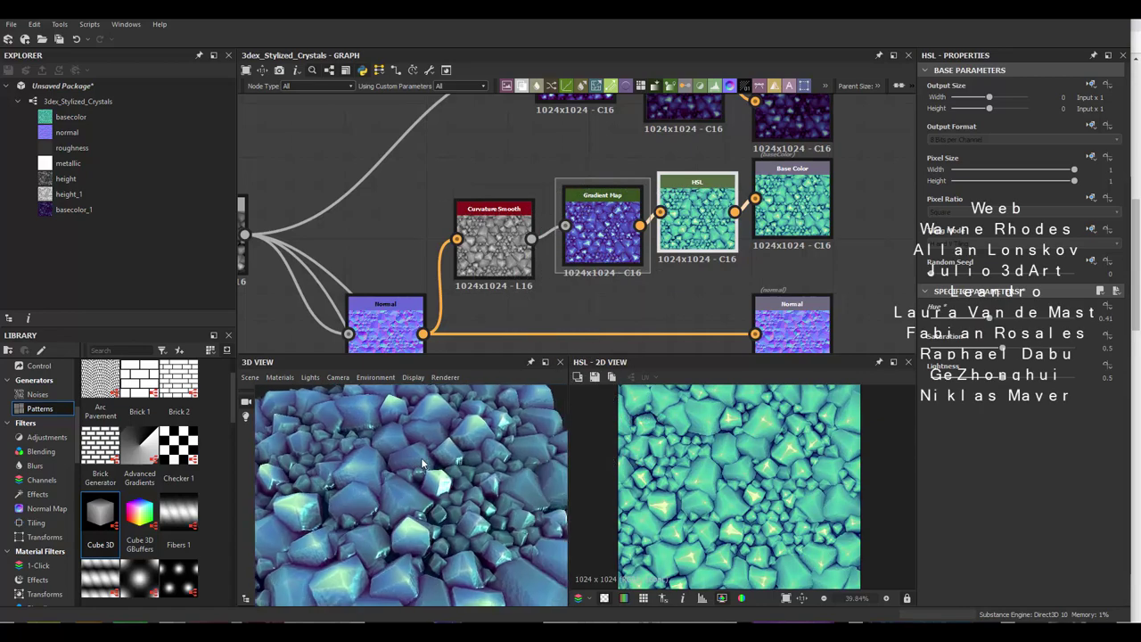
pyautogui.scroll(-5, 420, 457)
pyautogui.moveTo(412, 473)
pyautogui.mouseDown()
pyautogui.moveTo(530, 484)
pyautogui.moveTo(1029, 291)
pyautogui.moveTo(1016, 321)
pyautogui.moveTo(1081, 319)
pyautogui.moveTo(987, 316)
pyautogui.mouseUp()
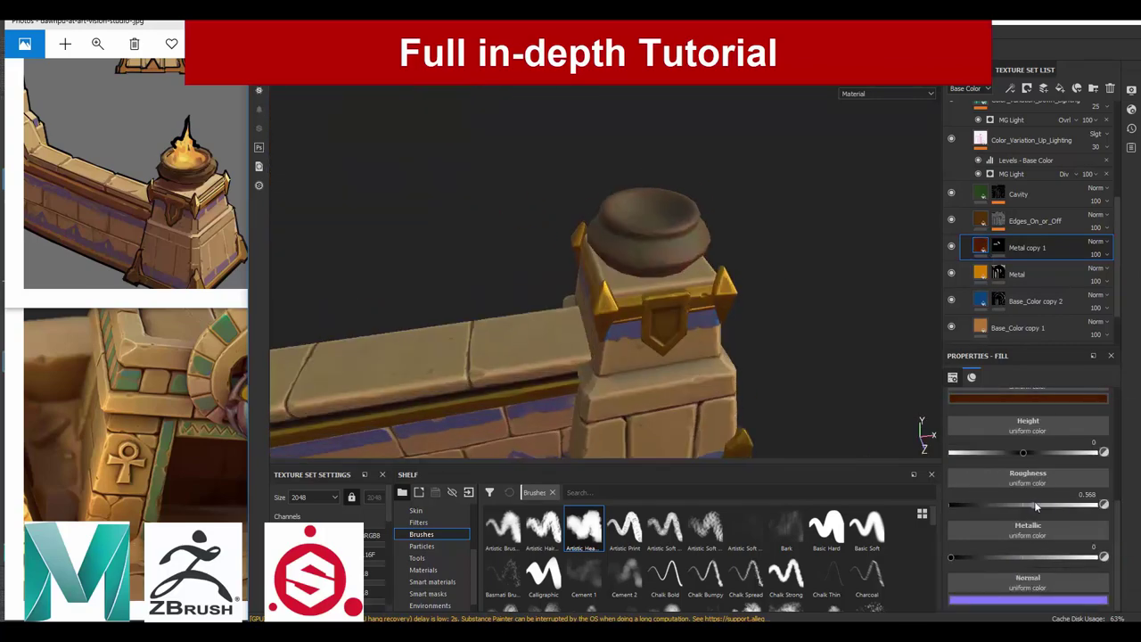
# Duplicate the Metal fill layer and give the copy a blue base colour for the gem
pyautogui.moveTo(657, 292)
pyautogui.keyDown('alt'); pyautogui.mouseDown()
pyautogui.moveTo(620, 290)
pyautogui.moveTo(642, 246)
pyautogui.mouseUp(); pyautogui.keyUp('alt')
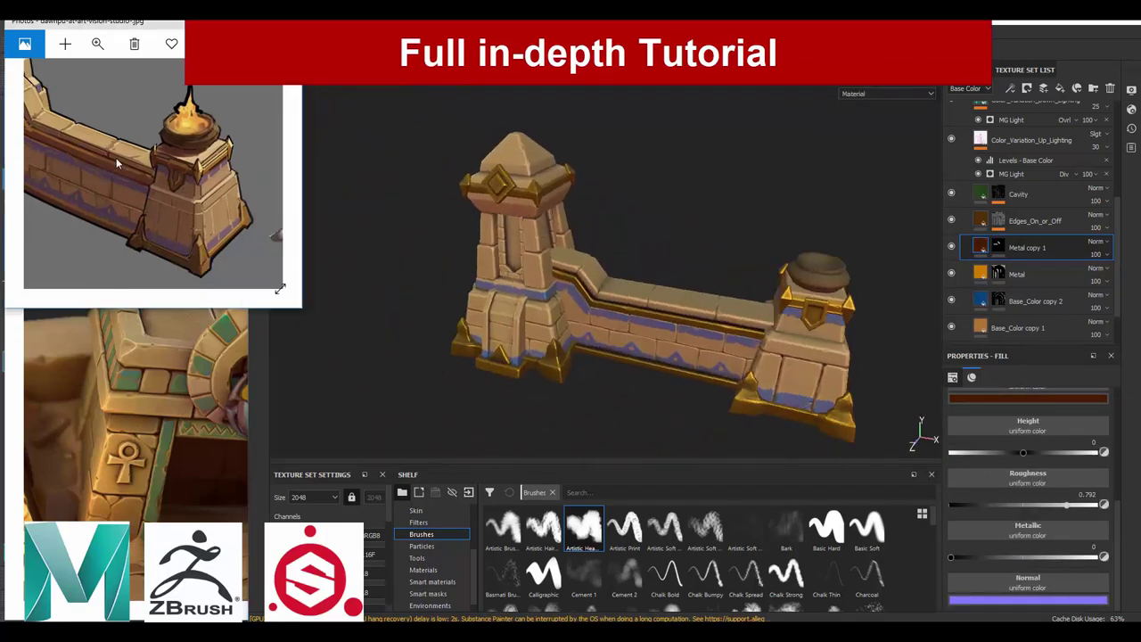
pyautogui.scroll(5, 642, 247)
pyautogui.hotkey('ctrl', 'd')
pyautogui.click(1034, 399)
pyautogui.click(1078, 482)
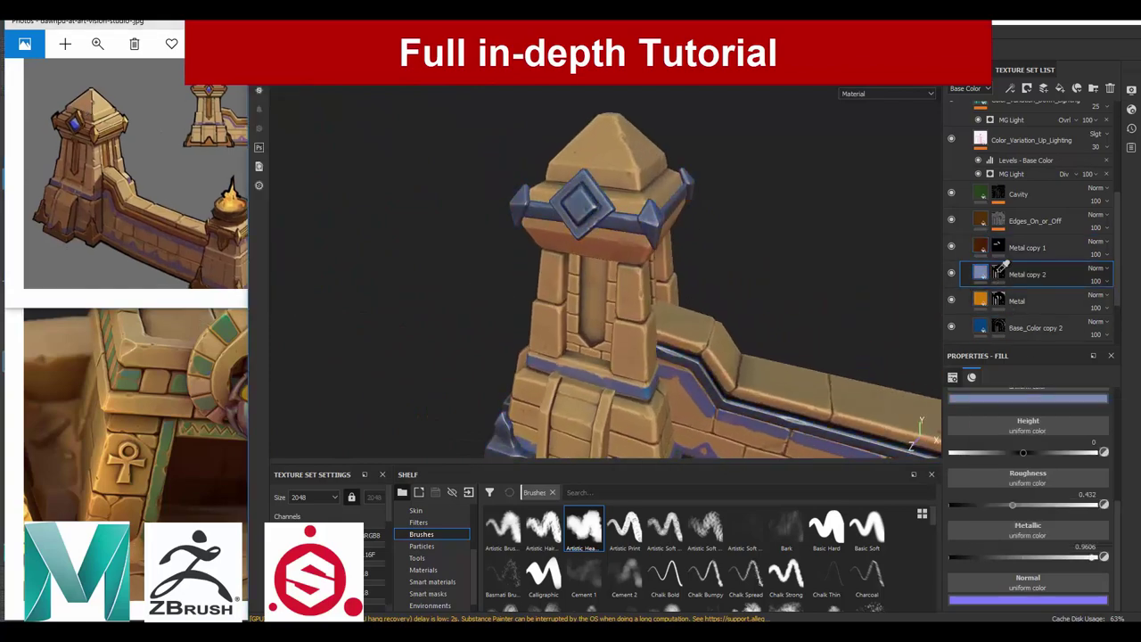